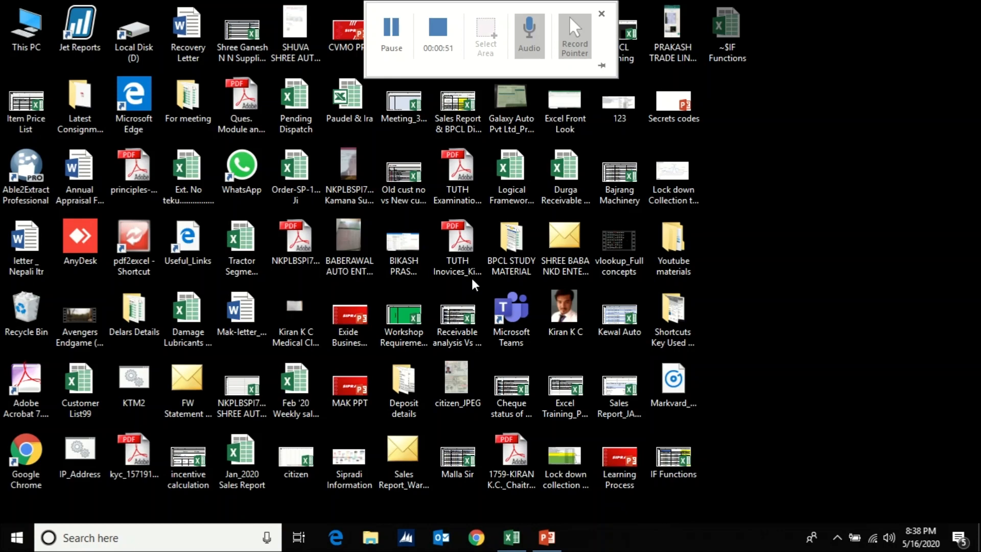
Switch to the IF Functions workbook in Excel and examine the Verify Qty sold column and the Status formula in E3.
click(511, 541)
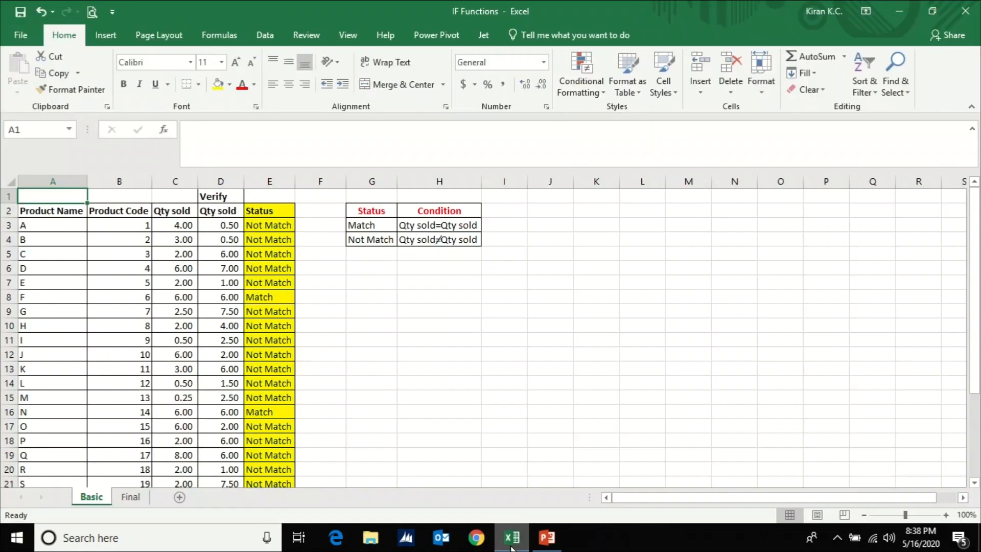
click(224, 372)
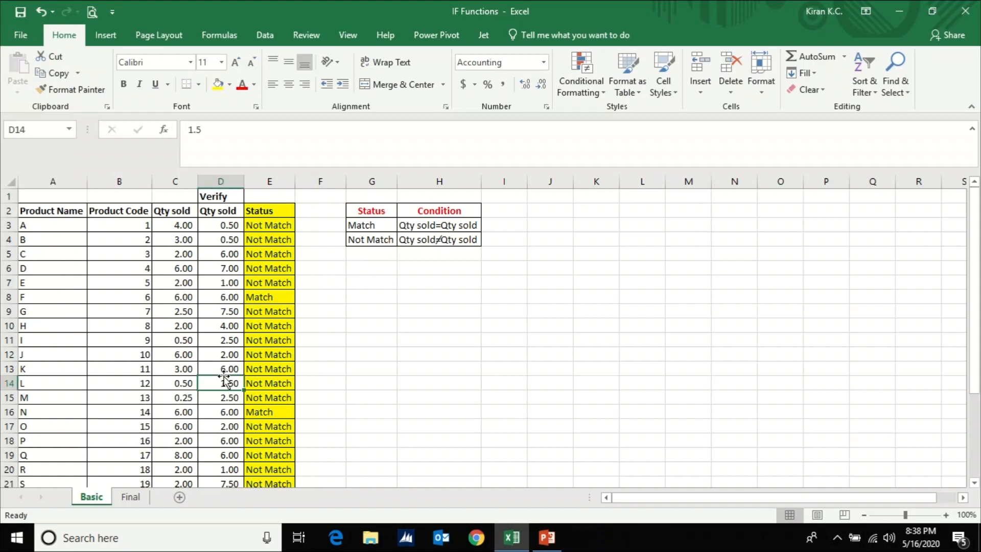
key(Up)
key(Up)
key(Up)
key(Up)
key(Up)
key(Up)
key(Up)
key(Up)
key(Up)
key(Up)
key(Up)
key(Up)
key(Down)
key(Down)
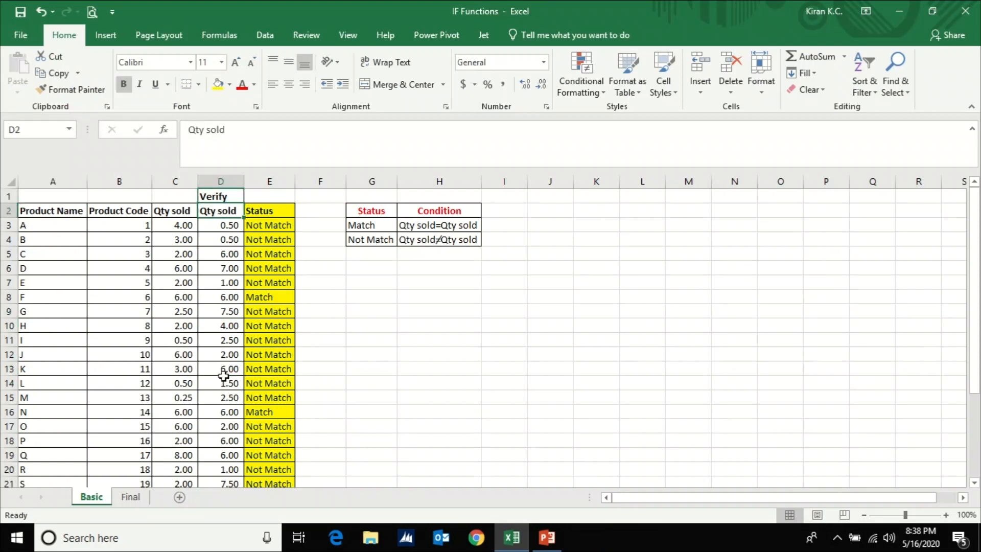
key(Right)
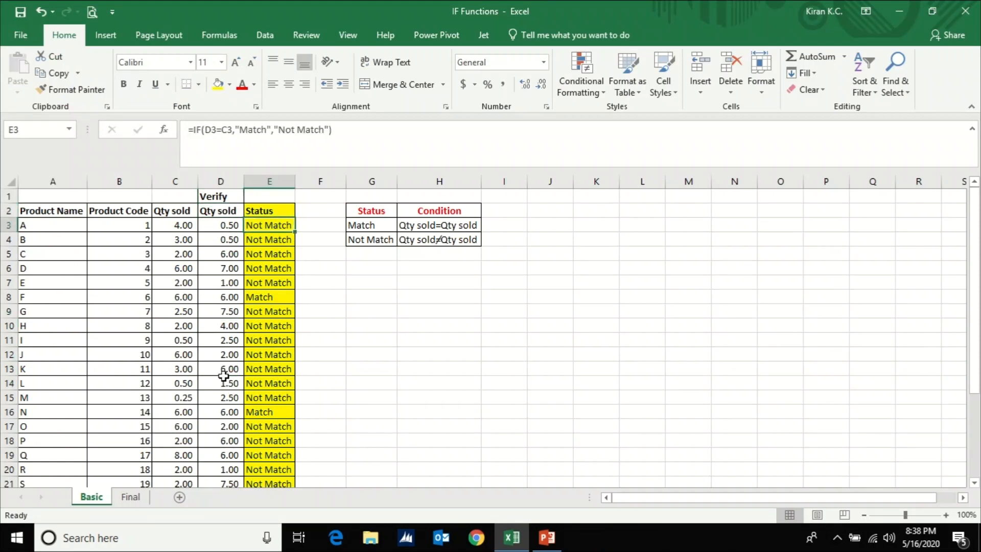
key(Right)
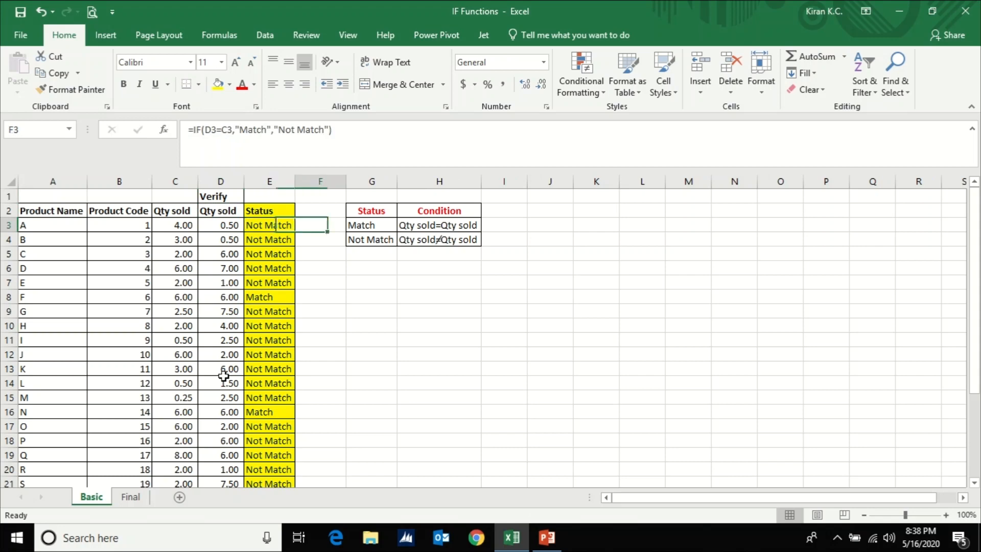
Examine the Status and Condition reference table in G2:H4, including its Match and Not Match rows.
key(Right)
key(Up)
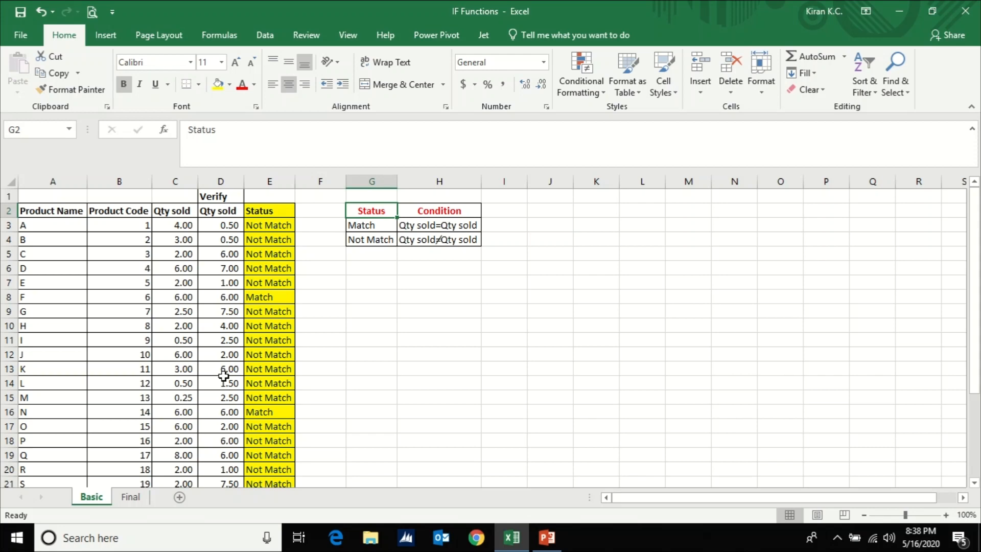
key(Down)
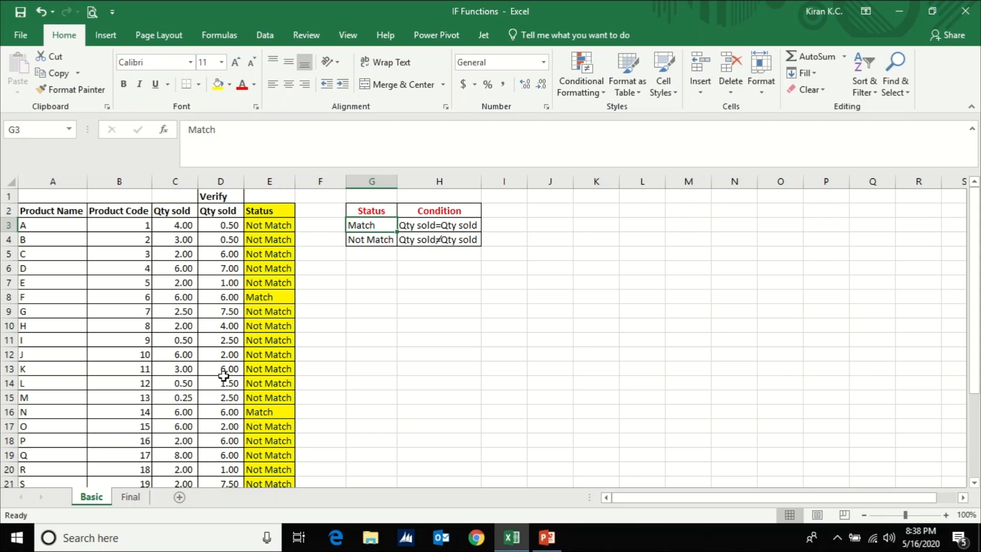
key(Down)
key(Up)
key(Right)
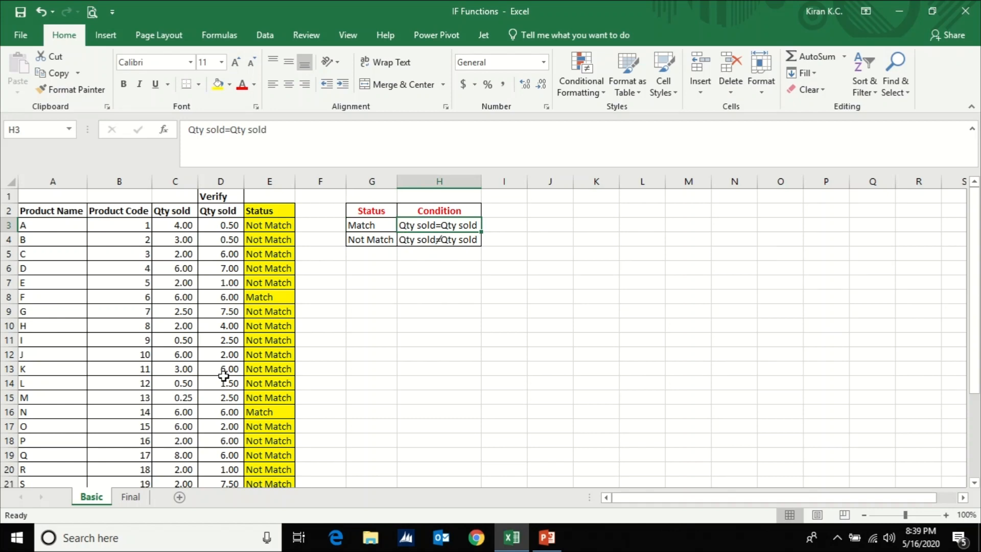
key(Left)
key(Up)
key(Down)
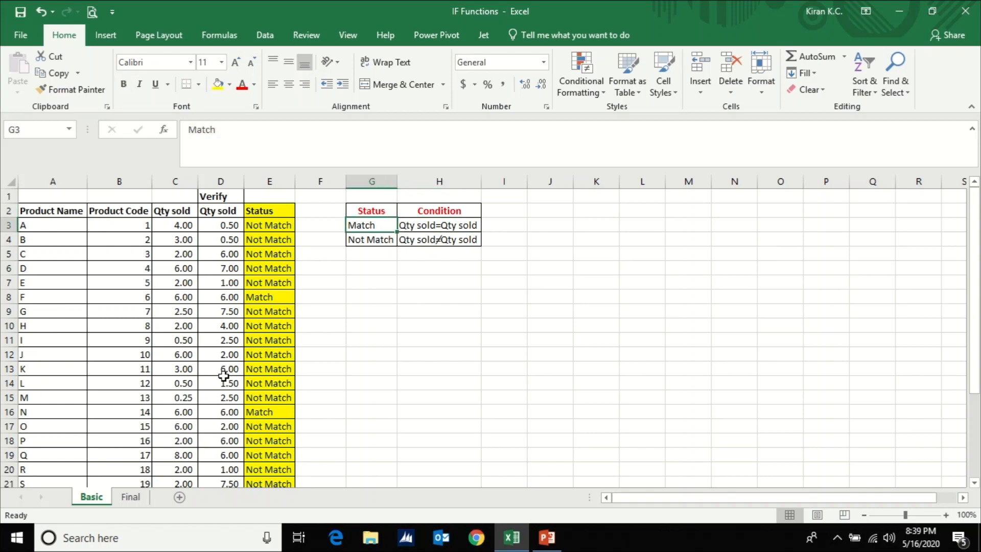
key(Left)
key(Left)
key(Right)
key(Right)
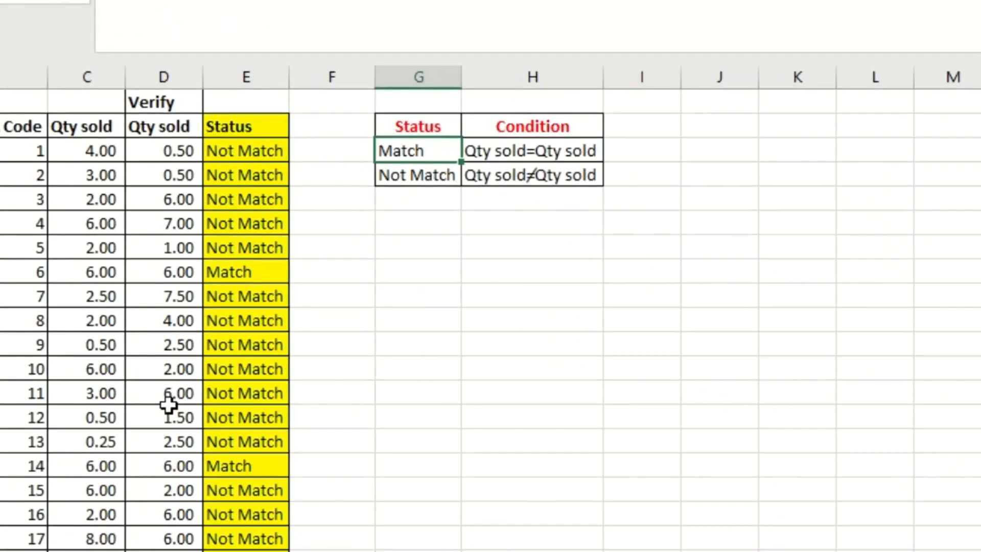
key(Down)
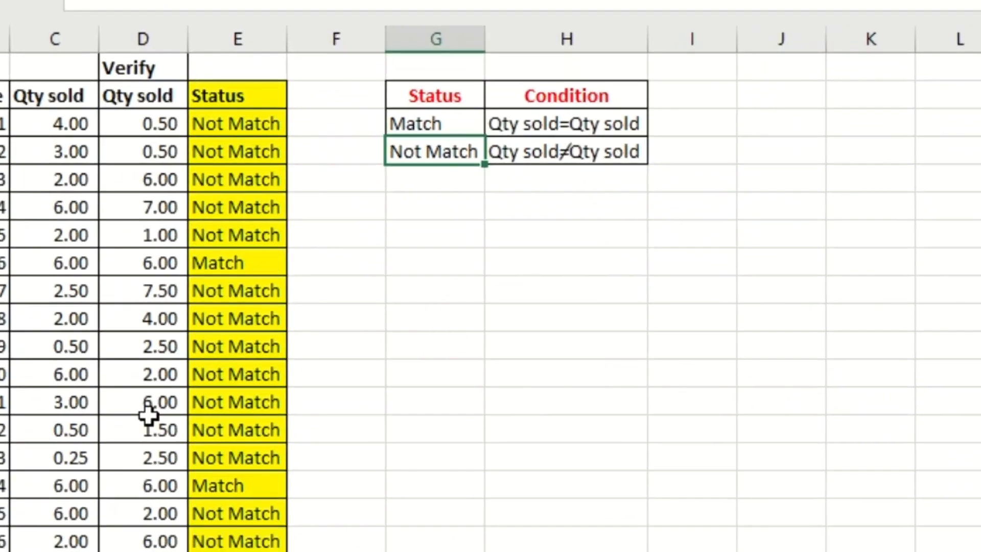
key(Up)
key(Down)
key(Right)
key(Up)
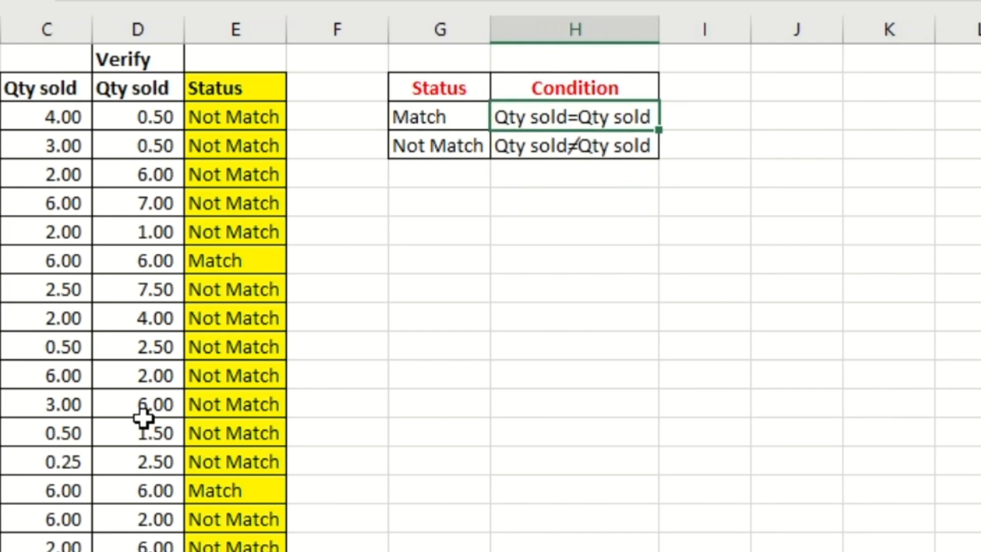
Review the two Qty sold columns, C and D, against the Match condition in H3.
key(Left)
key(Left)
key(Left)
key(Left)
key(Left)
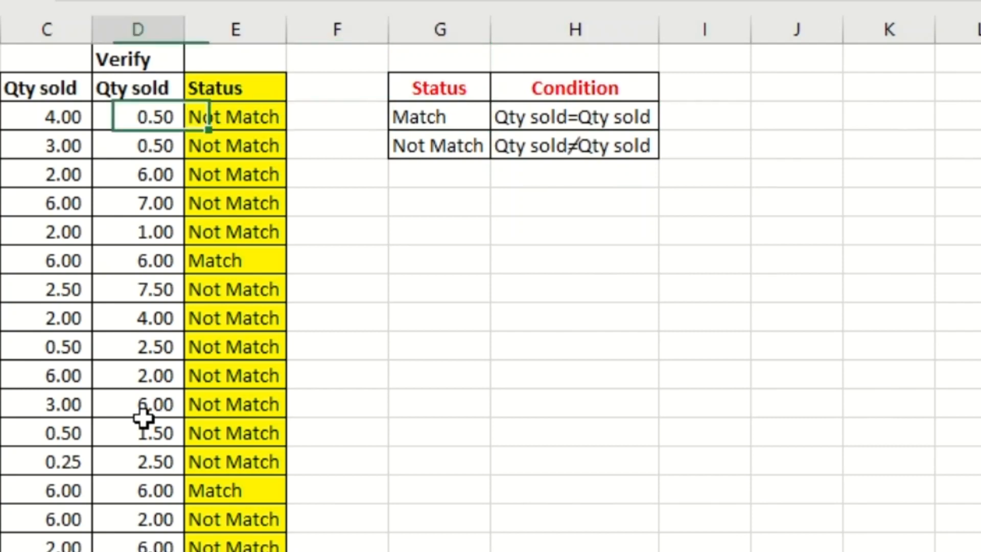
key(ctrl+space)
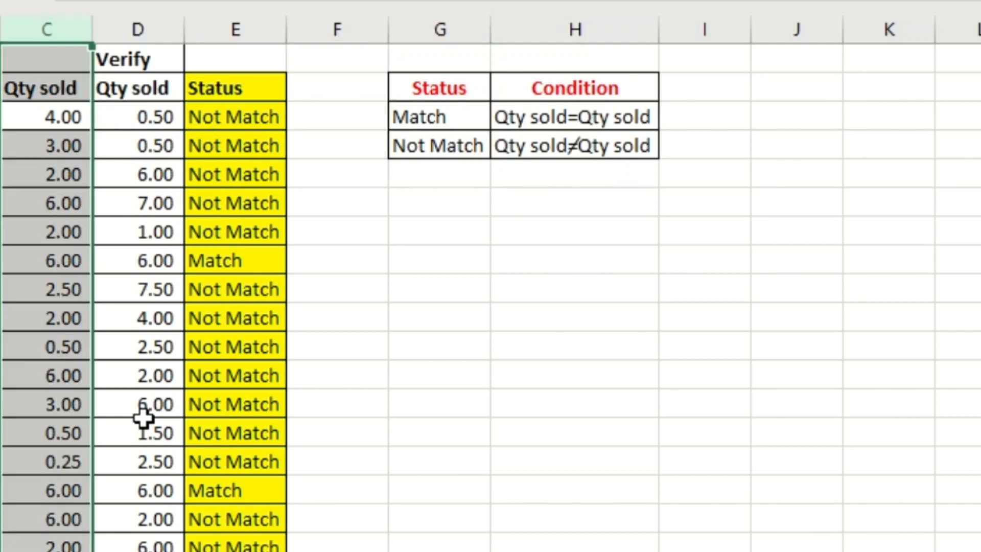
key(shift+Right)
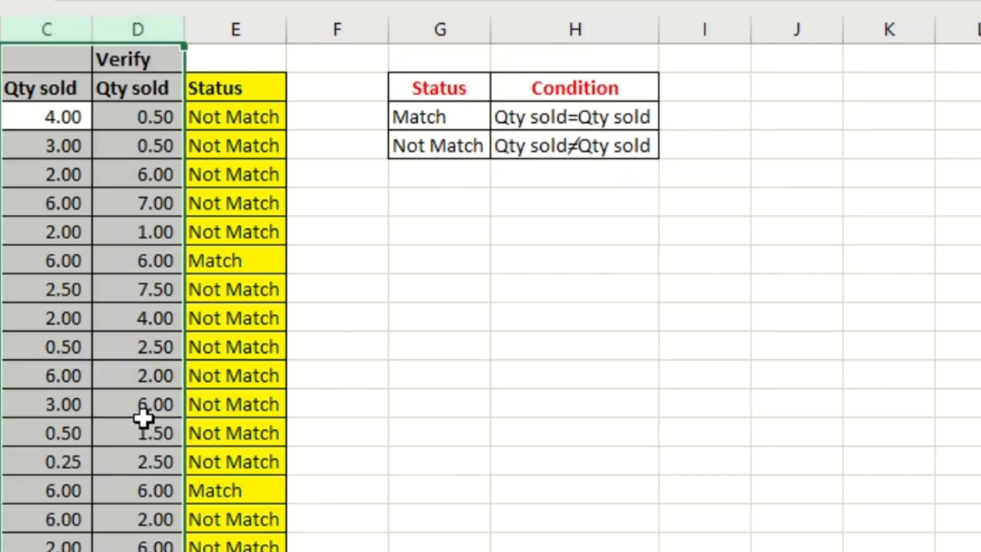
key(Down)
key(Right)
key(Right)
key(Right)
key(Right)
key(Up)
key(Right)
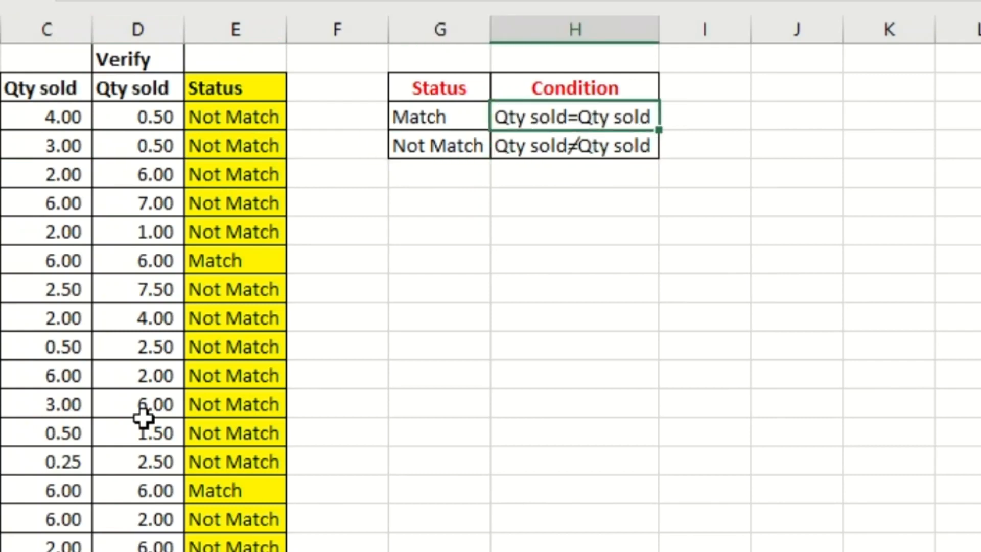
Review the Not Match condition in H4 against the Qty sold values in columns C and D.
key(Left)
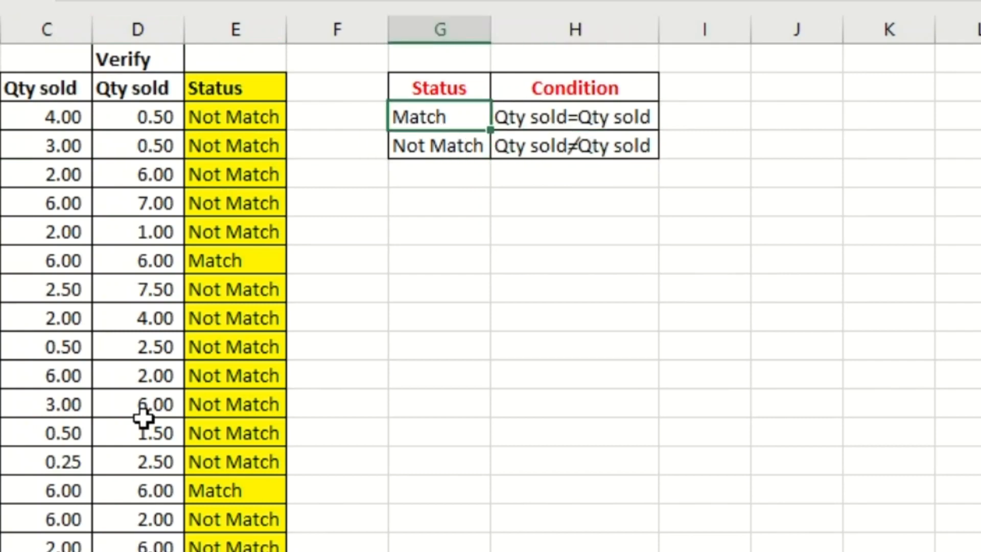
key(Down)
key(Right)
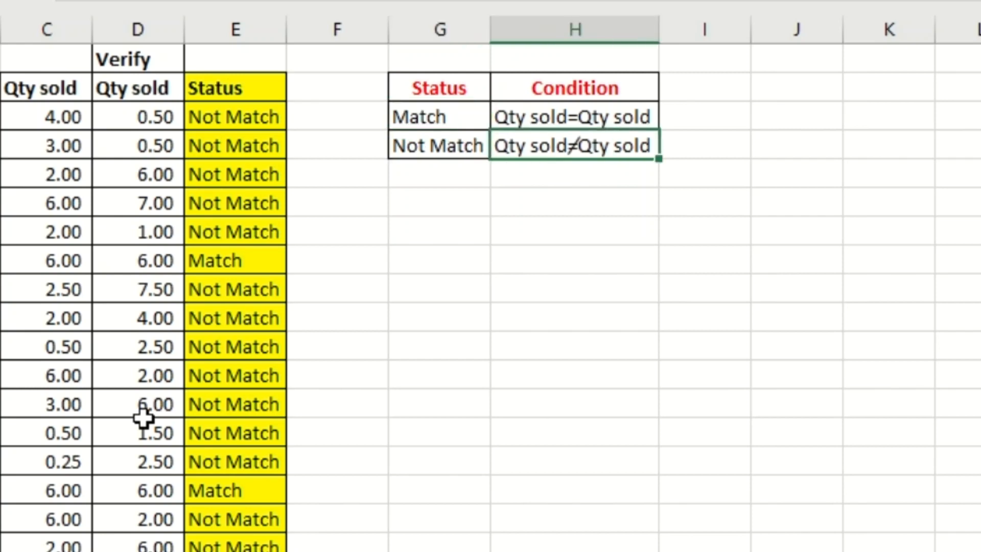
key(Left)
key(Left)
key(Left)
key(Left)
key(Left)
key(Right)
key(Right)
key(Right)
key(Right)
key(Right)
key(Left)
key(Left)
key(Left)
key(Left)
key(Left)
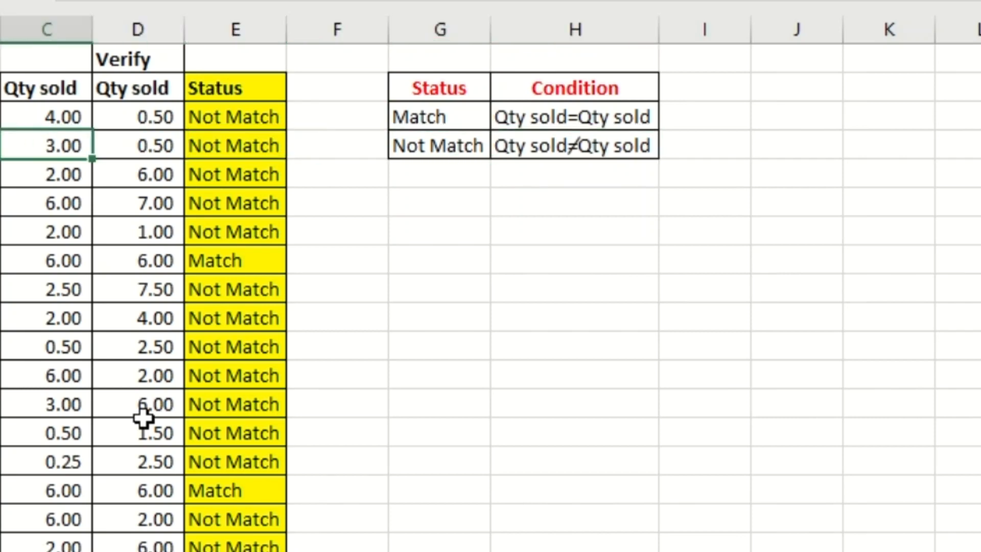
key(ctrl+space)
key(shift+Right)
key(Right)
key(Right)
key(Right)
key(Right)
key(Right)
key(Left)
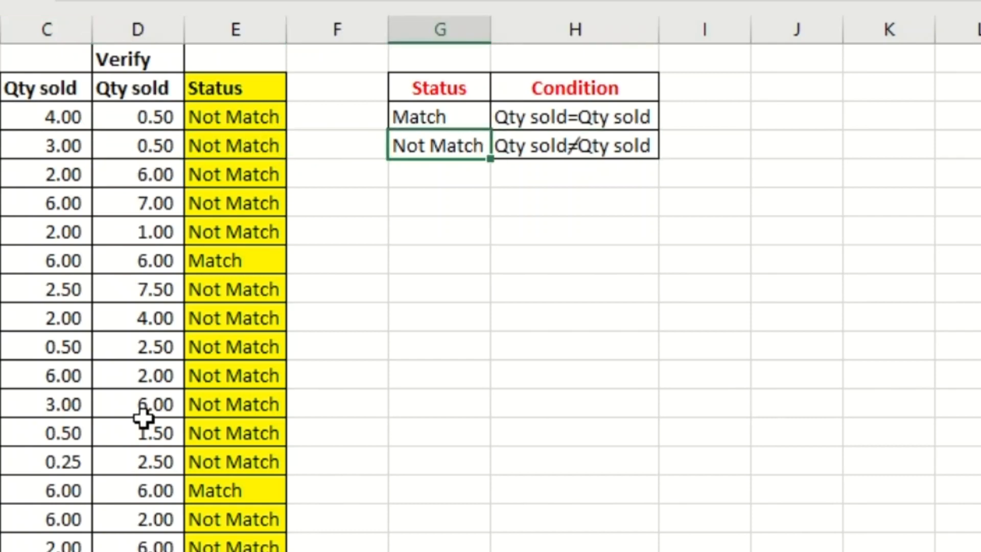
Start an IF formula in cell F3 with C3=D3 as its logical test.
key(Left)
key(Left)
key(Up)
key(Right)
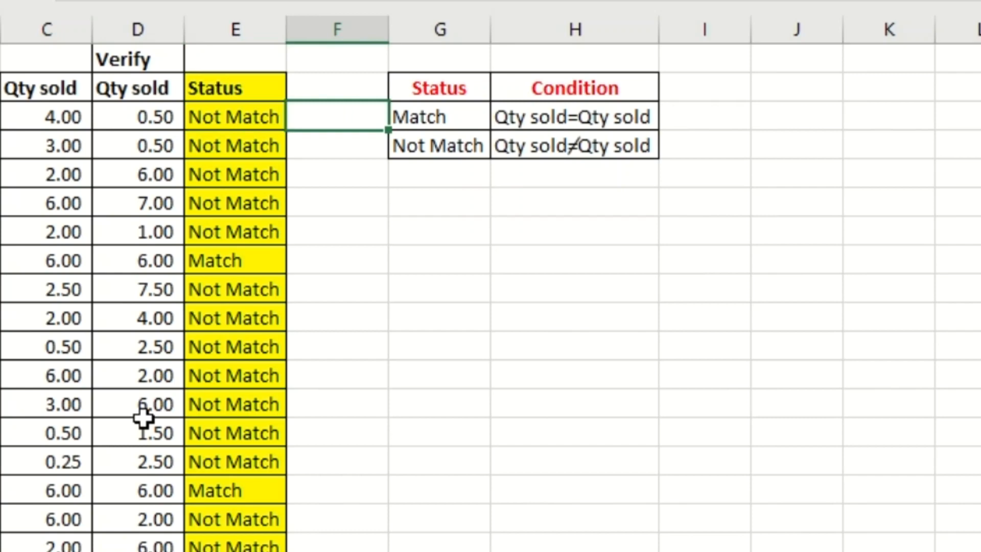
text(=if)
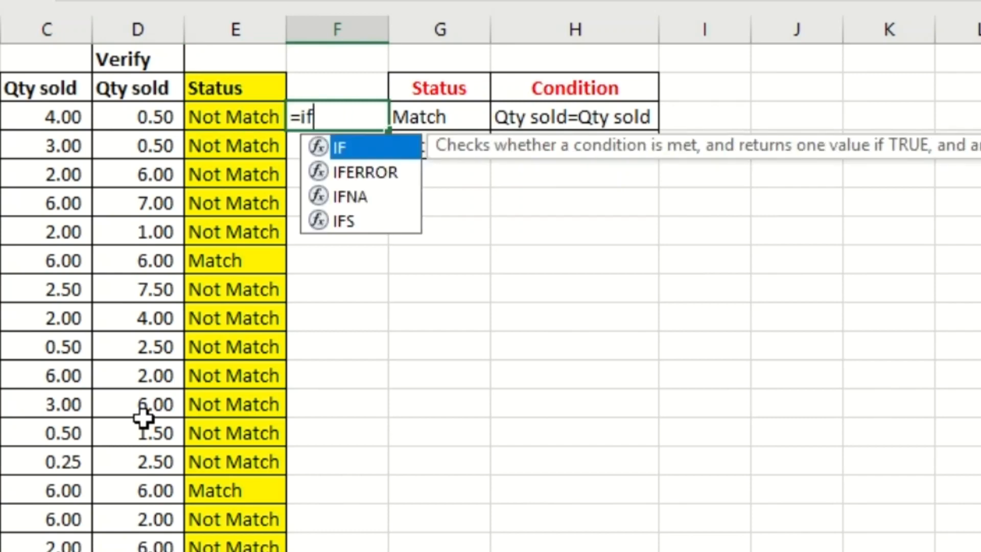
text(()
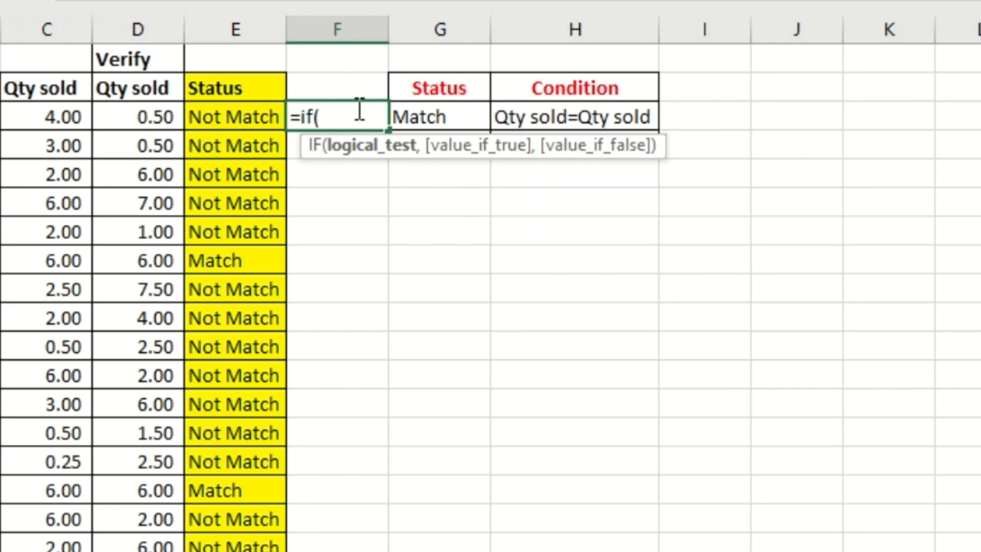
click(36, 116)
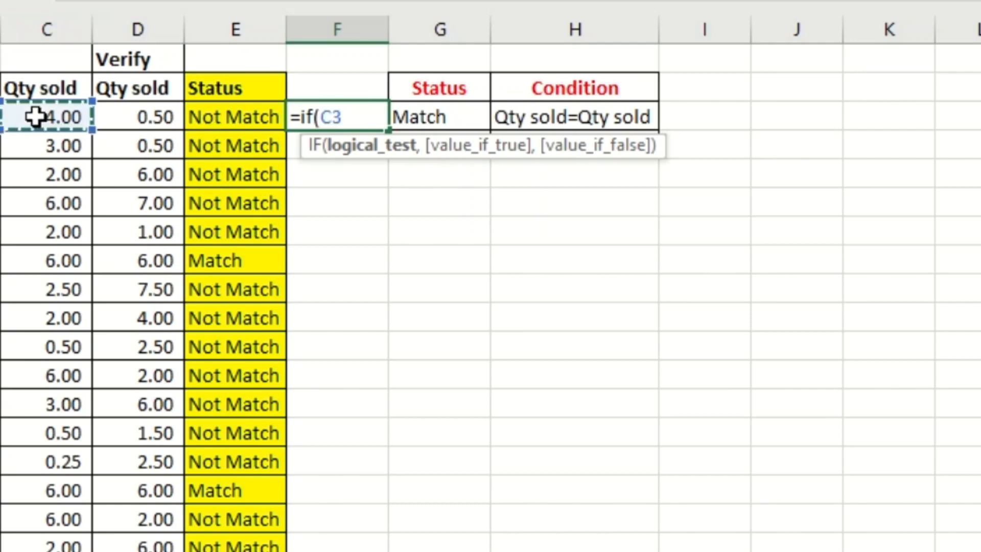
text(=)
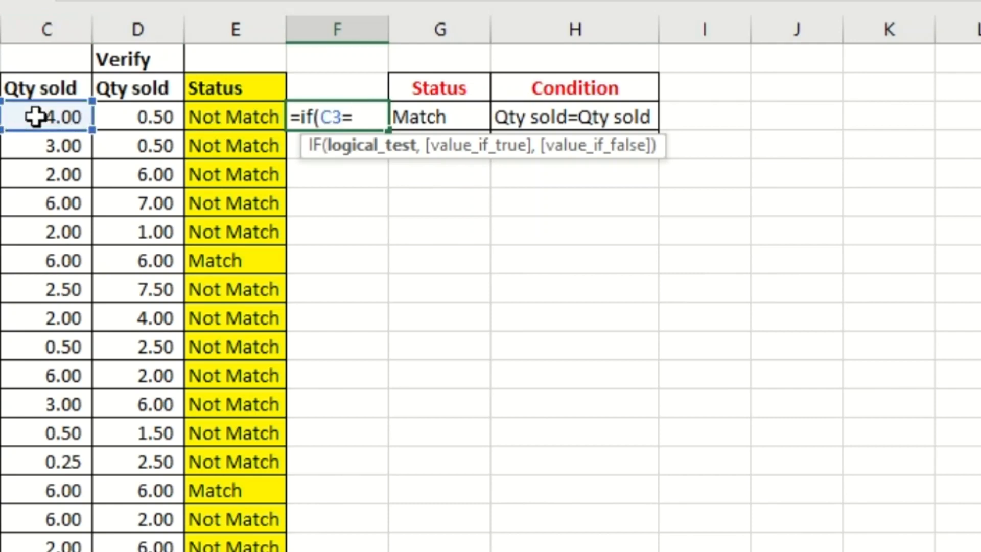
click(135, 110)
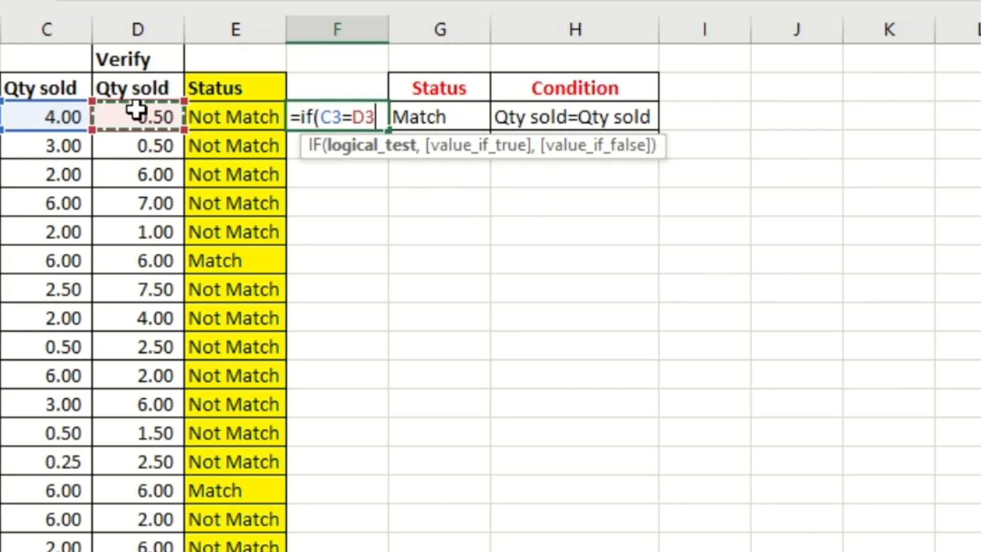
text(,)
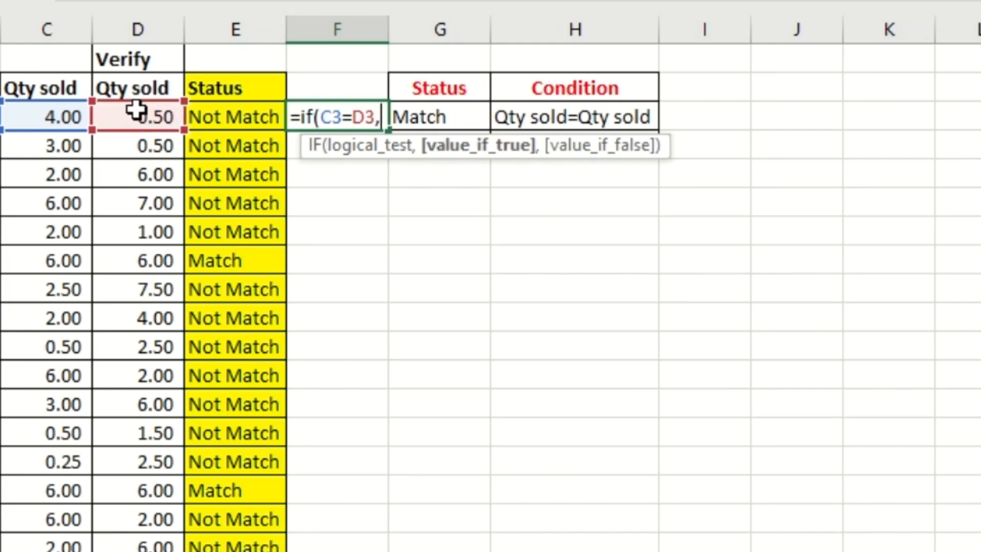
Add "Match" as the value-if-true argument of the F3 formula, followed by the argument separator.
text("Ma)
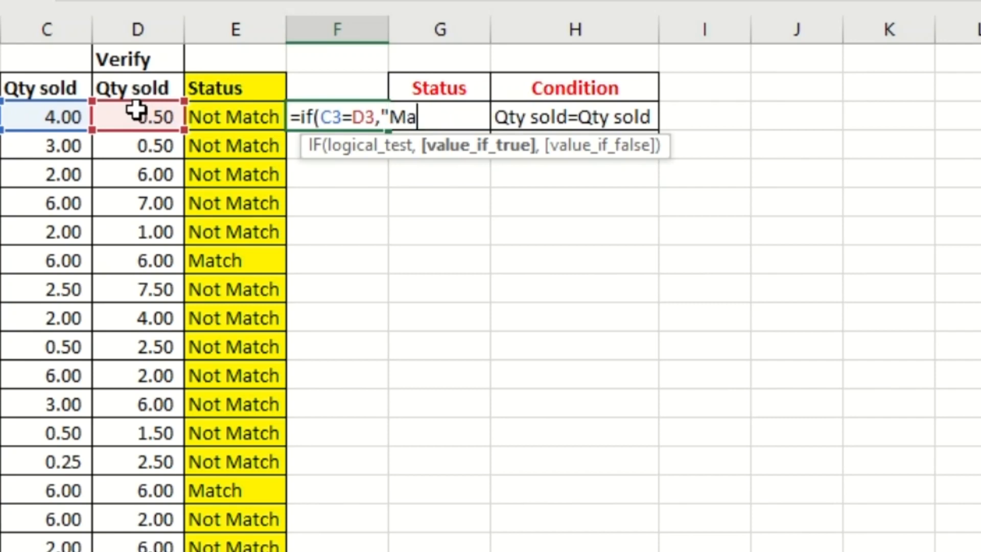
text(tch")
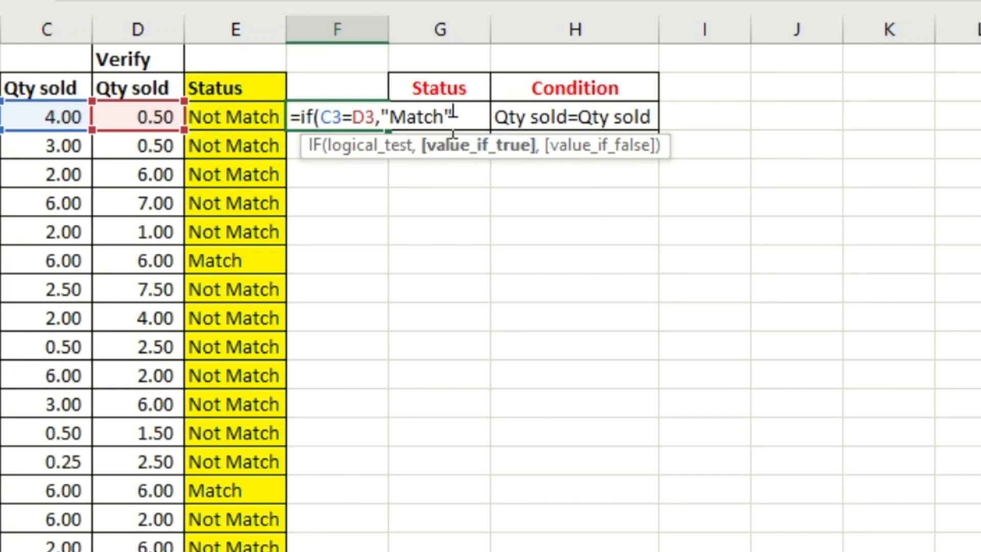
drag(444, 118, 390, 117)
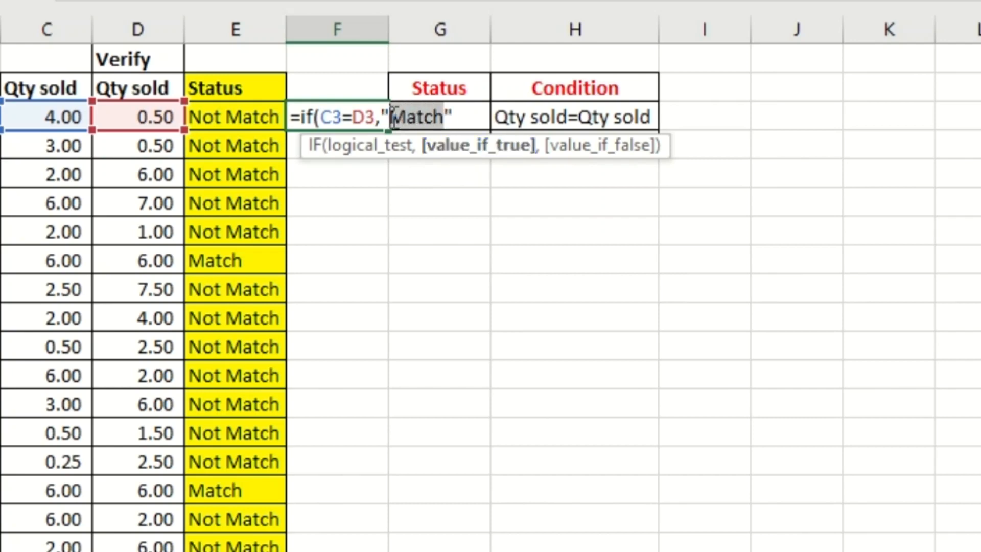
click(460, 118)
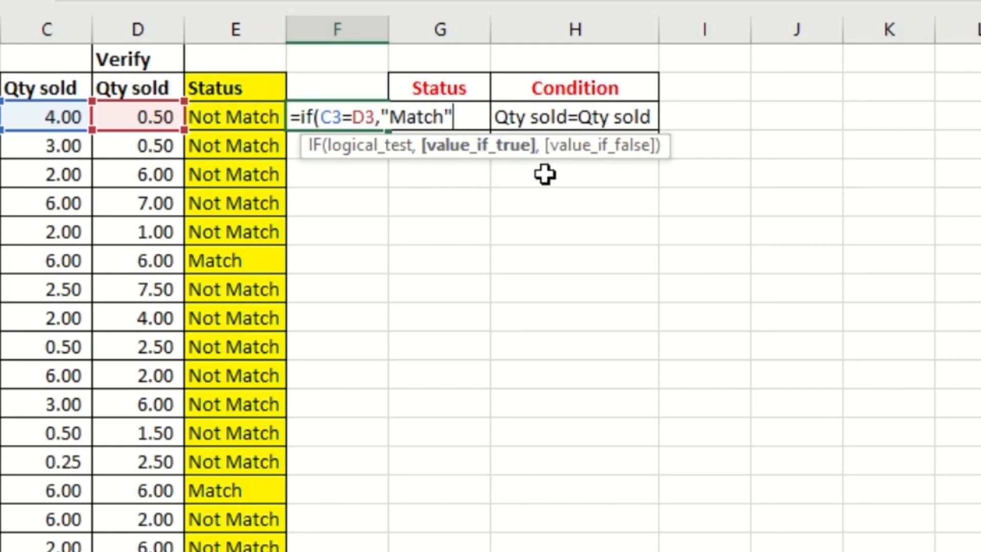
text(,)
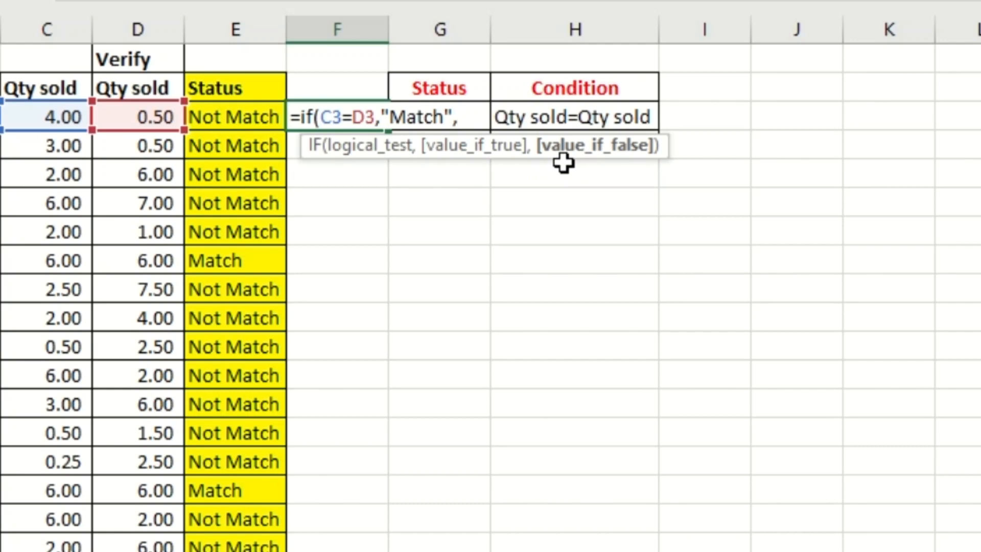
Complete the F3 formula with "Not match" as the value-if-false argument and commit it.
drag(377, 115, 323, 110)
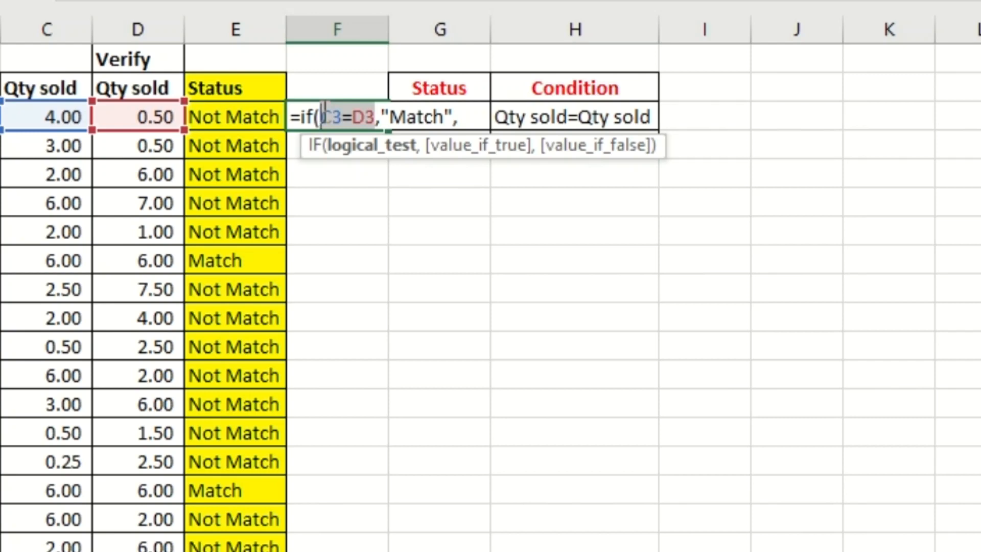
click(466, 118)
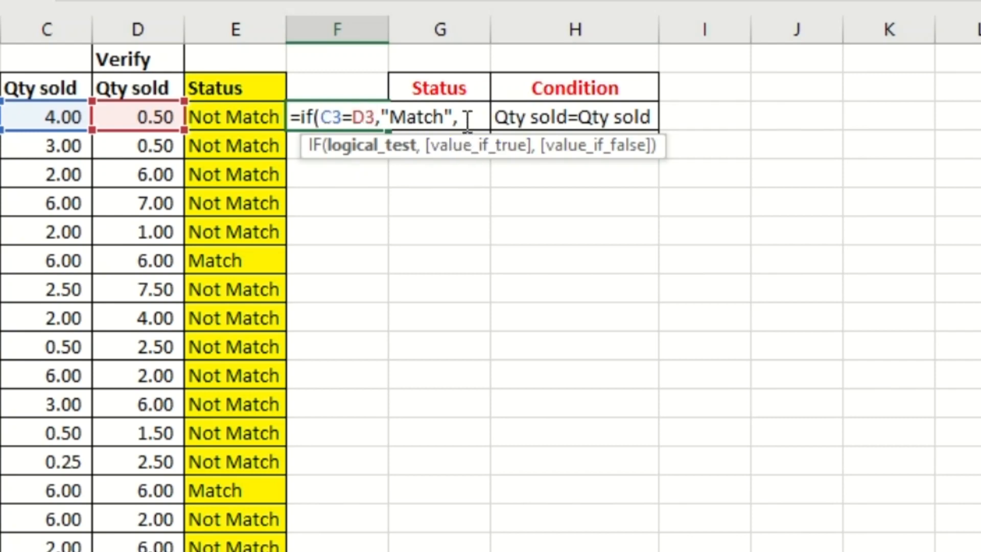
text(")
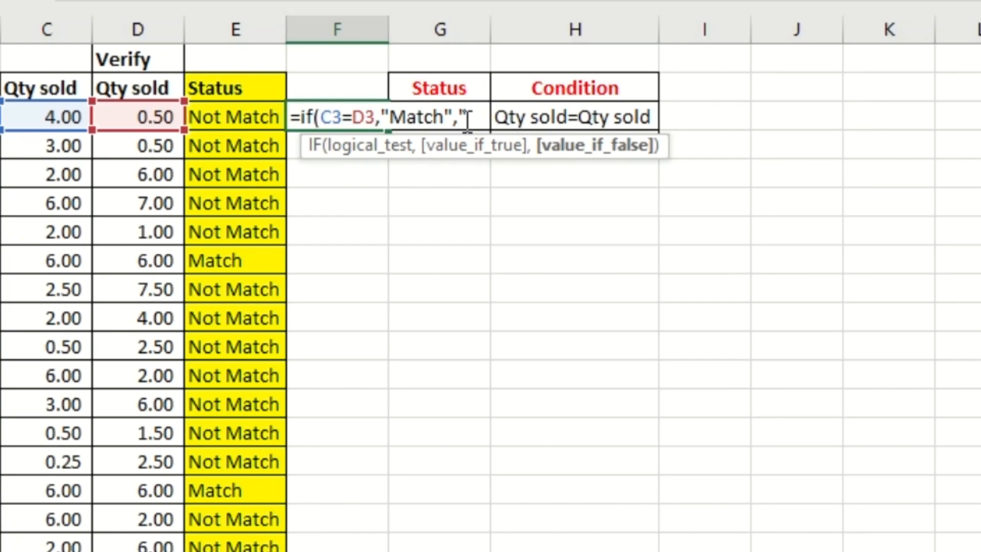
text(No)
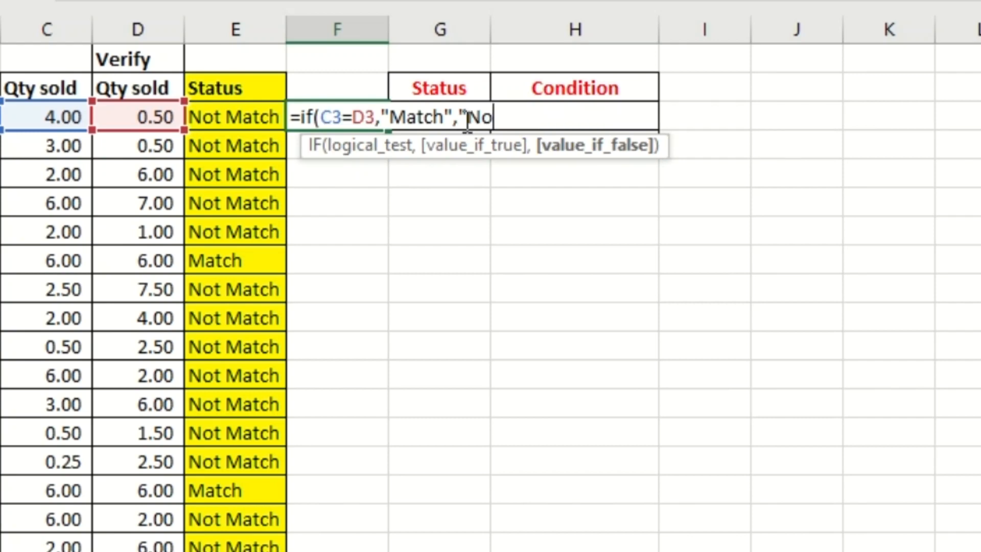
text(t matc)
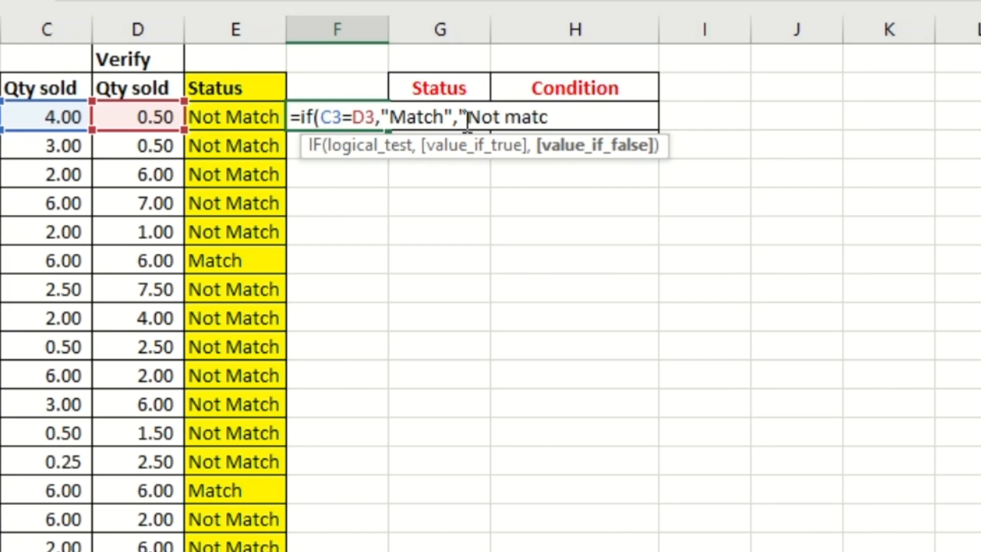
text(h")
drag(467, 120, 561, 115)
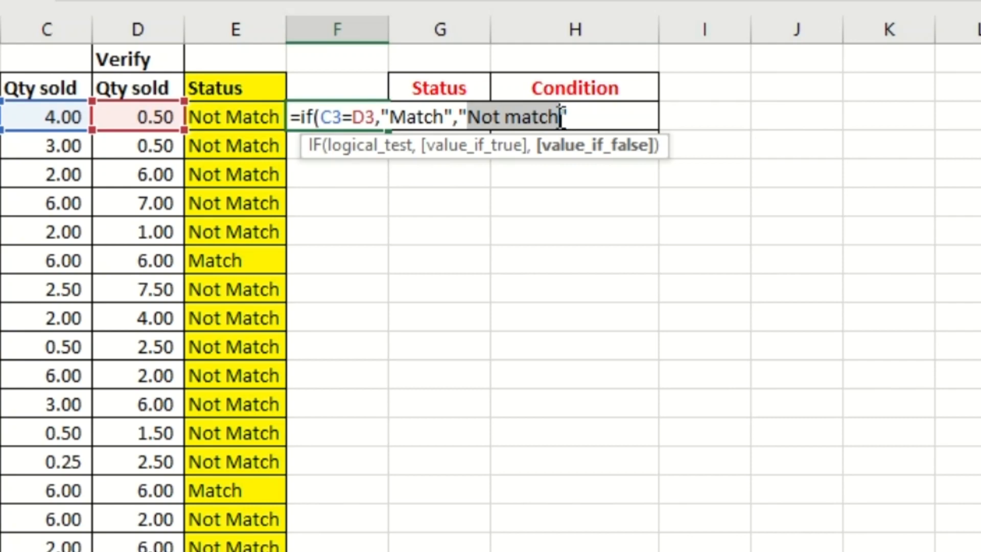
click(576, 116)
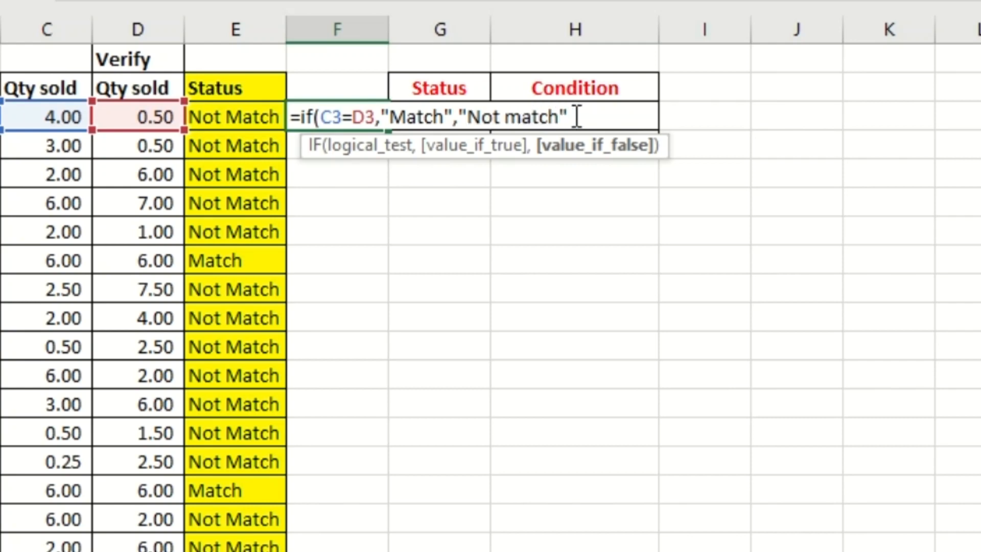
text())
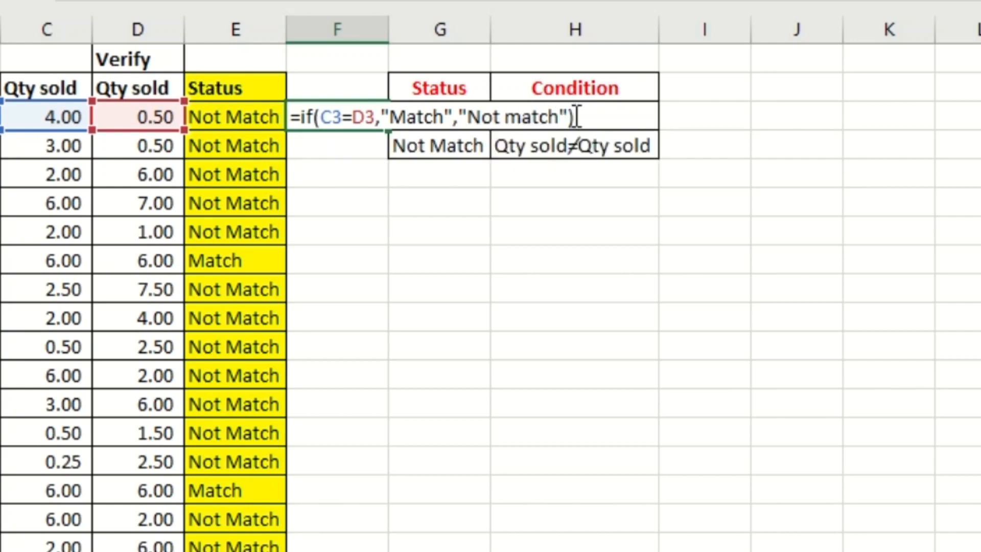
key(Return)
Fill the IF formula from F3 down column F through F28.
key(Left)
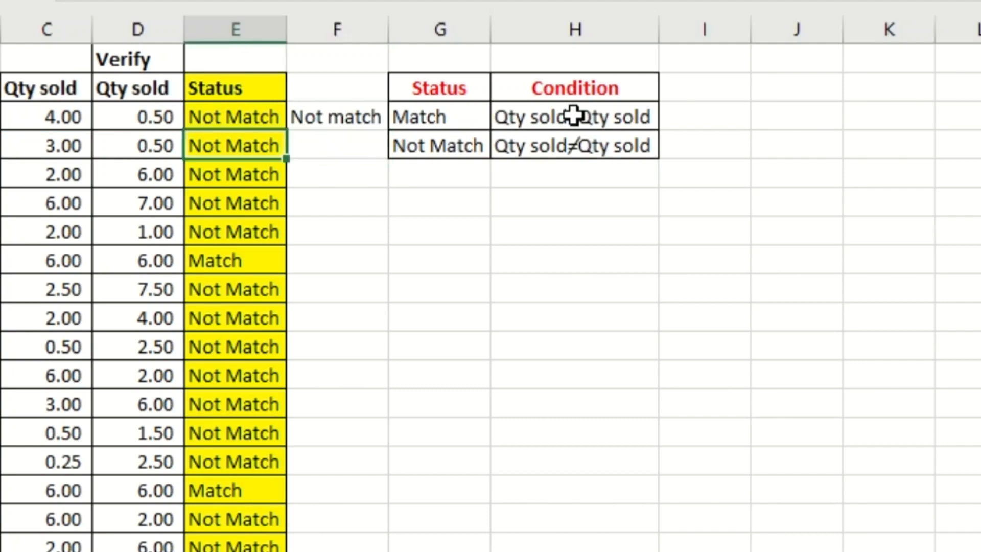
key(Up)
key(Right)
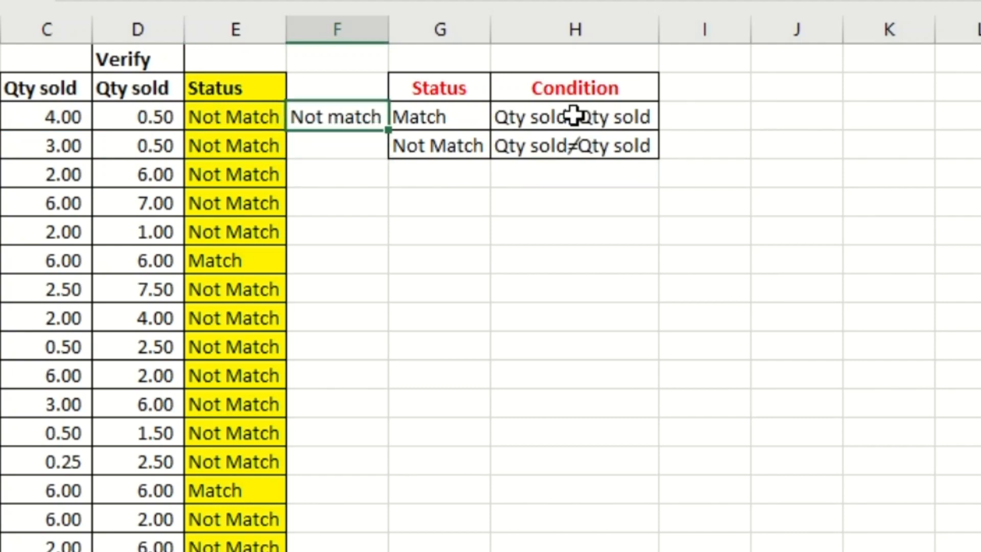
key(Left)
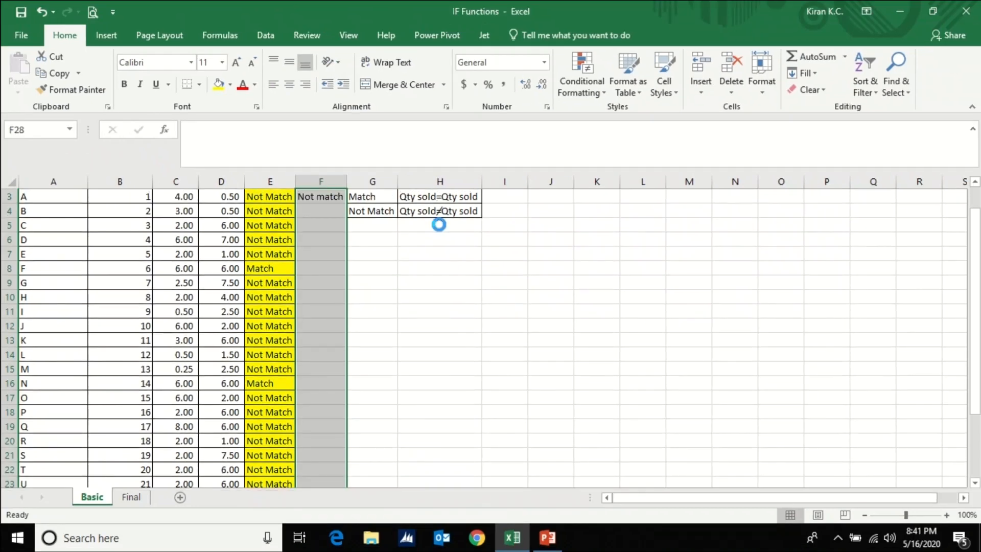
key(ctrl+d)
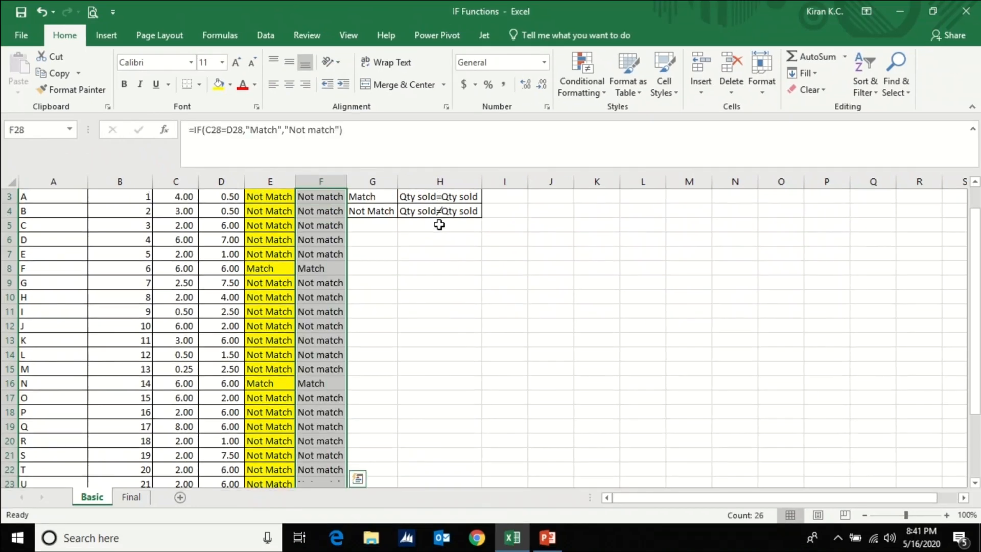
Enter the header Status in cell F2 above the formula results.
key(Up)
key(Up)
key(ctrl+Up)
key(ctrl+Up)
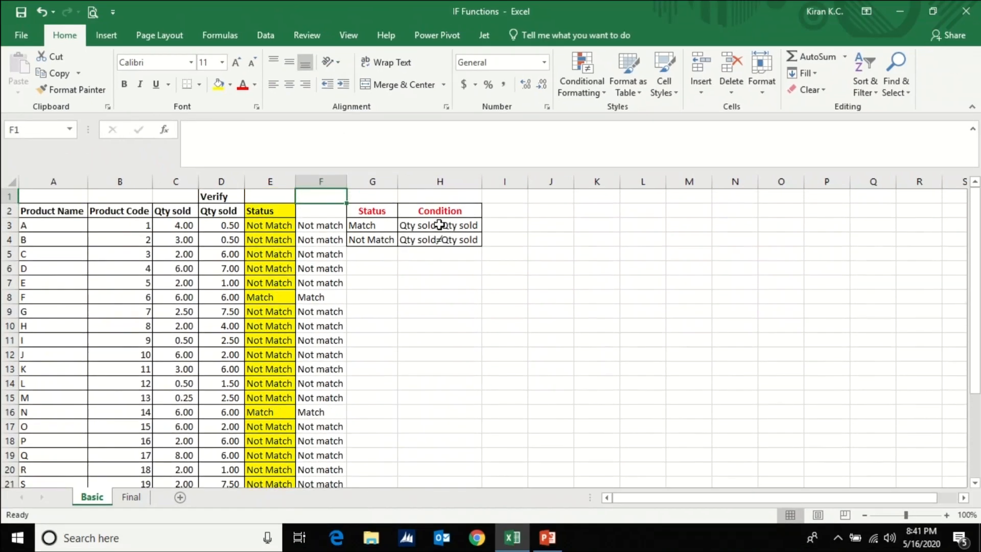
key(Down)
key(Down)
key(Up)
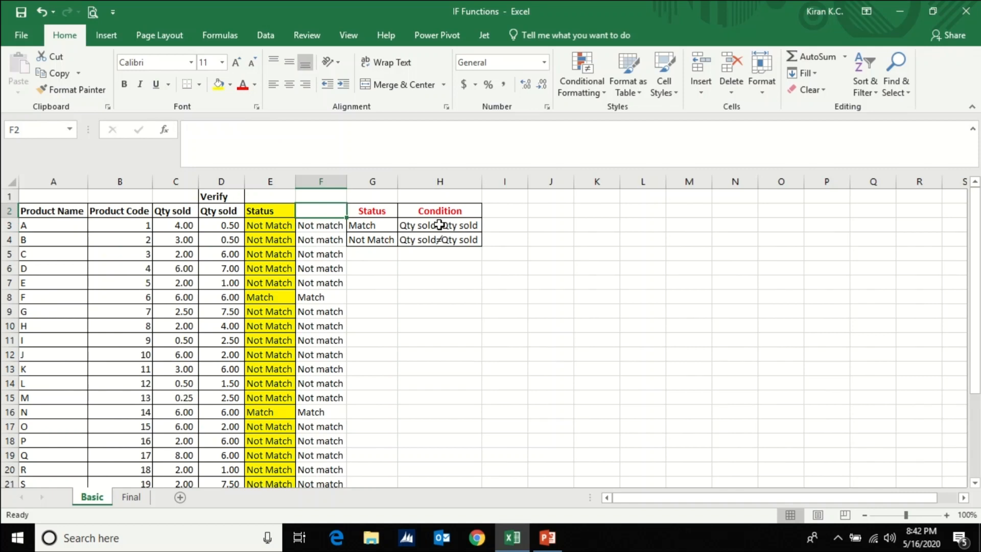
text(Status)
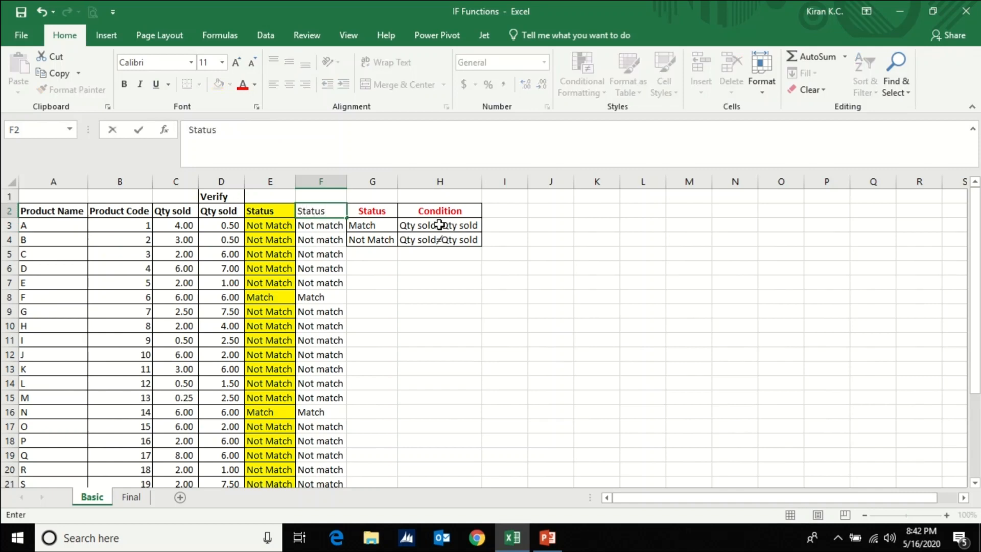
key(Return)
Review the conditions table in G2:H4 and the F3 formula against the quantities in C3 and D3.
key(Right)
key(Up)
key(shift+Down)
key(shift+Right)
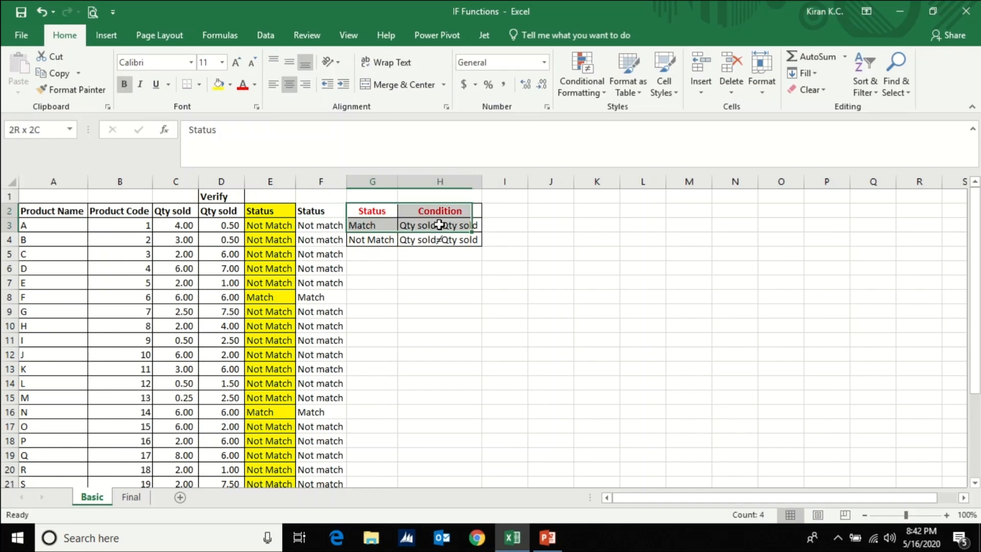
key(shift+Down)
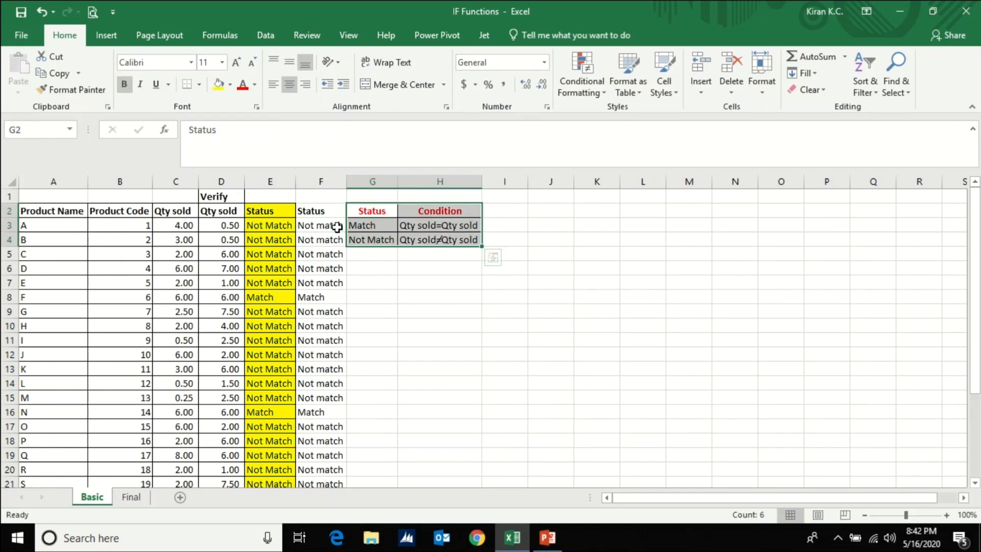
click(337, 227)
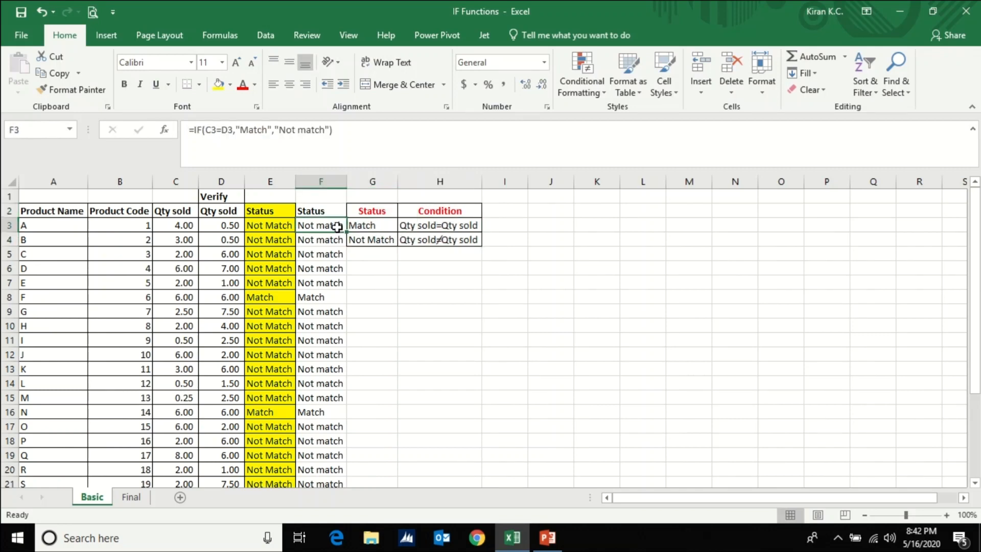
click(177, 229)
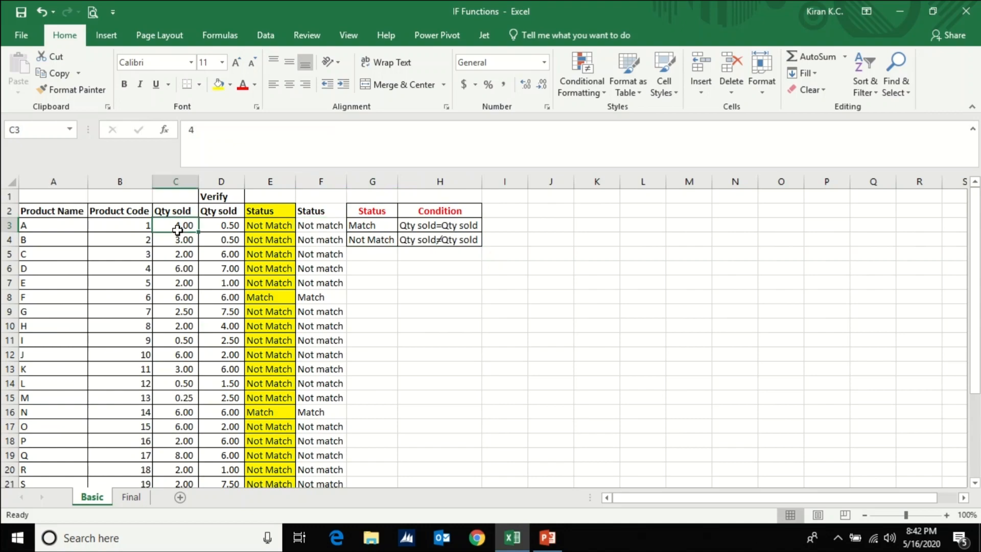
click(217, 226)
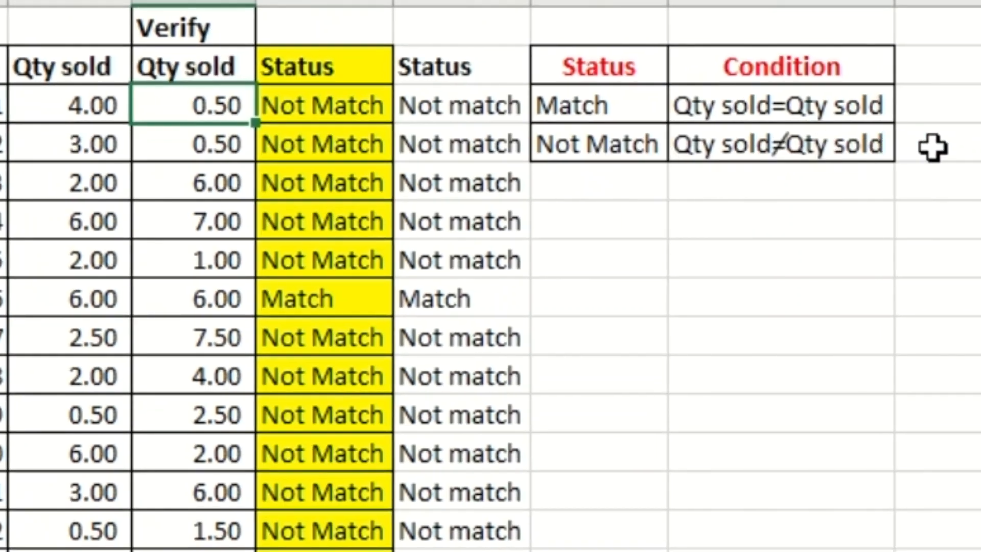
Check the Not Match condition, then compare the row 8 quantities and F8 status with the Match condition in H3.
click(919, 146)
drag(869, 145, 652, 147)
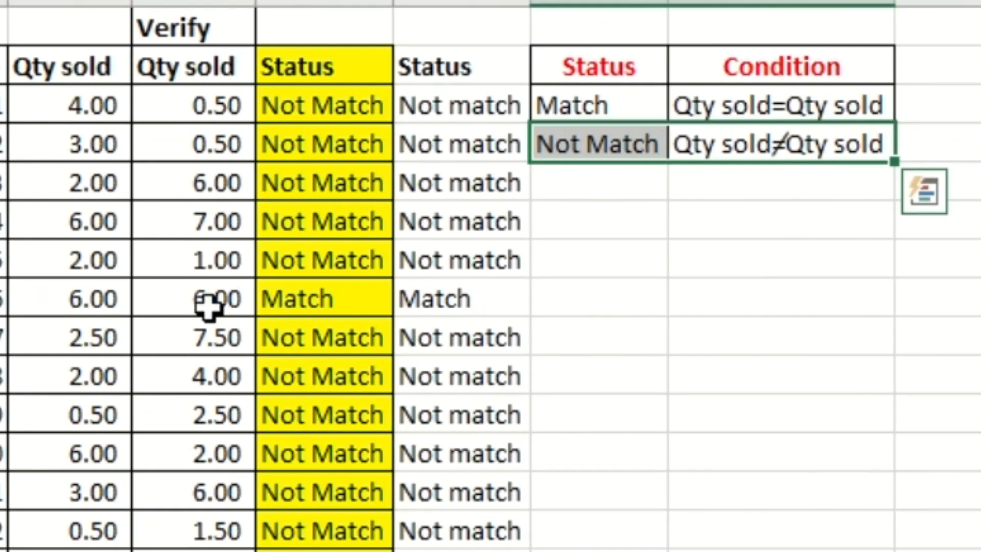
click(55, 312)
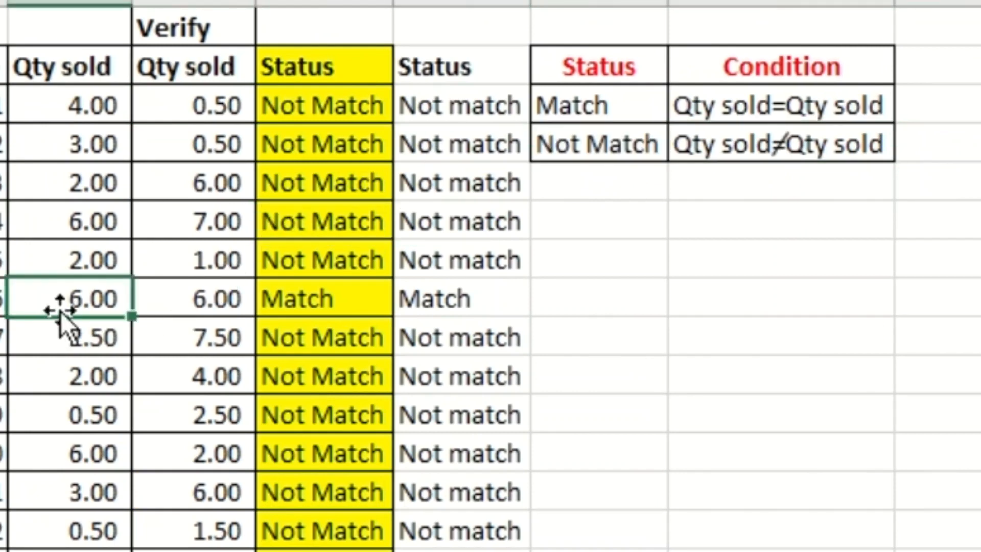
drag(67, 301, 235, 295)
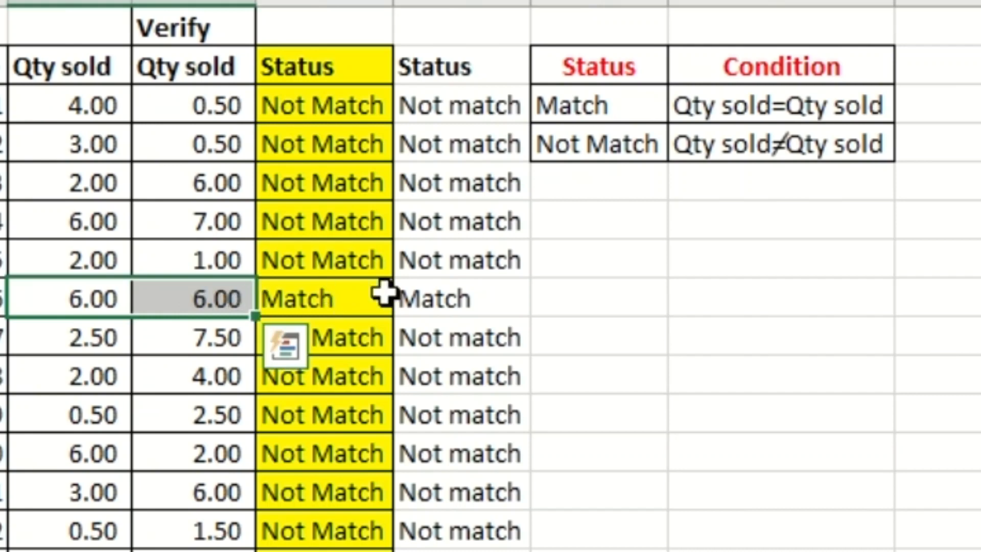
click(448, 294)
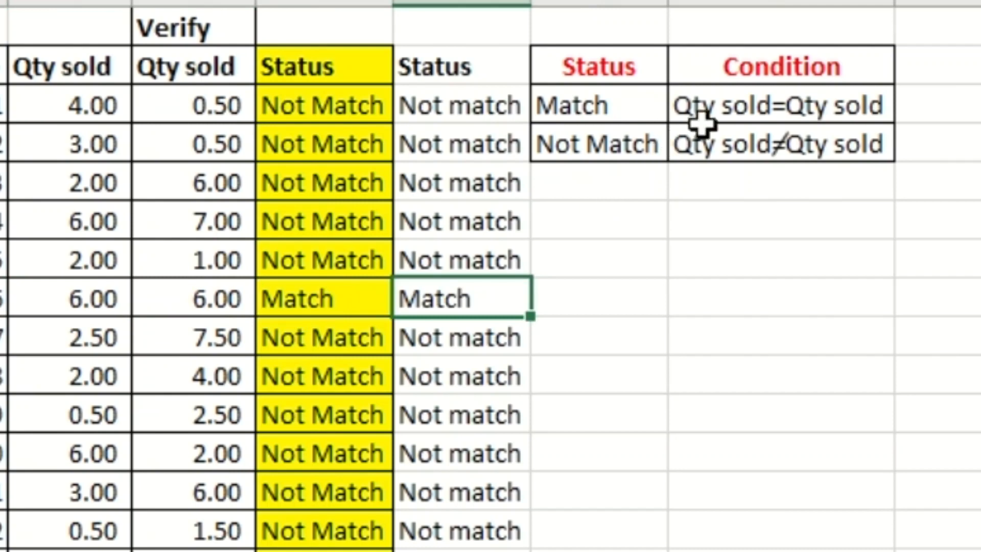
click(816, 93)
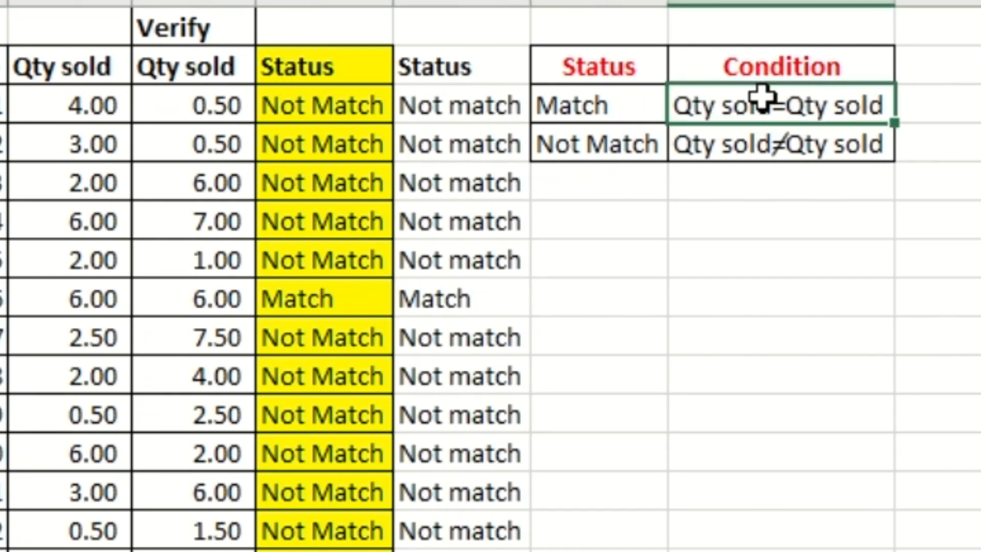
Set the Verify quantity in D8 to 7 to test the status formula on a mismatch.
click(141, 305)
text(7)
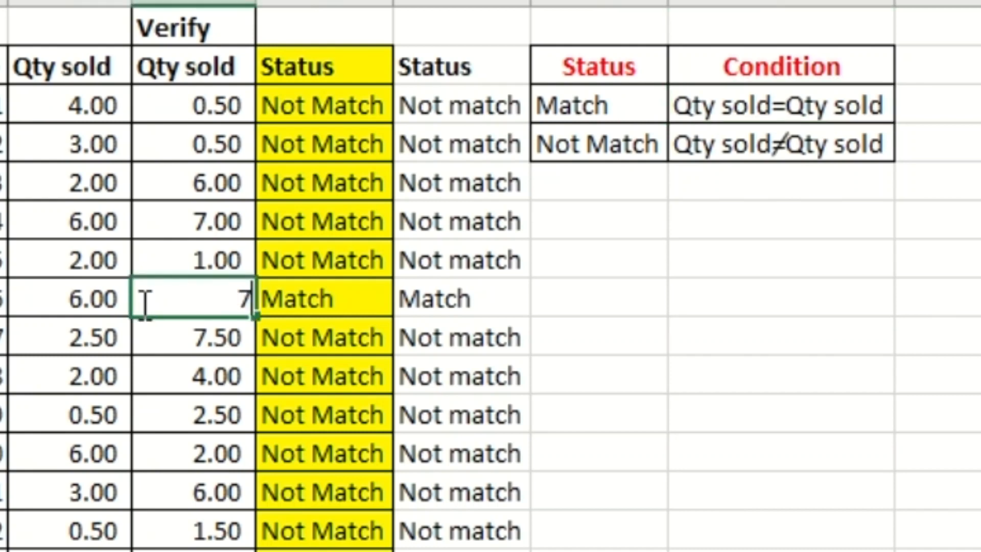
key(Return)
key(Right)
key(Up)
key(Right)
key(Left)
Set the Verify quantity in D3 to 4 to test the status formula on equal quantities.
key(Up)
key(Up)
key(Up)
key(Up)
key(Up)
key(Left)
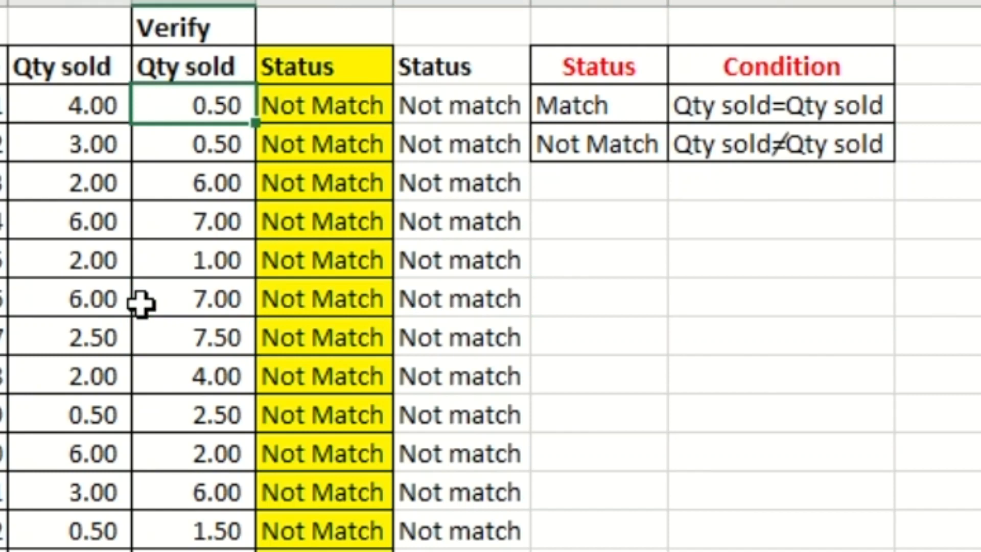
text(4)
key(Return)
key(Right)
key(Up)
key(Left)
key(Right)
key(Right)
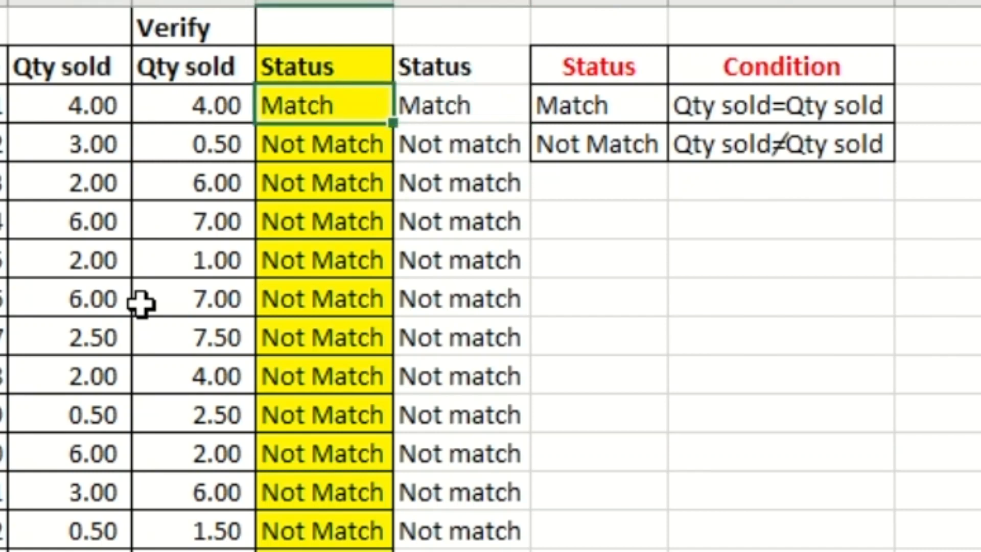
Clear the IF formulas from F3:F28, keeping the Status header.
key(ctrl+Down)
key(ctrl+shift+Up)
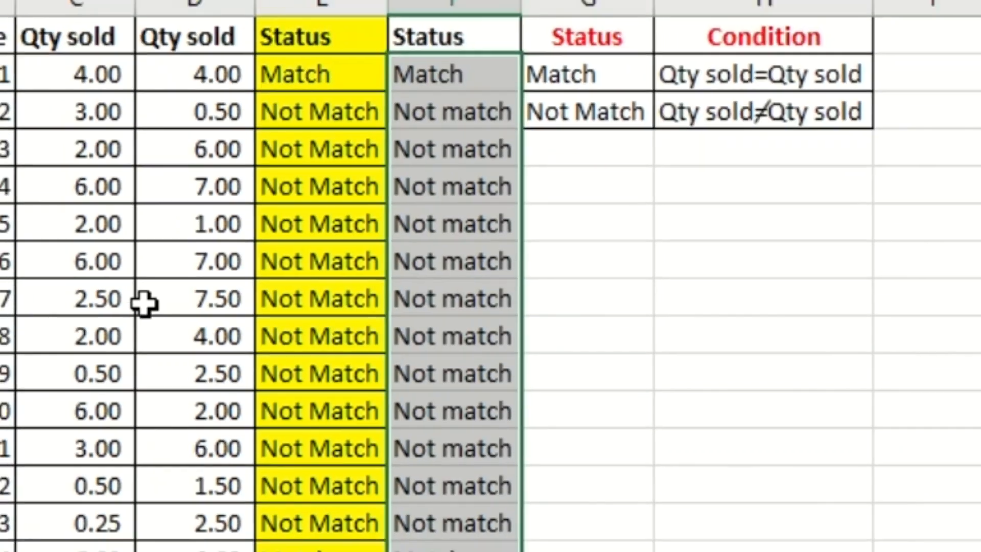
scroll(142, 302, down, 5)
Start a new IF formula in F3 with C3=D3 as its logical test, followed by the argument separator.
key(Left)
key(ctrl+Up)
key(Right)
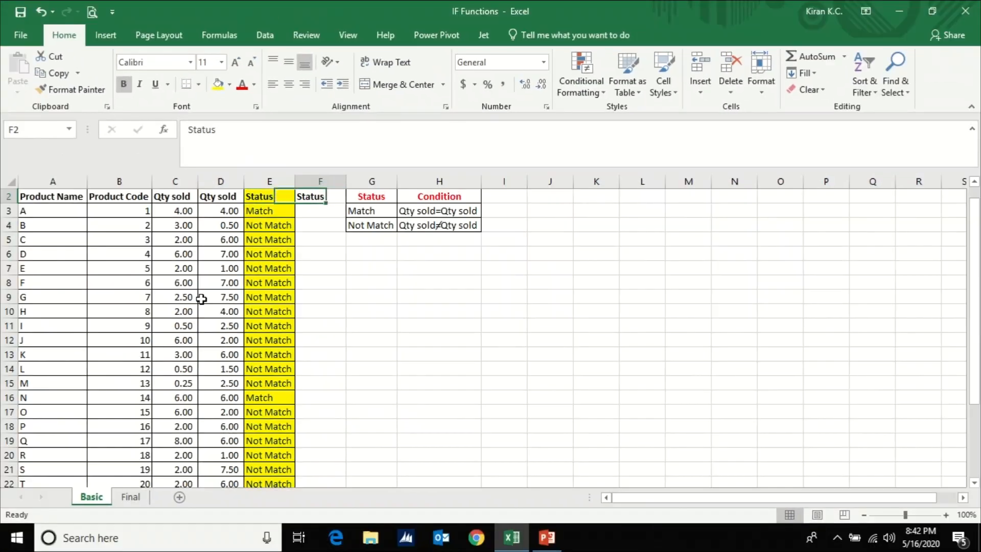
key(Down)
text(=)
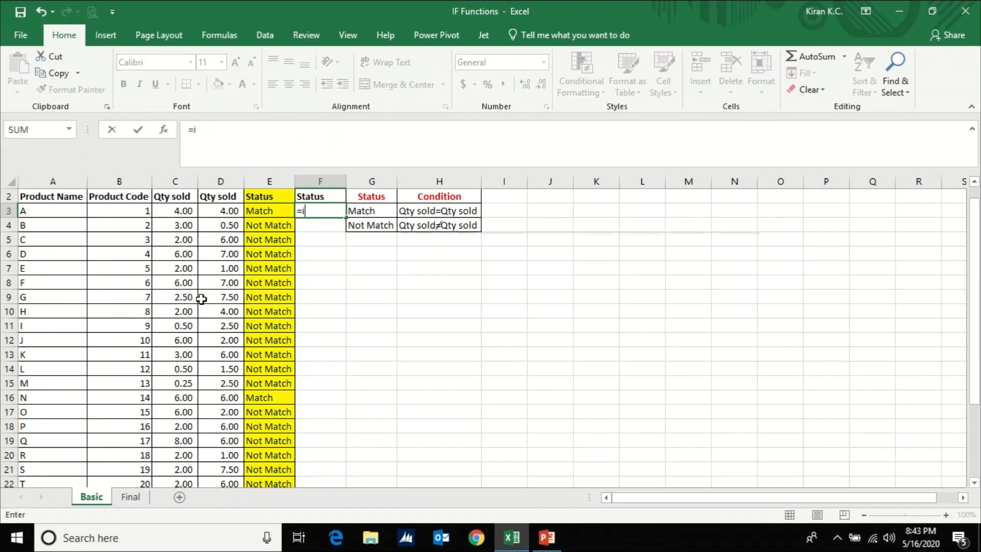
text(if)
text(()
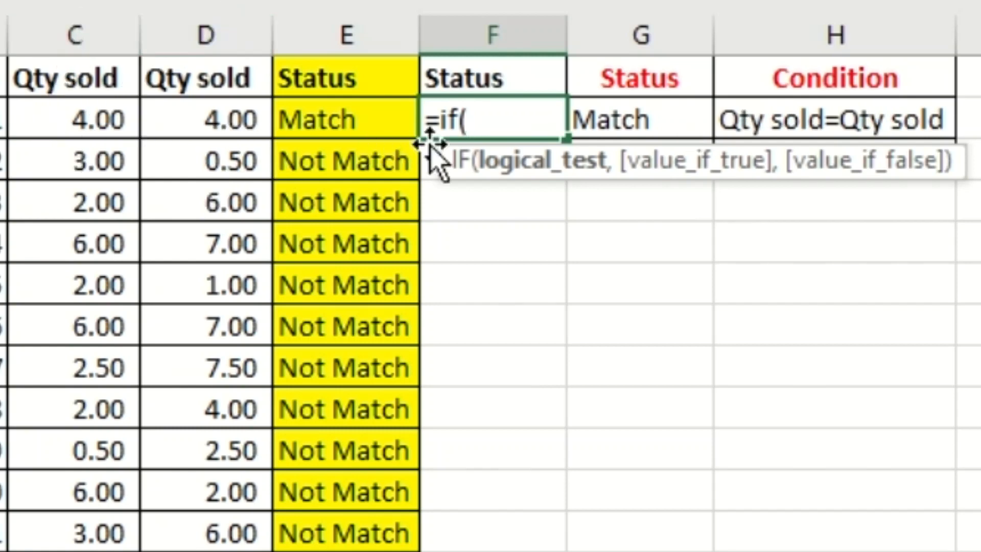
click(61, 123)
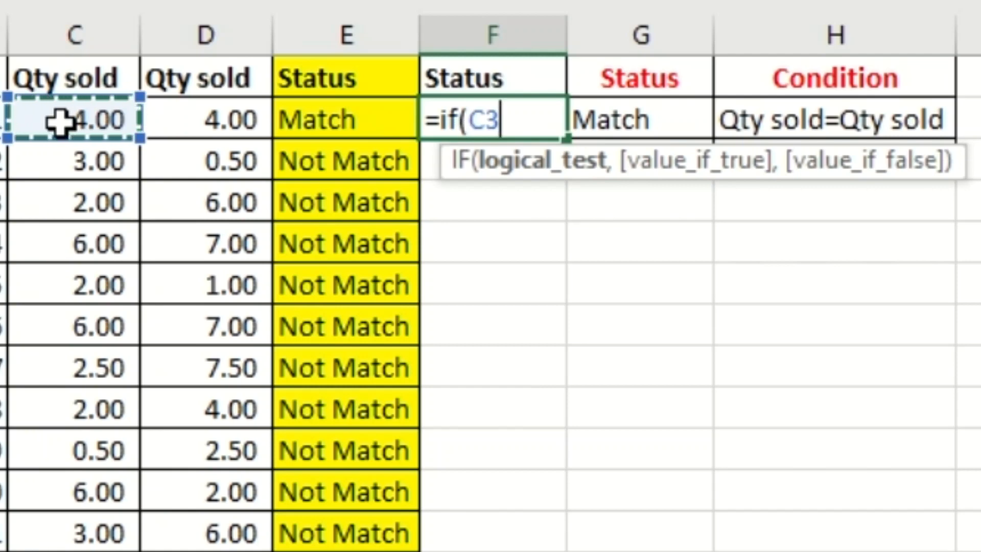
text(+)
key(BackSpace)
text(=)
click(194, 115)
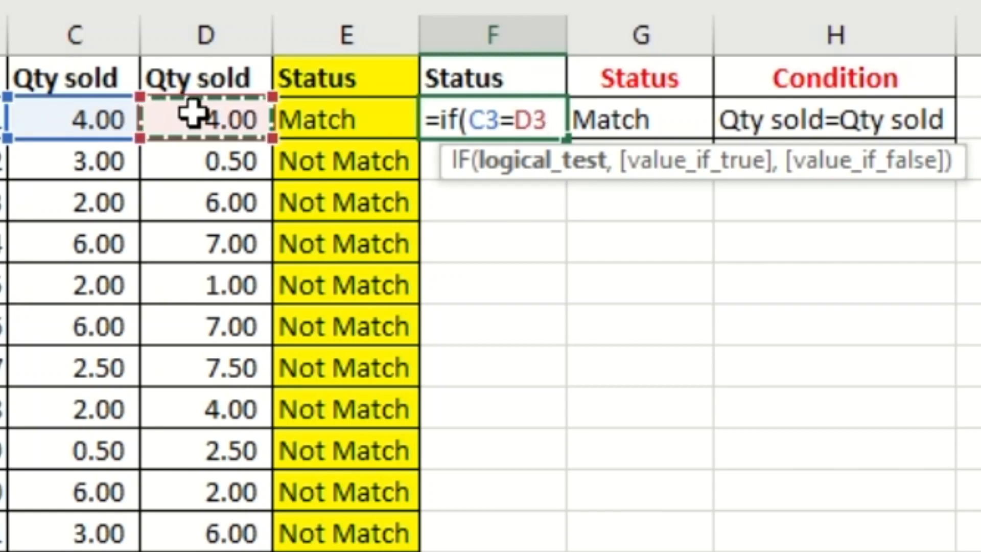
text(,)
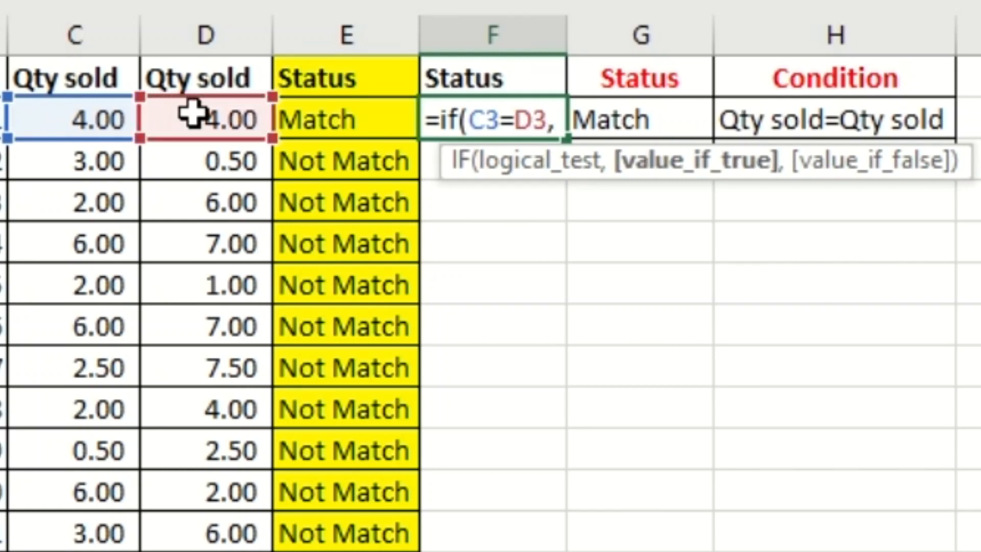
Complete the IF formula in F3 with "Match" as the true result and "Not Match" as the false result.
text(")
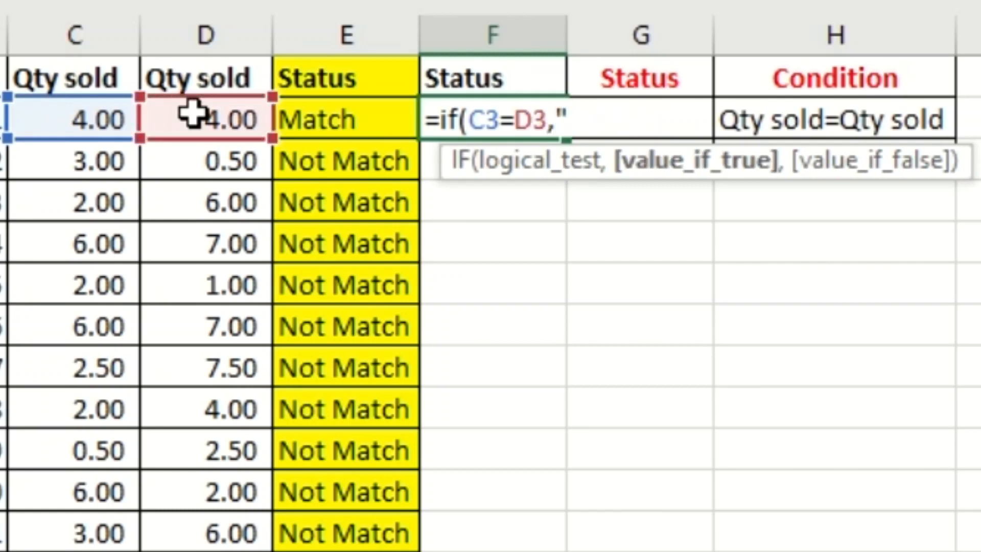
text(Match",)
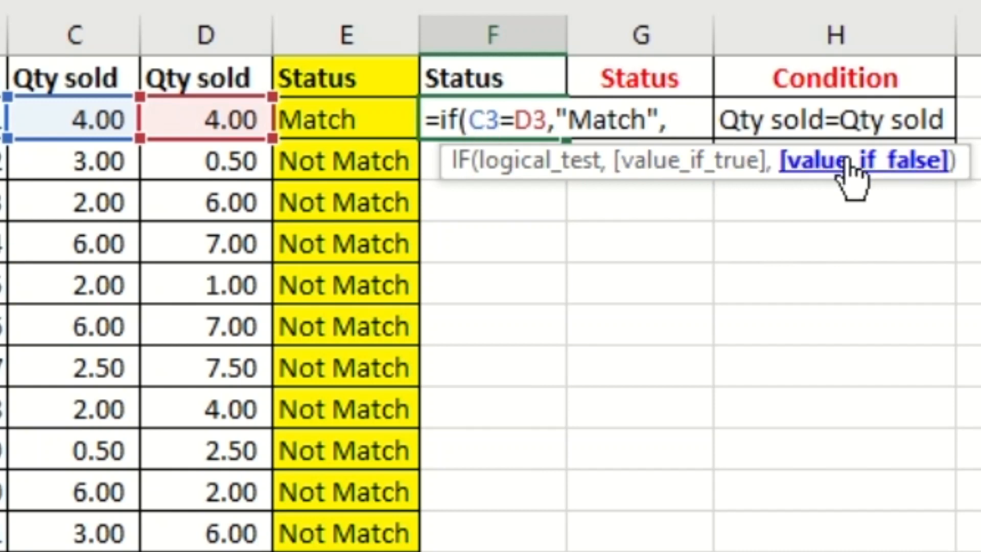
text(")
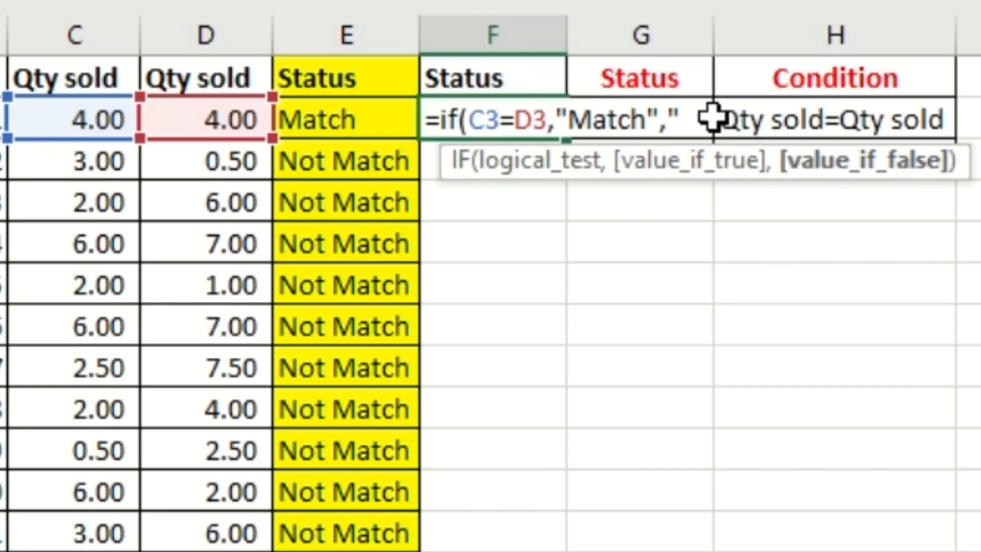
text(Not mat)
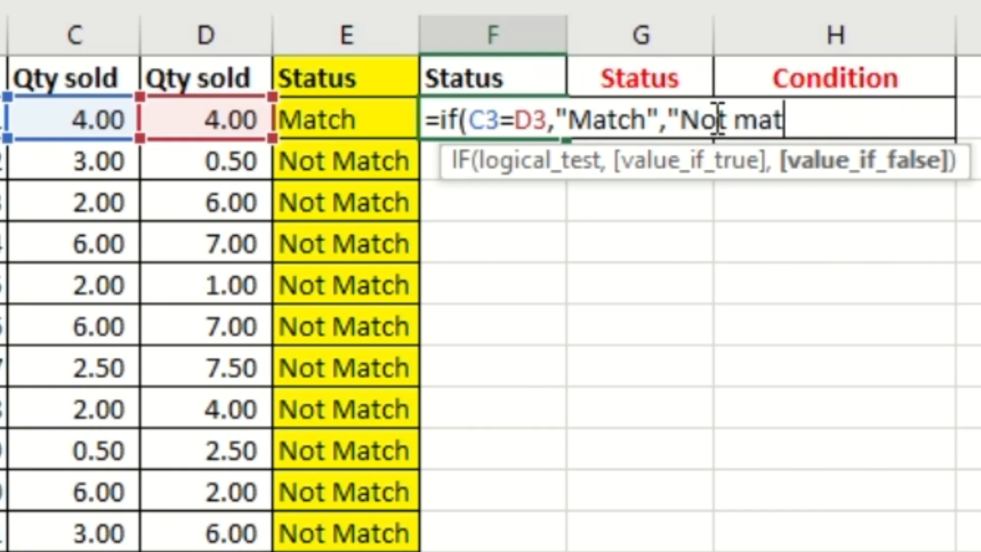
key(BackSpace)
key(BackSpace)
key(BackSpace)
text(Match")
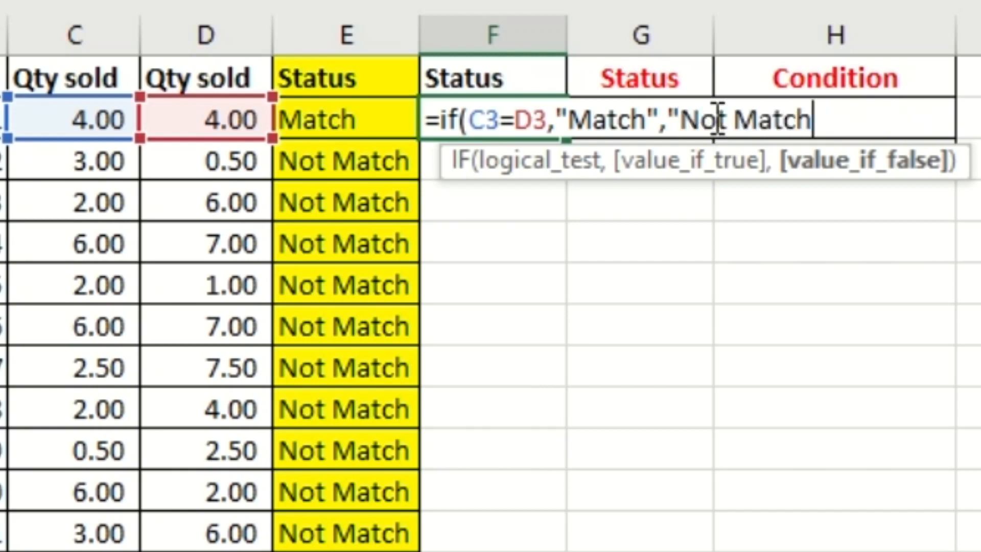
text())
key(Return)
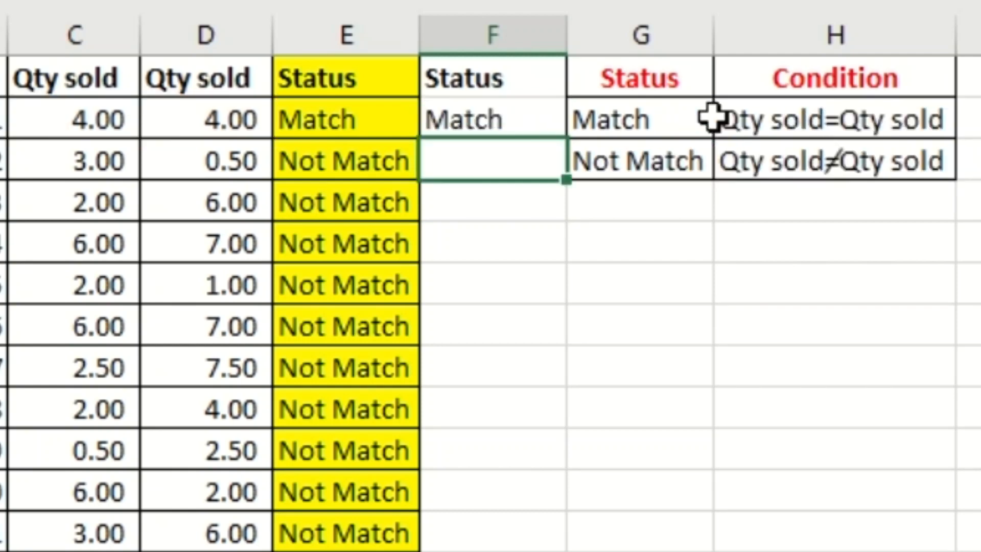
Fill the F3 IF formula down the Status column to the last data row.
key(Left)
key(ctrl+Down)
key(Right)
key(ctrl+shift+Up)
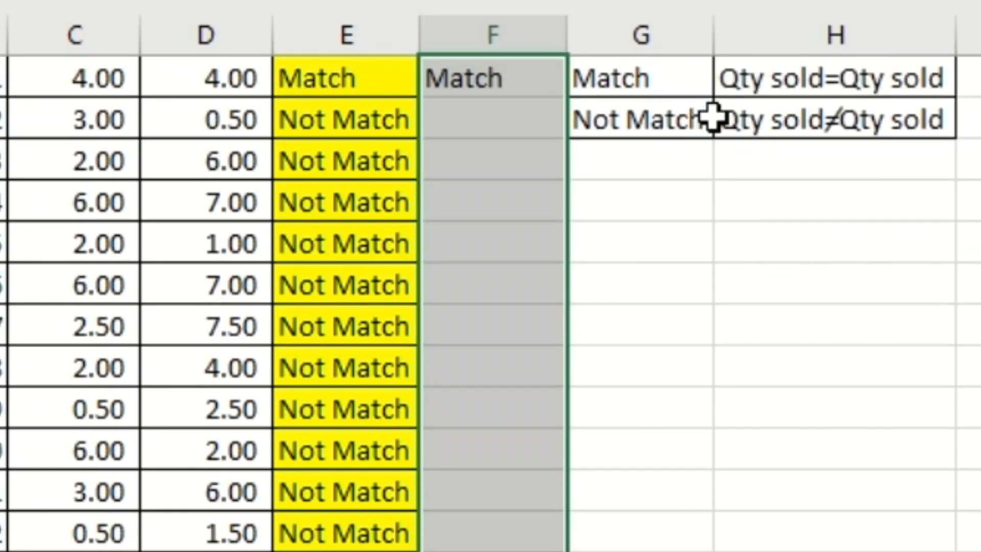
key(ctrl+d)
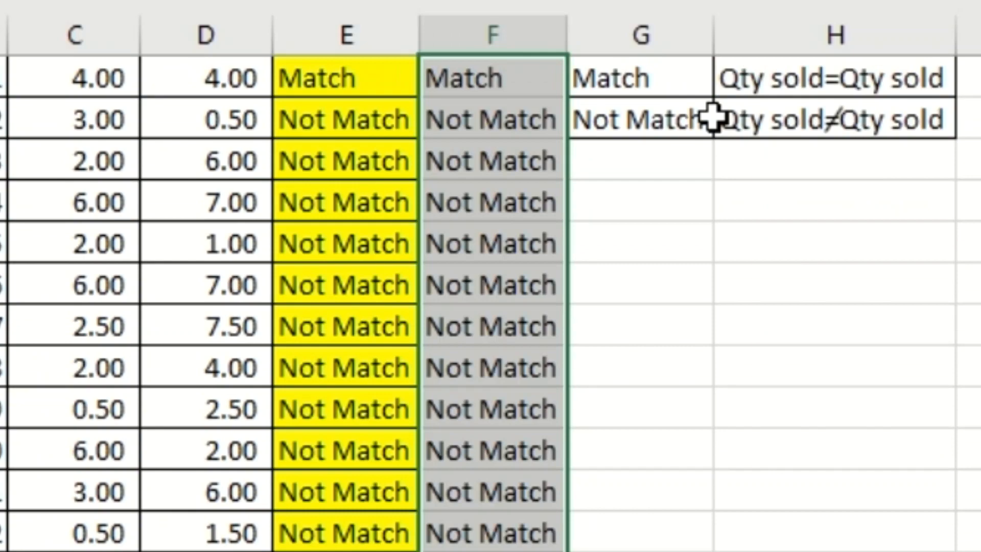
key(Down)
key(ctrl+Up)
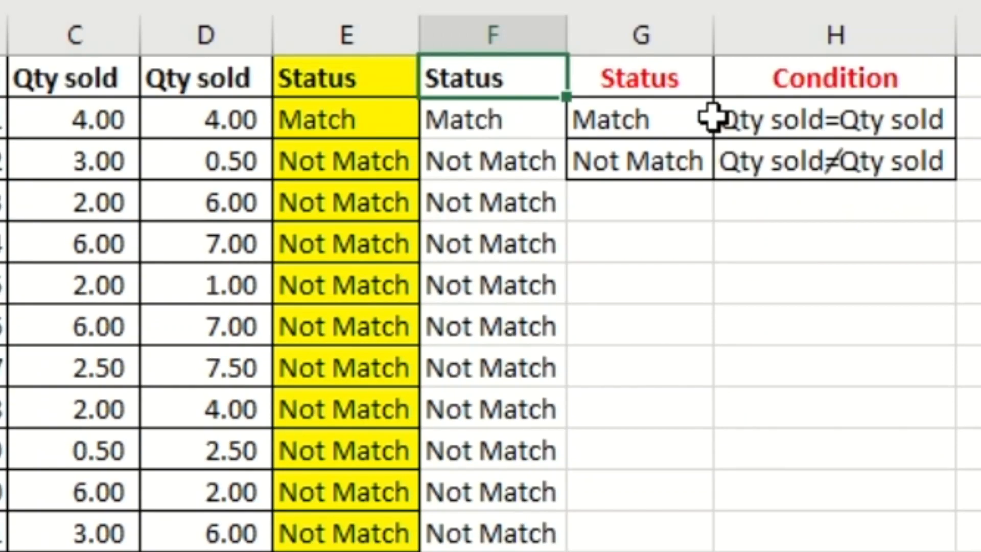
key(Down)
key(Right)
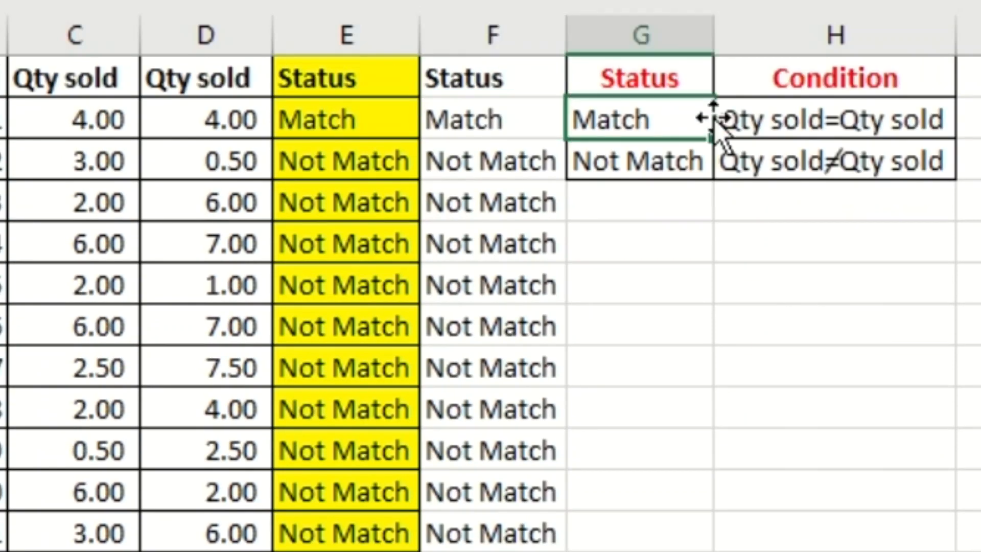
Switch to the Final sheet and go to the Case-I product code table.
key(ctrl+Page_Down)
key(Left)
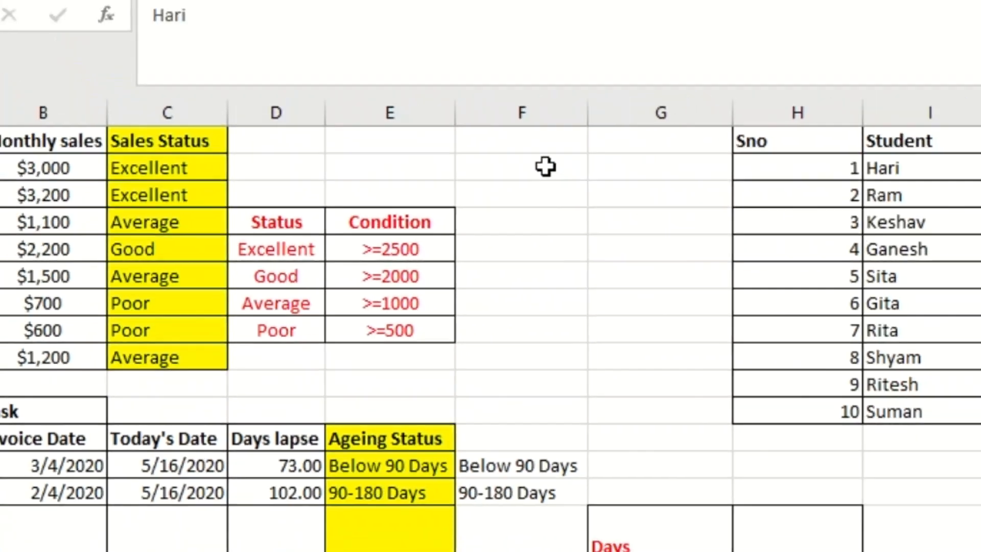
key(Up)
key(Up)
key(Up)
key(Up)
key(Up)
key(Up)
key(Up)
key(Up)
key(Up)
key(Up)
key(Up)
key(Up)
key(Up)
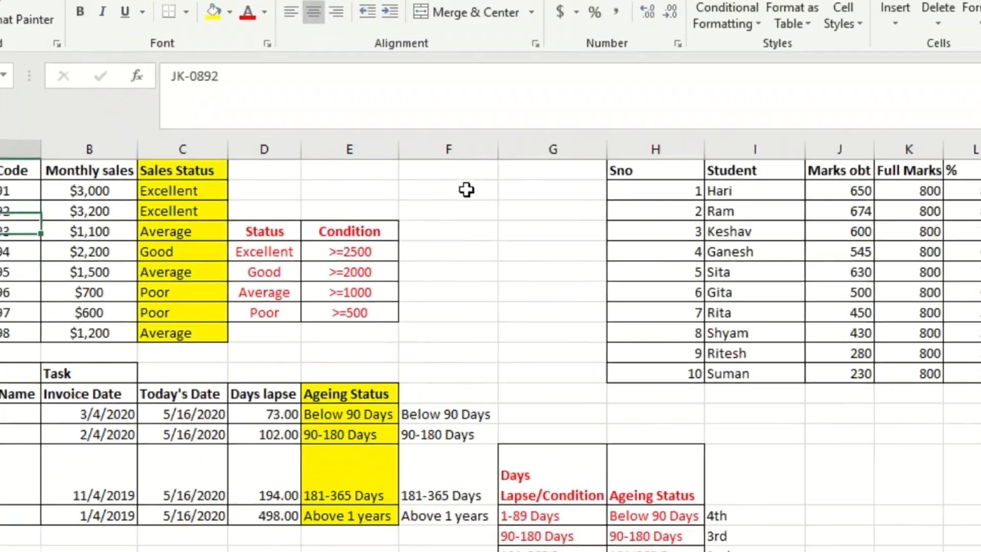
Look over the Monthly sales and Sales Status columns of Case-I, ending at the Status header in D5.
key(Down)
key(Down)
key(Down)
key(Down)
key(Right)
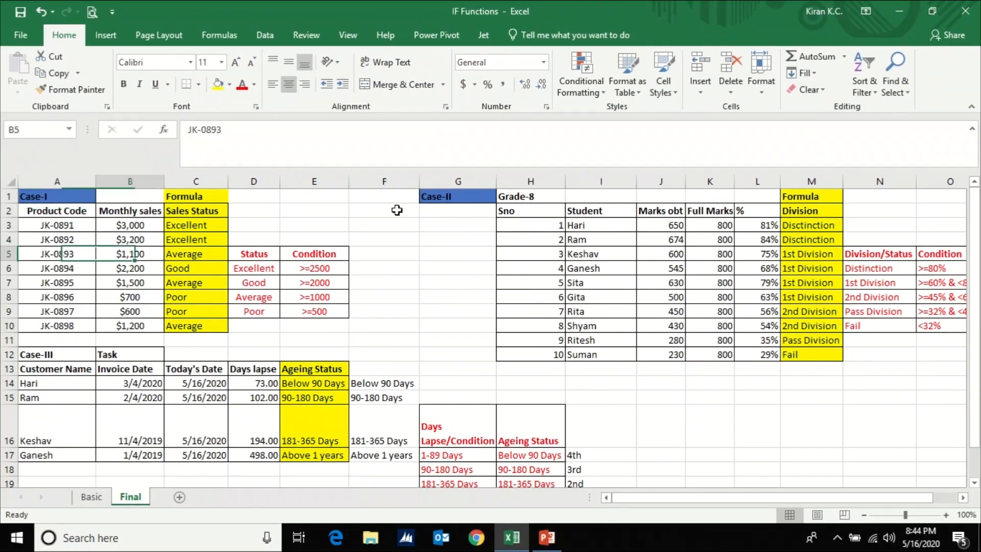
key(Right)
key(Right)
key(Left)
key(Left)
key(Up)
key(Up)
key(Up)
key(Right)
key(Up)
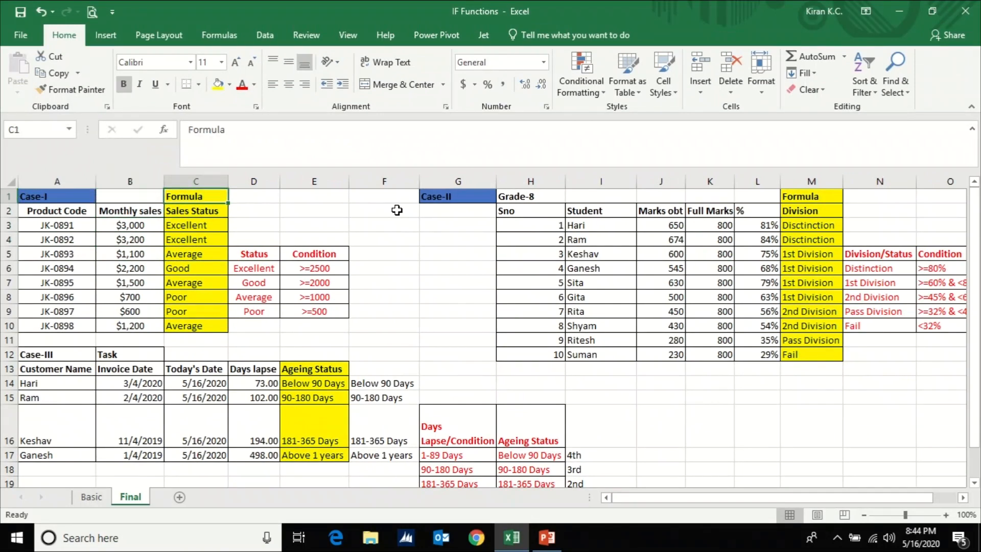
key(Left)
key(Left)
key(Right)
key(Right)
key(Right)
key(Right)
key(Right)
key(Right)
key(Down)
key(Down)
key(Down)
key(Left)
key(Left)
key(Left)
key(Down)
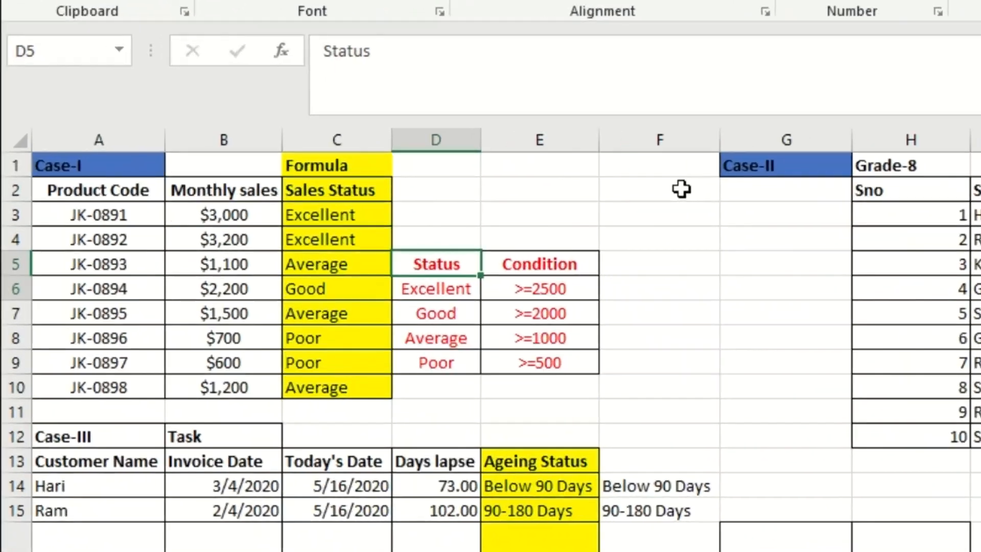
Highlight the Status list and the Condition list beside the Case-I table to review the grading criteria.
key(shift+Down)
key(shift+Down)
key(shift+Down)
key(shift+Down)
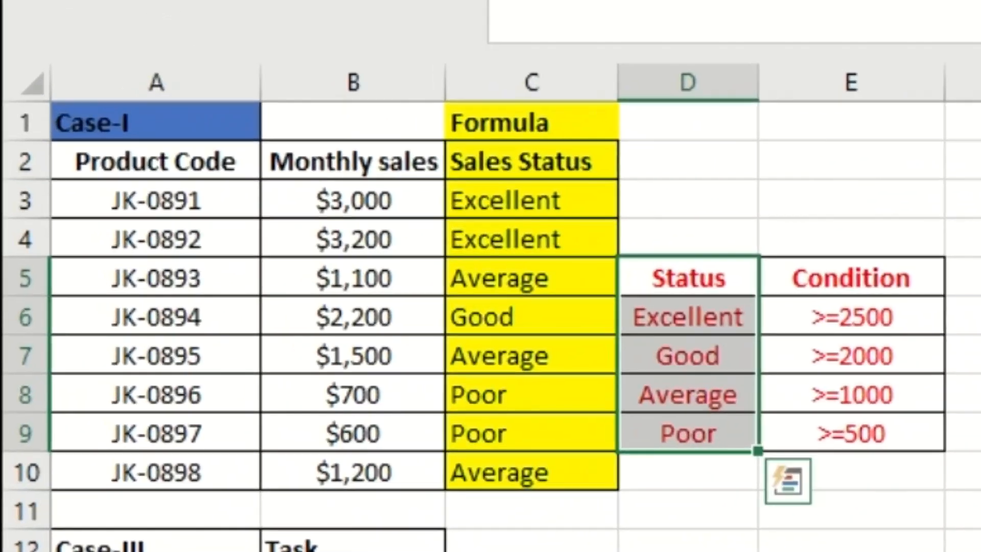
key(Right)
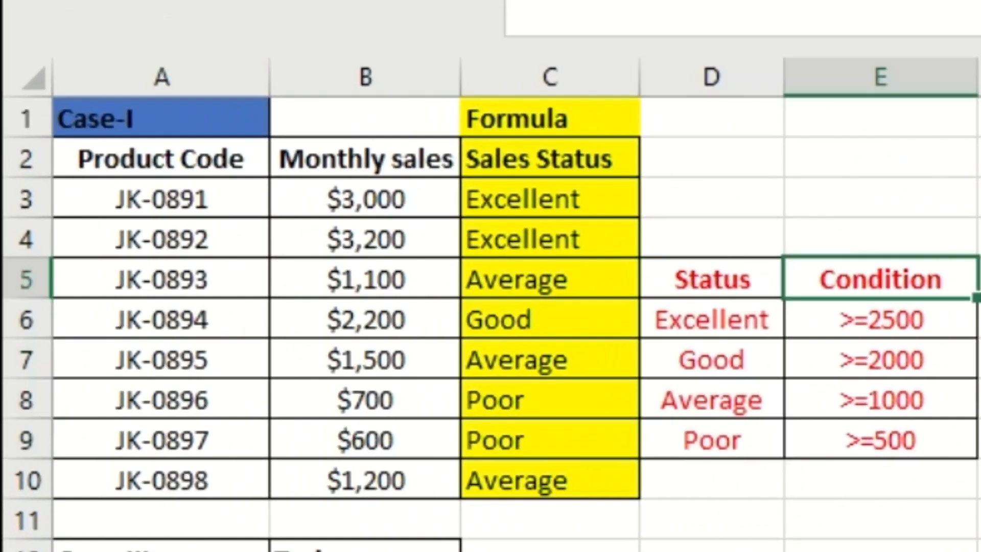
key(shift+Down)
key(shift+Down)
key(shift+Down)
key(shift+Down)
key(shift+Down)
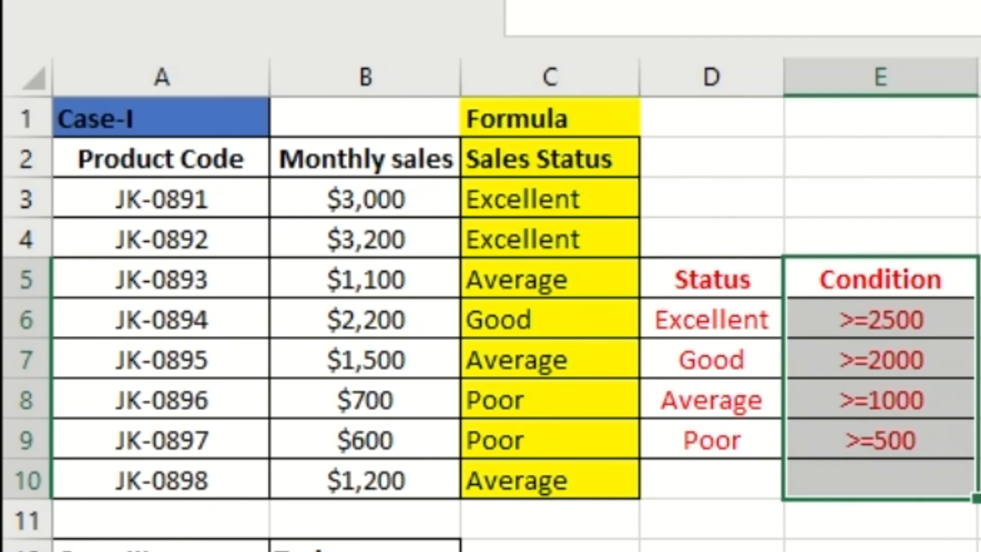
Examine which sales condition in column E belongs to each status, from Excellent down to Poor.
key(Up)
key(Down)
key(Down)
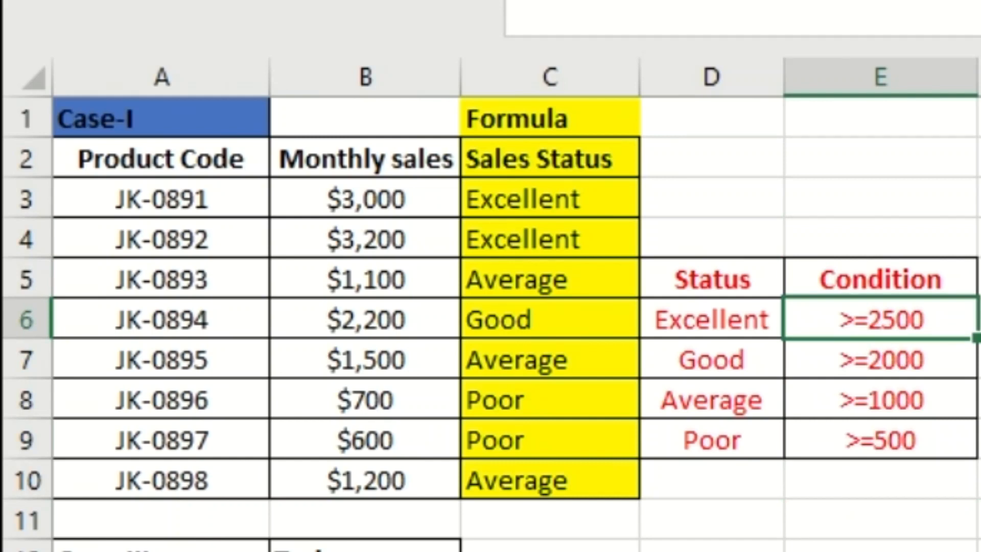
key(Left)
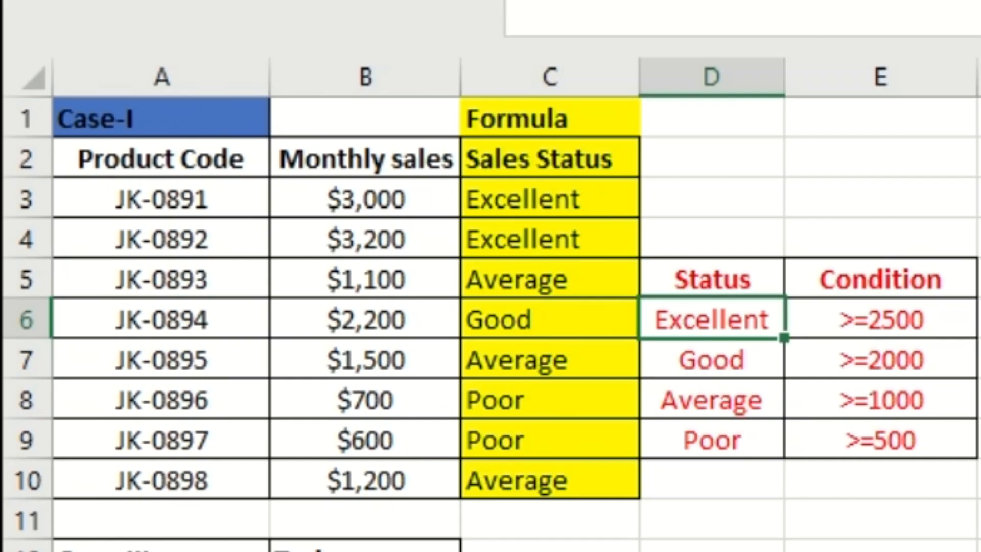
key(Right)
key(Down)
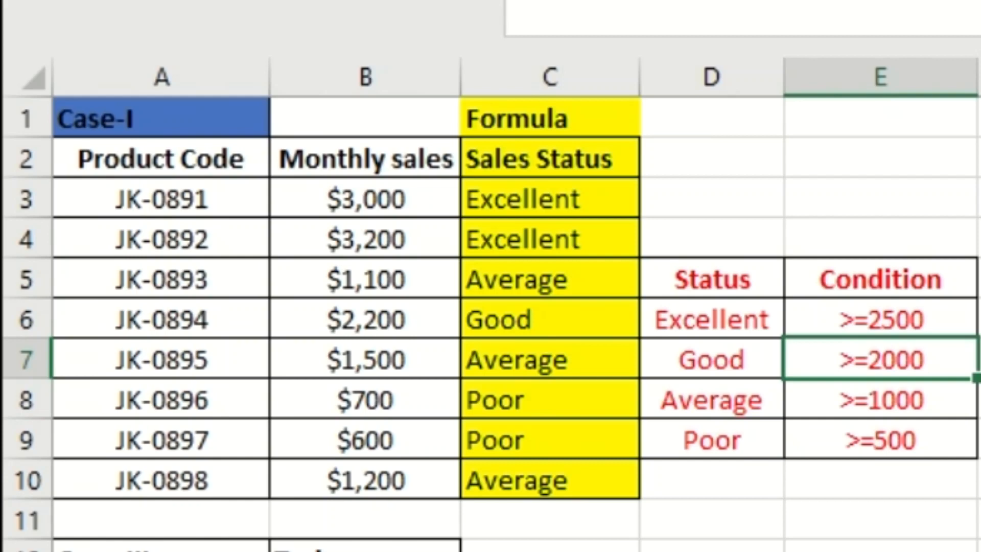
click(879, 319)
key(Down)
key(Up)
key(Down)
key(Left)
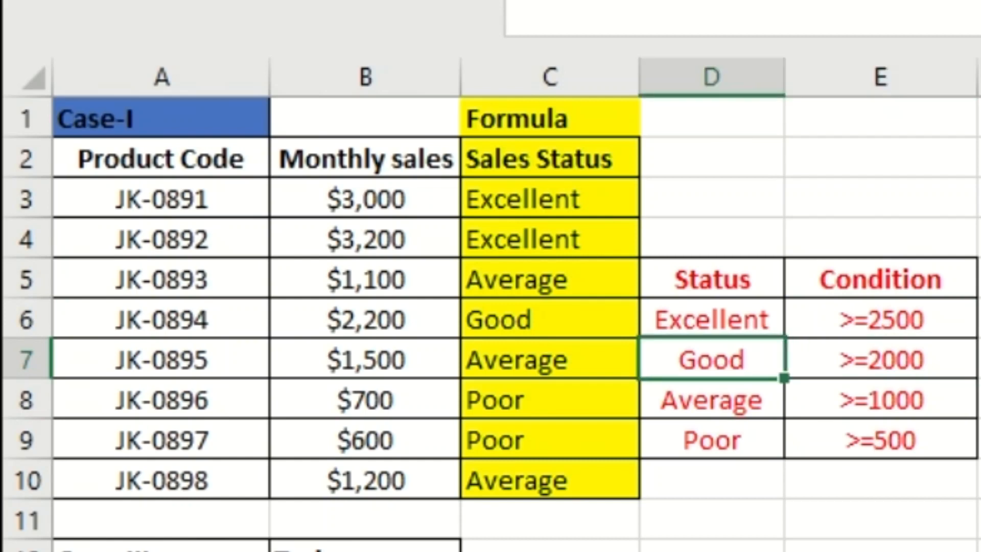
key(Right)
key(Down)
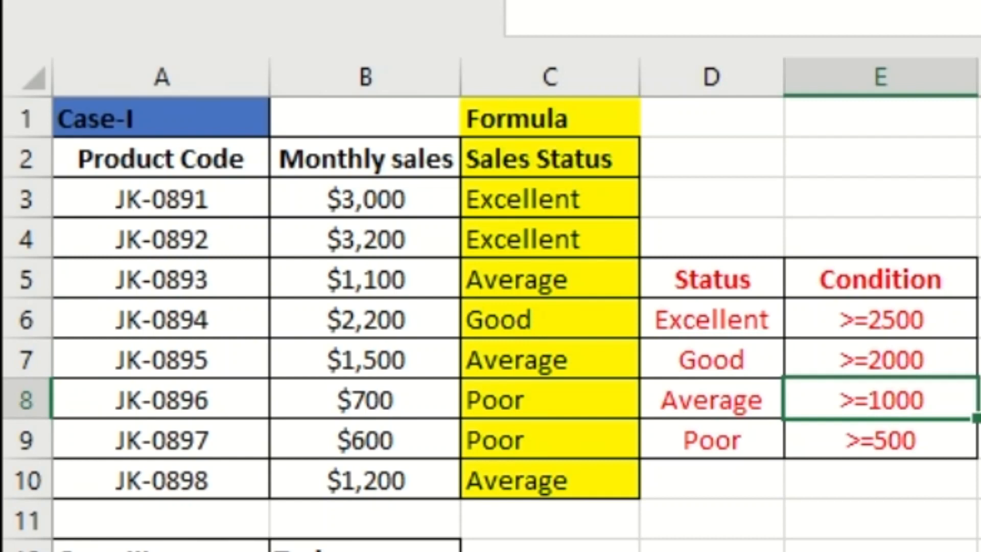
click(711, 399)
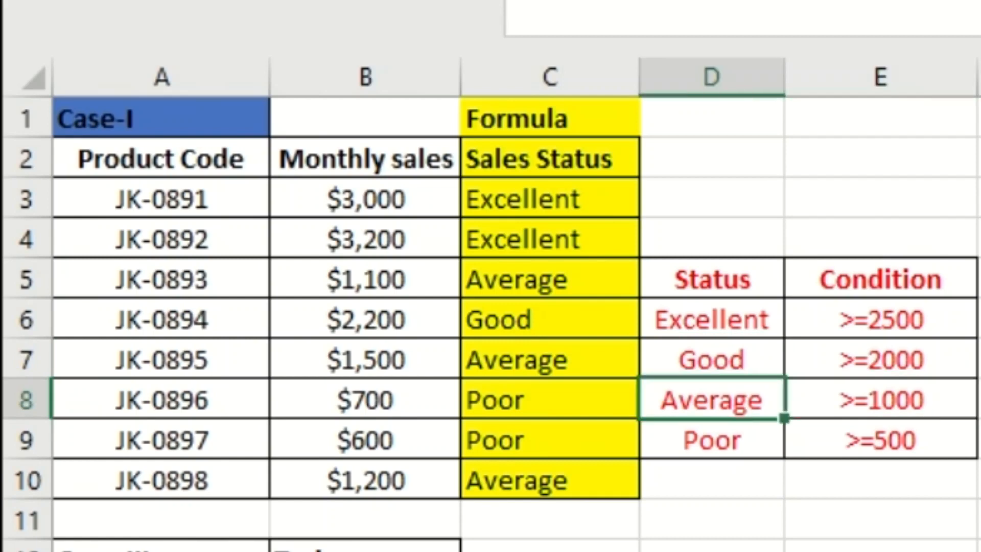
key(Down)
Clear the existing Sales Status results from C3:C10.
key(Up)
key(Up)
key(Up)
key(Left)
key(Up)
key(Up)
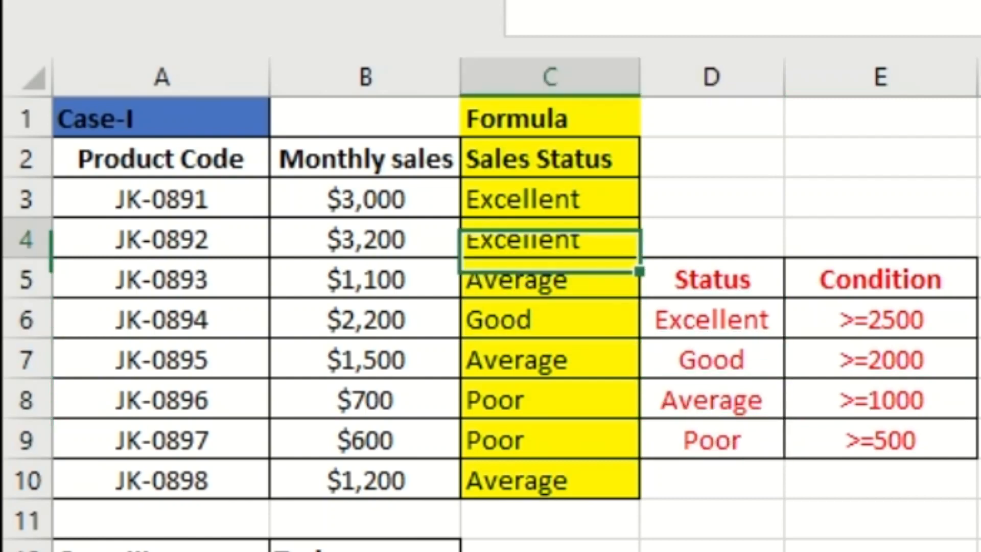
key(Up)
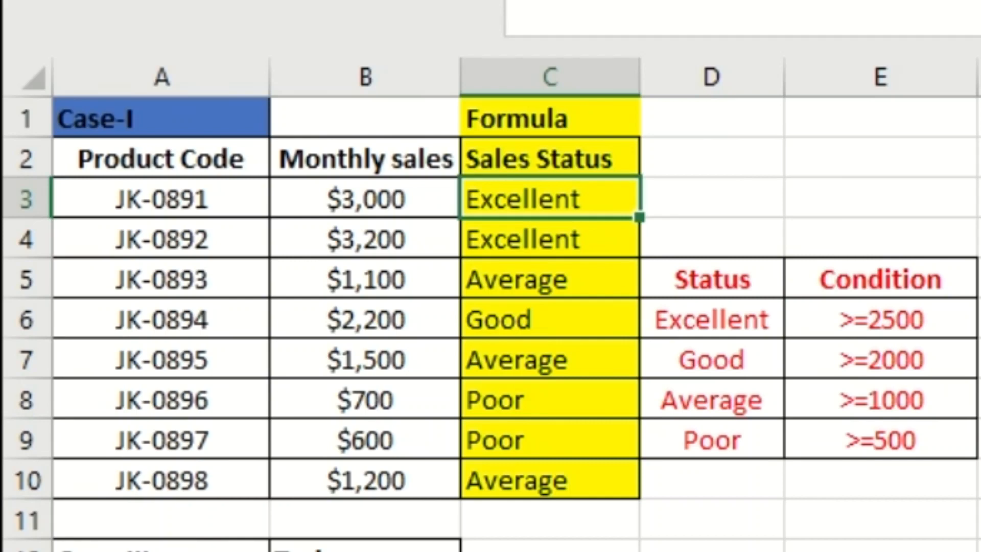
text(=)
key(Escape)
key(ctrl+shift+Down)
key(Delete)
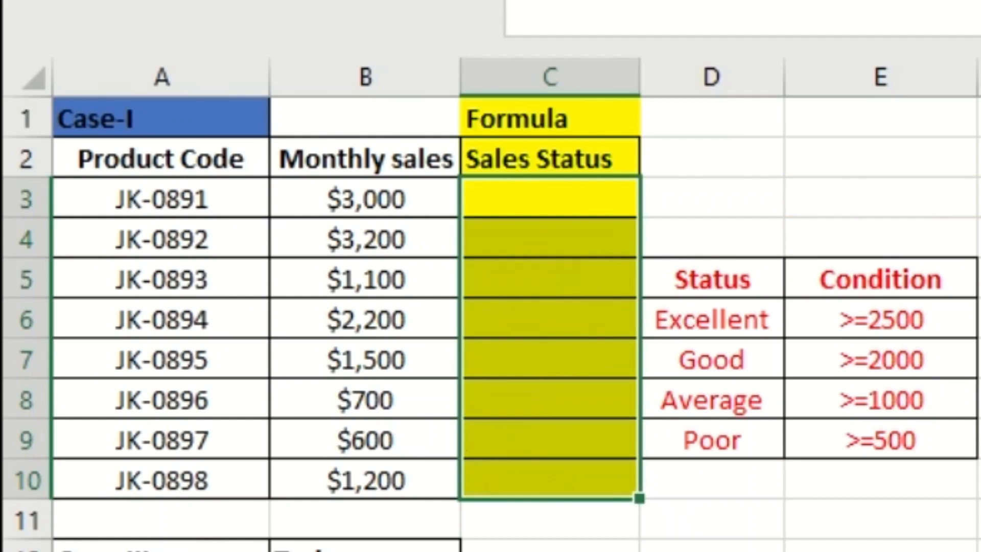
key(Down)
key(Up)
text(=if)
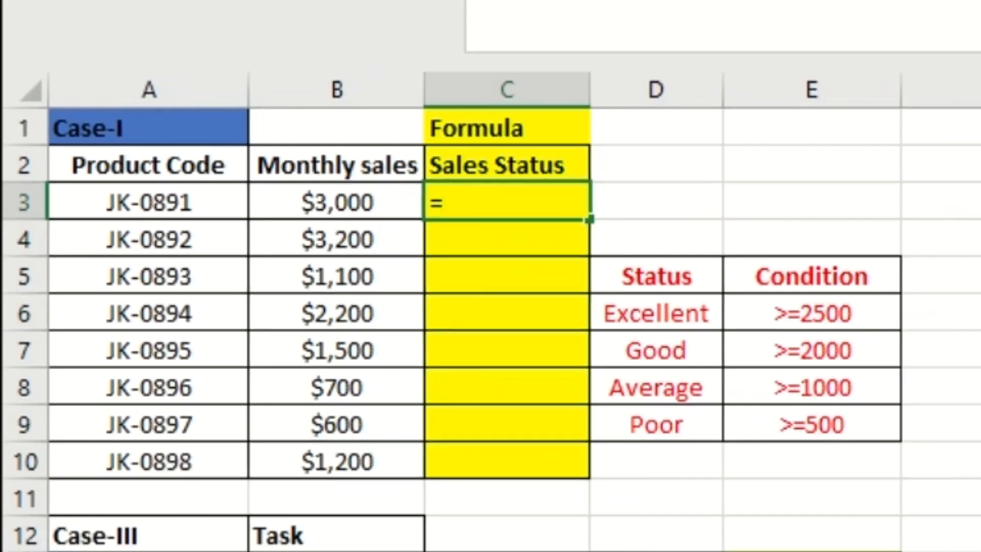
text(()
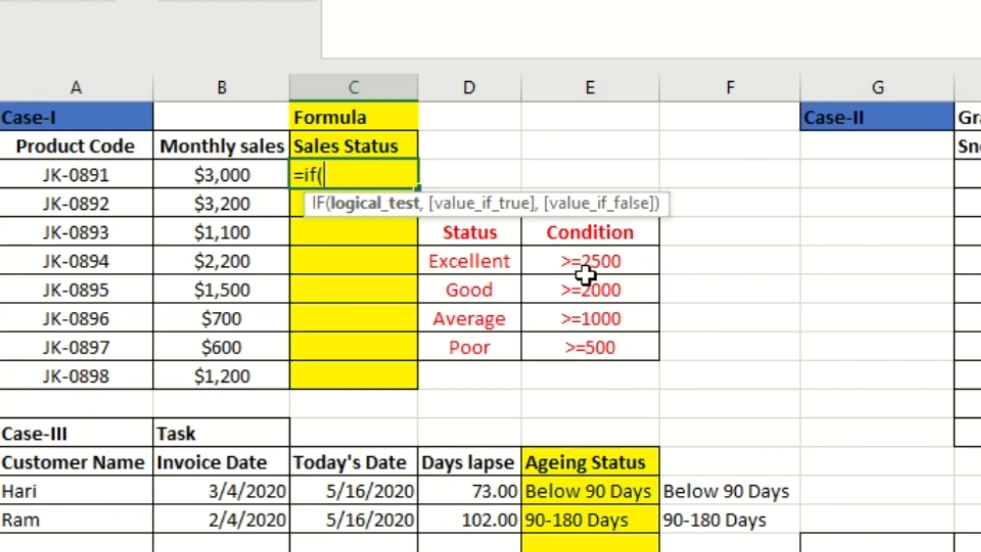
click(224, 169)
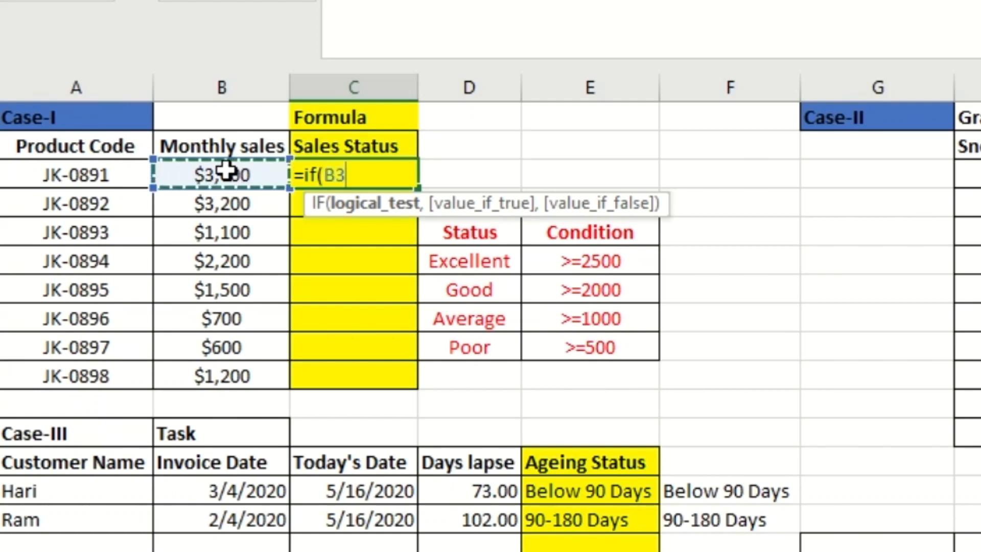
text(>)
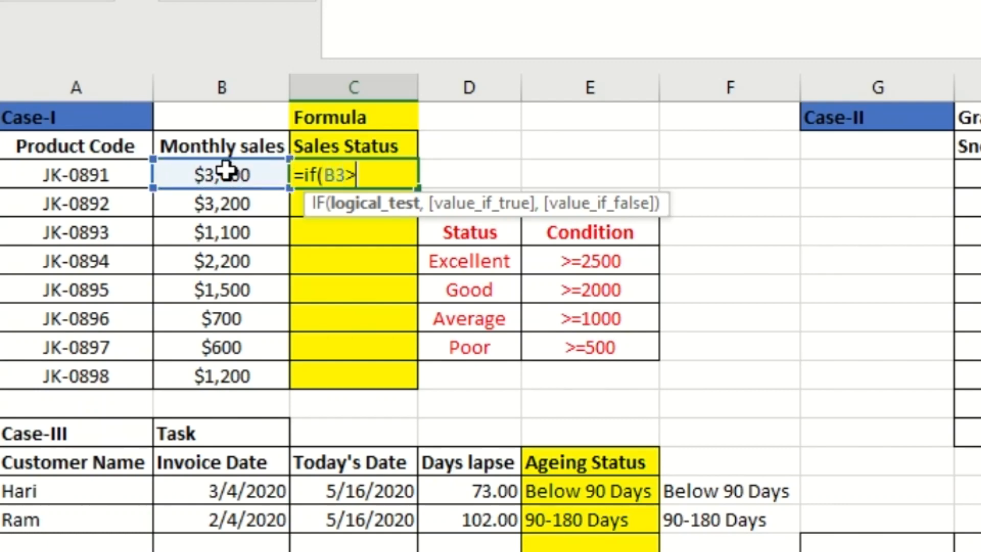
text(=2500,)
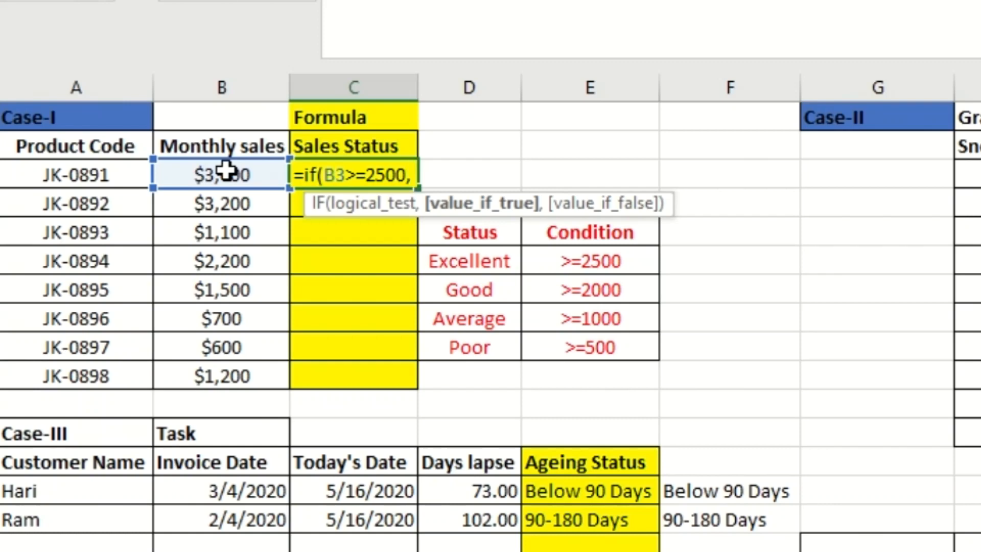
text(")
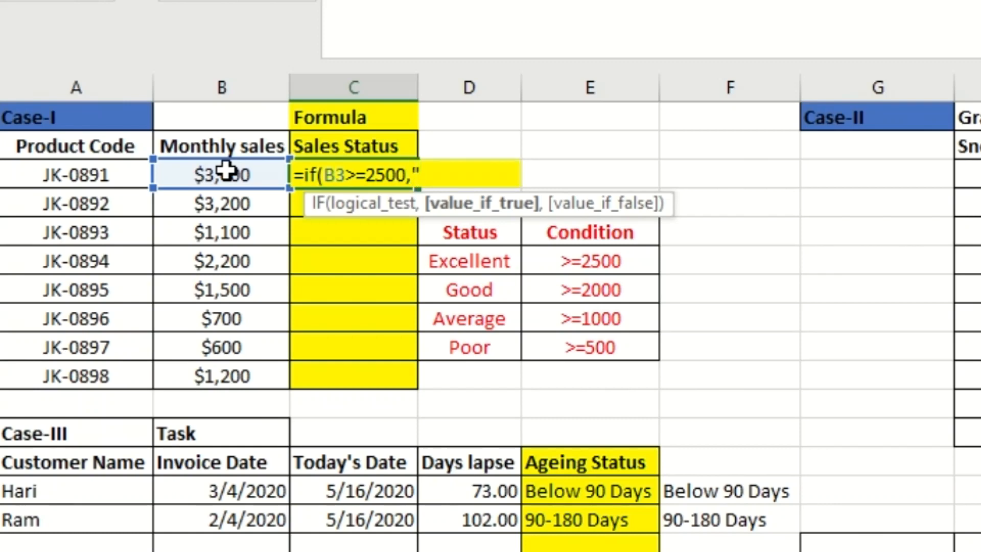
text(Excel)
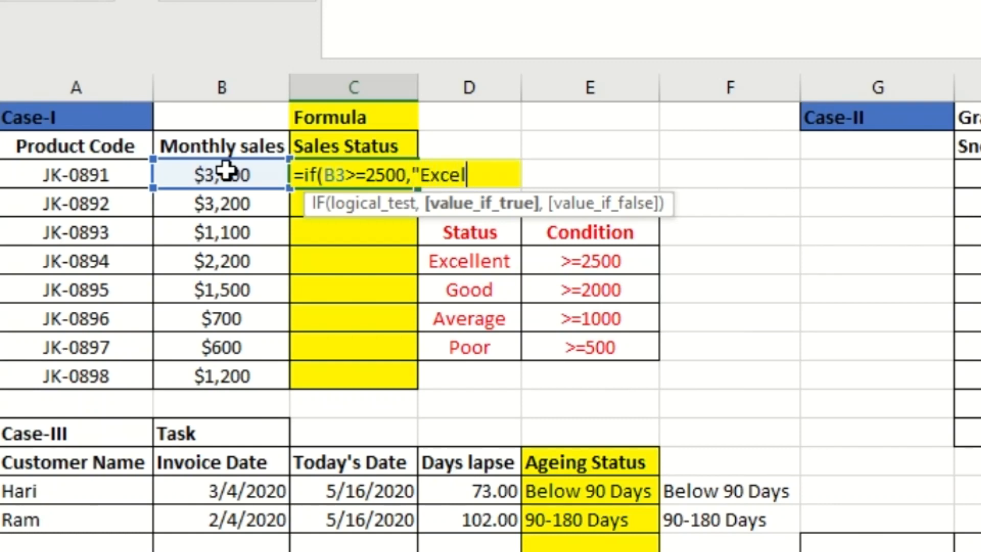
text(lent")
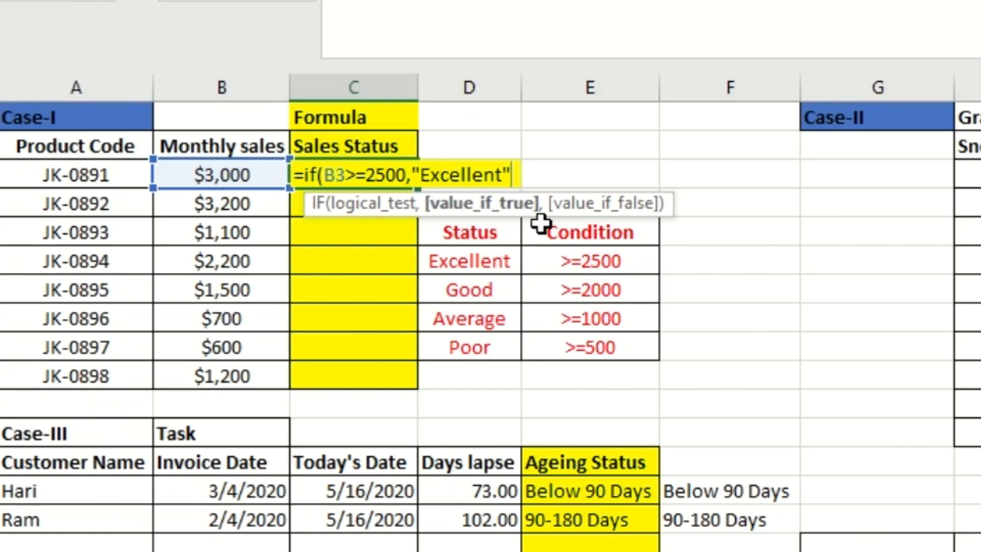
text(,)
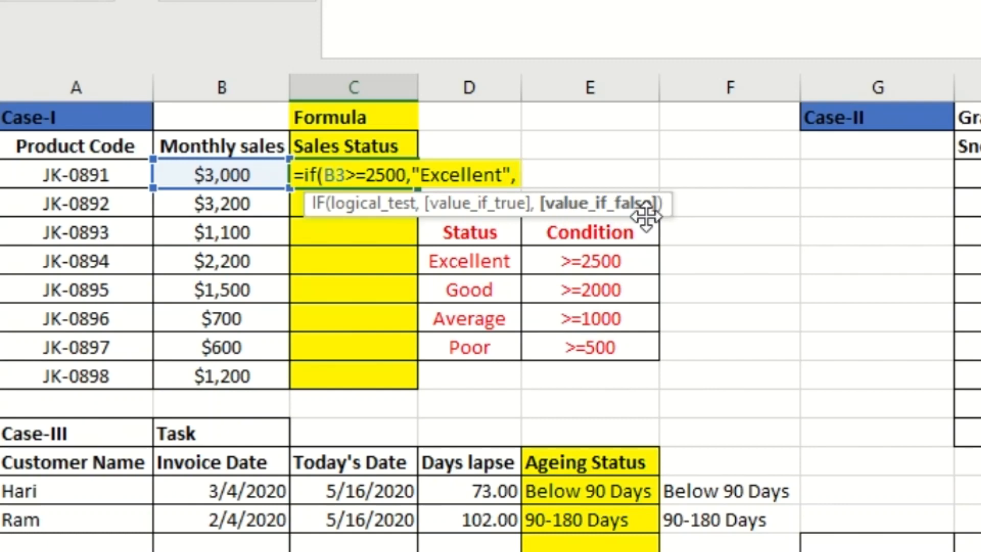
key(Escape)
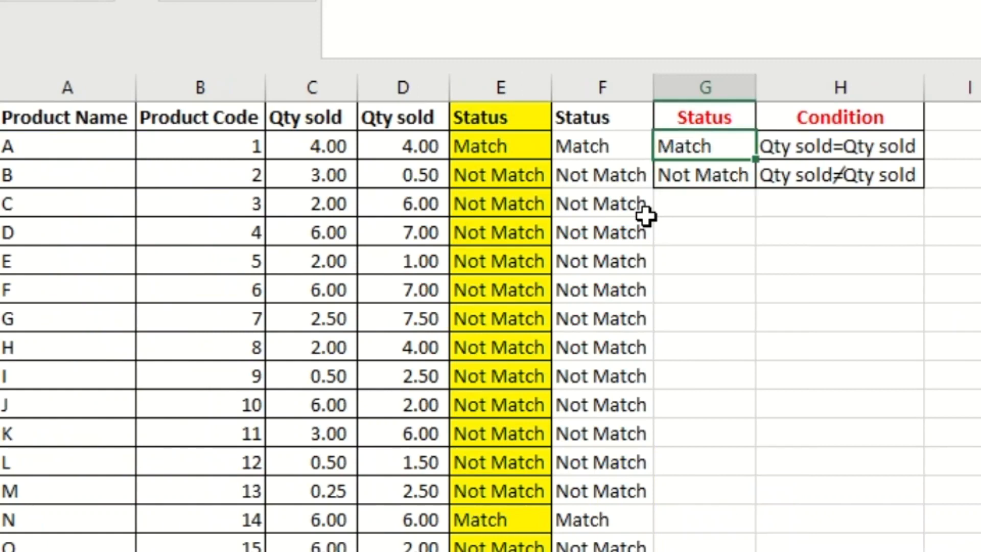
Compare the Match and Not Match status list on the quantity sheet with the four sales statuses in column D of the Case-I sheet.
key(shift+Down)
key(shift+Up)
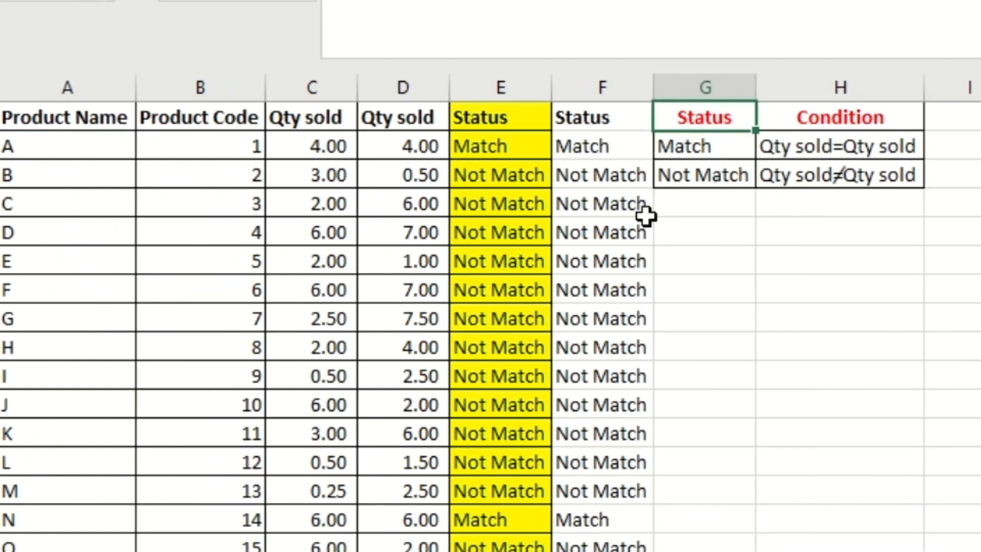
key(Down)
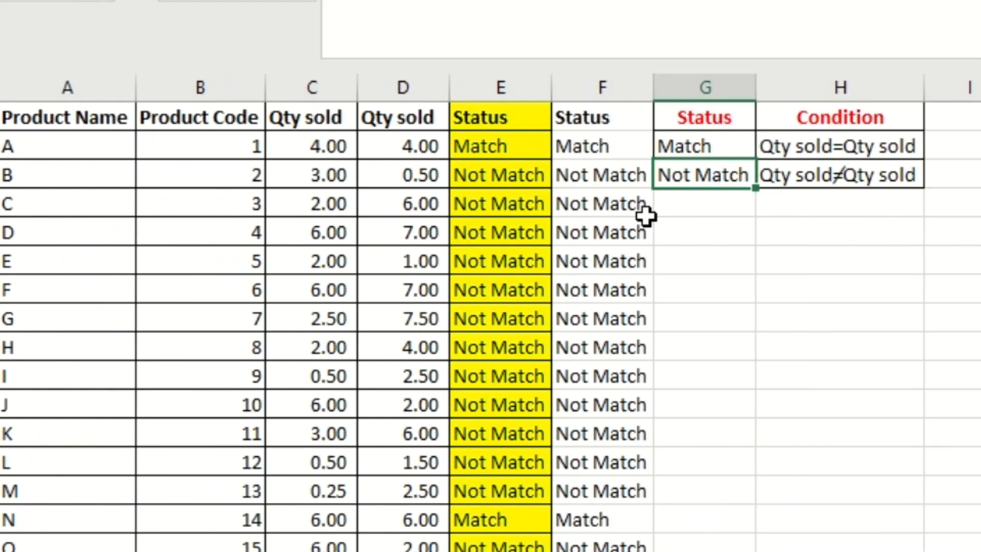
key(Up)
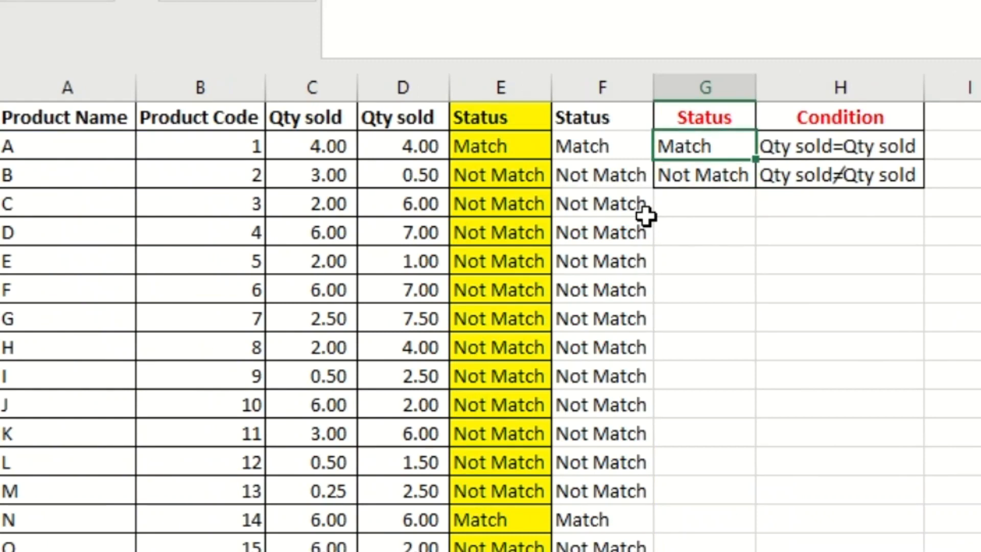
key(ctrl+Page_Down)
key(Down)
key(Down)
key(Down)
key(Right)
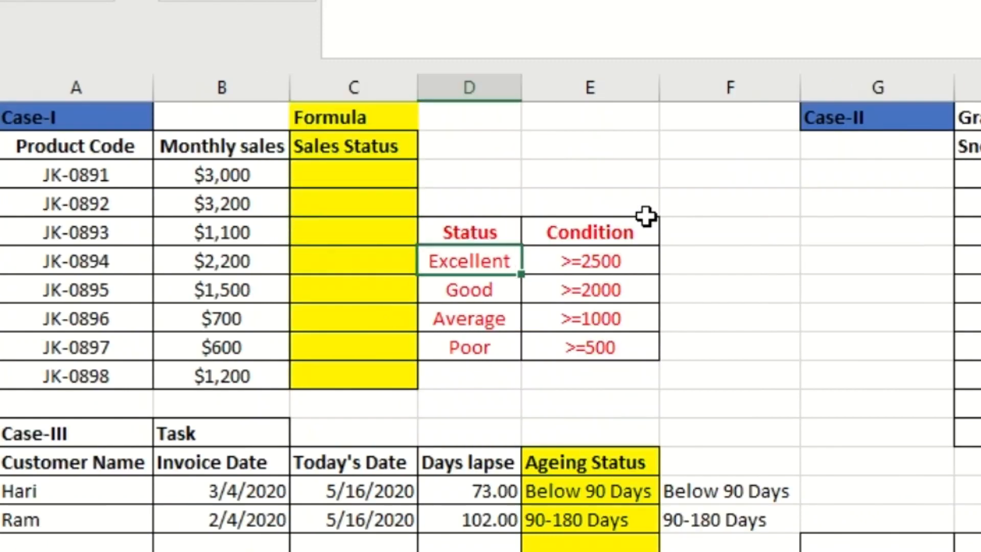
key(Down)
key(Down)
key(Down)
Begin an IF formula in C3 that tests B3>=2500 and returns "Excellent" when true.
key(Up)
key(Up)
key(Up)
key(Up)
key(Up)
key(Up)
key(Up)
key(Left)
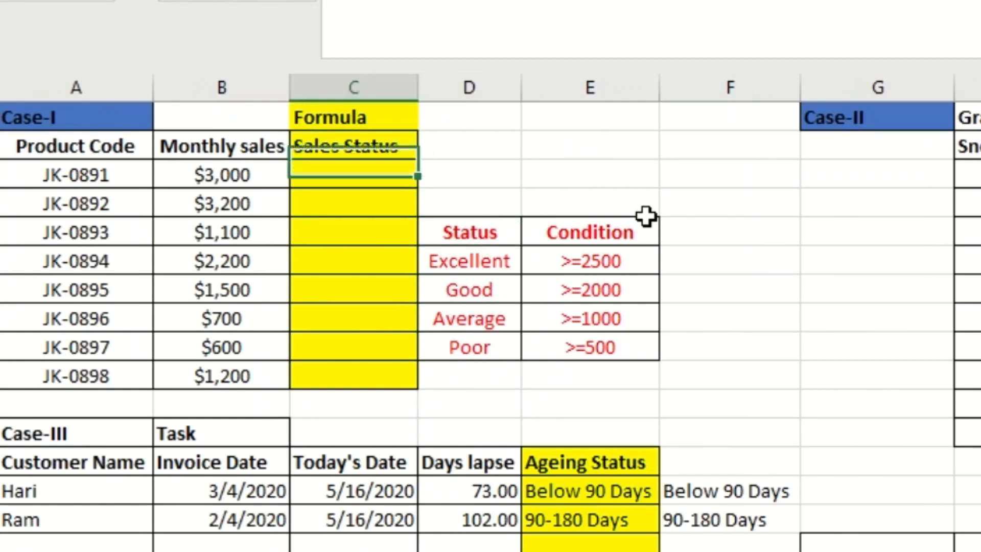
key(Down)
text(=)
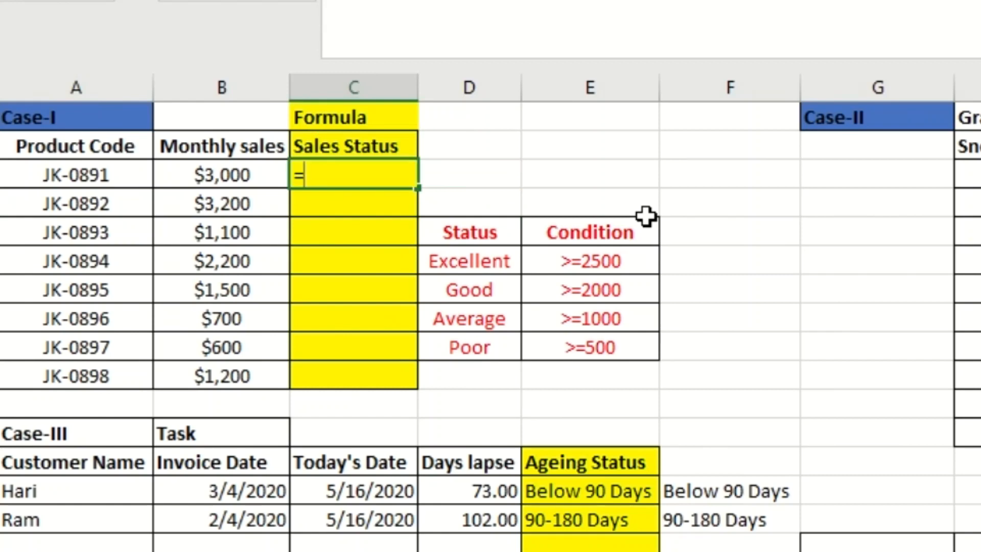
text(if()
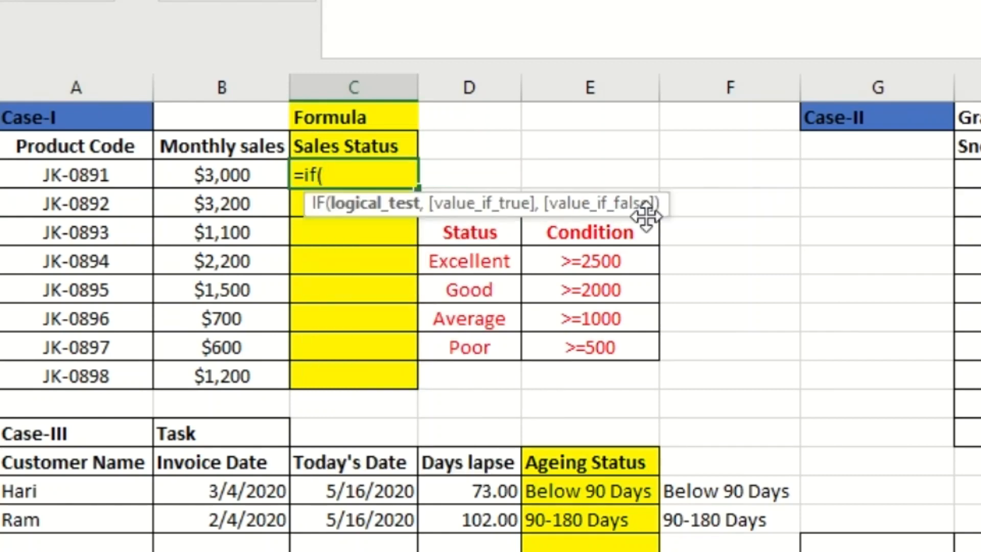
click(241, 175)
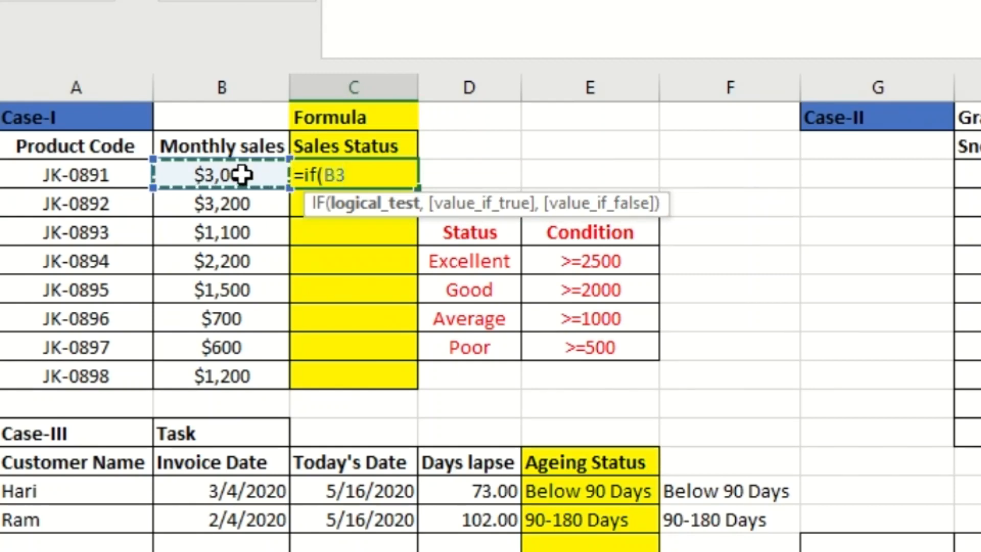
text(>=2500)
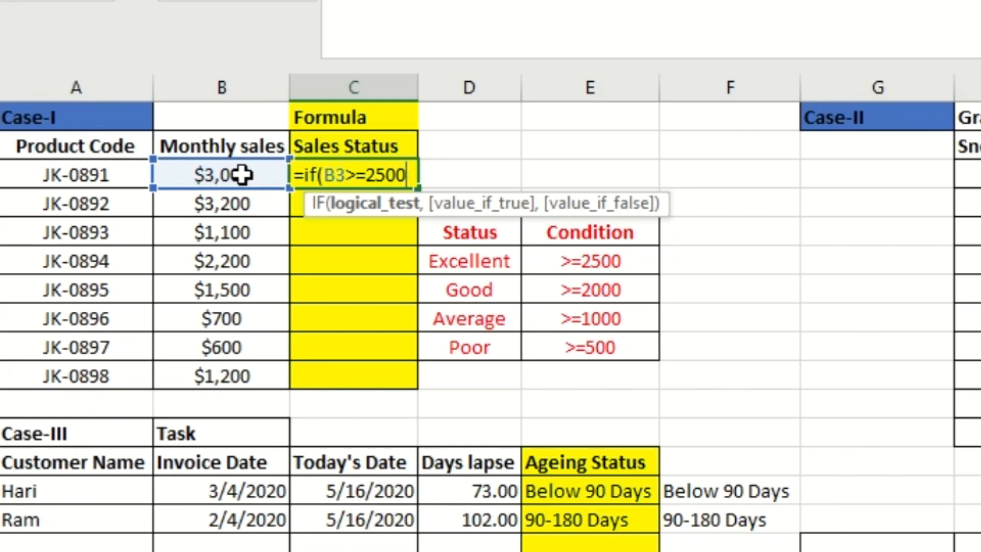
text(,)
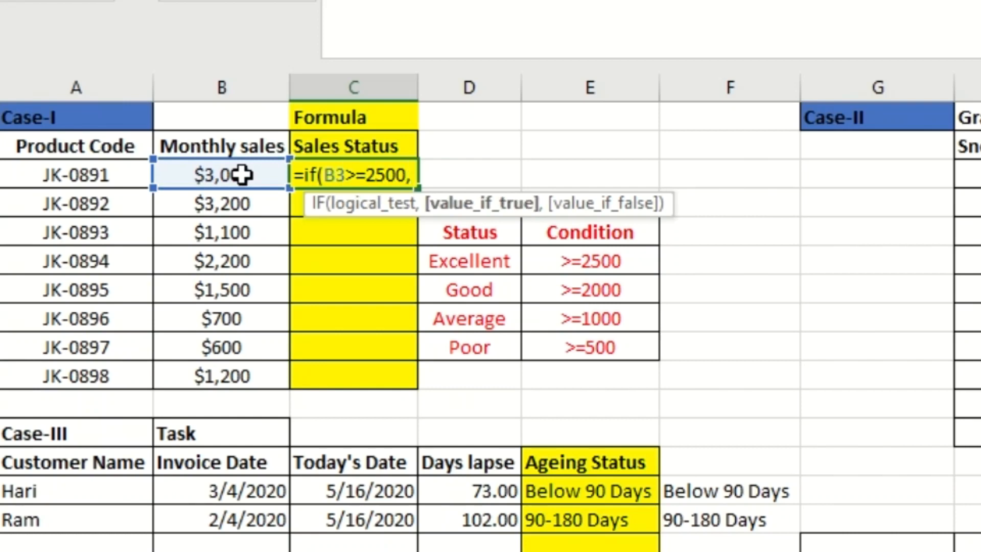
text("Exce)
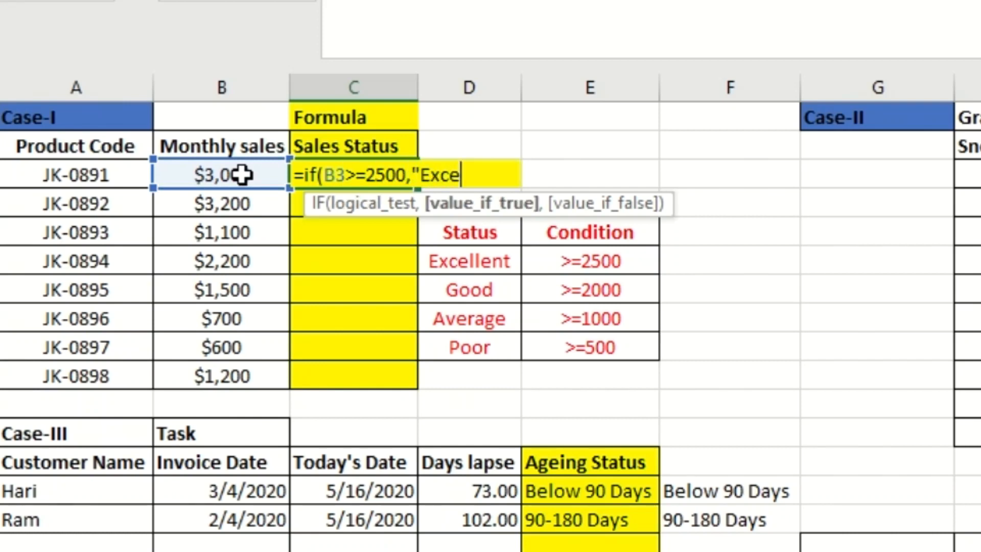
text(llent")
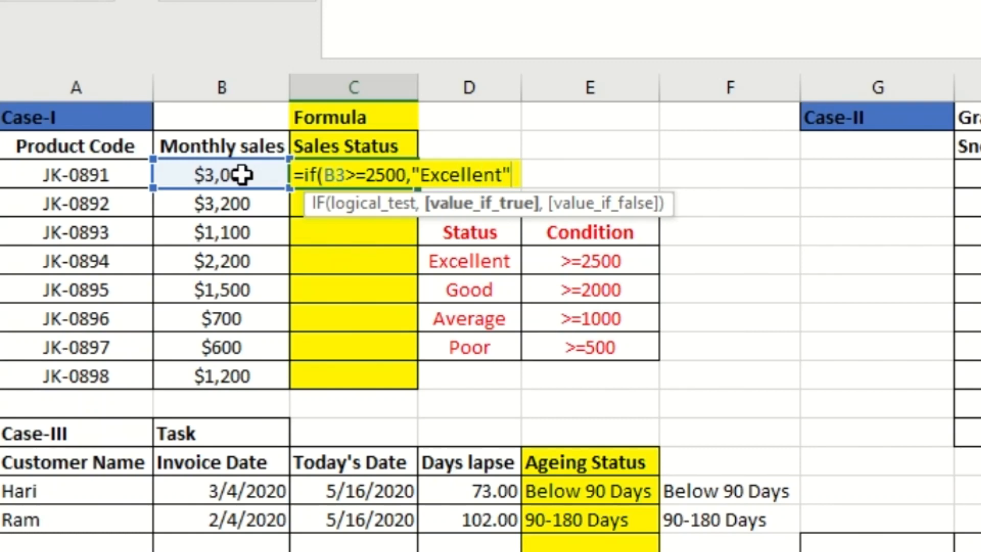
text(,)
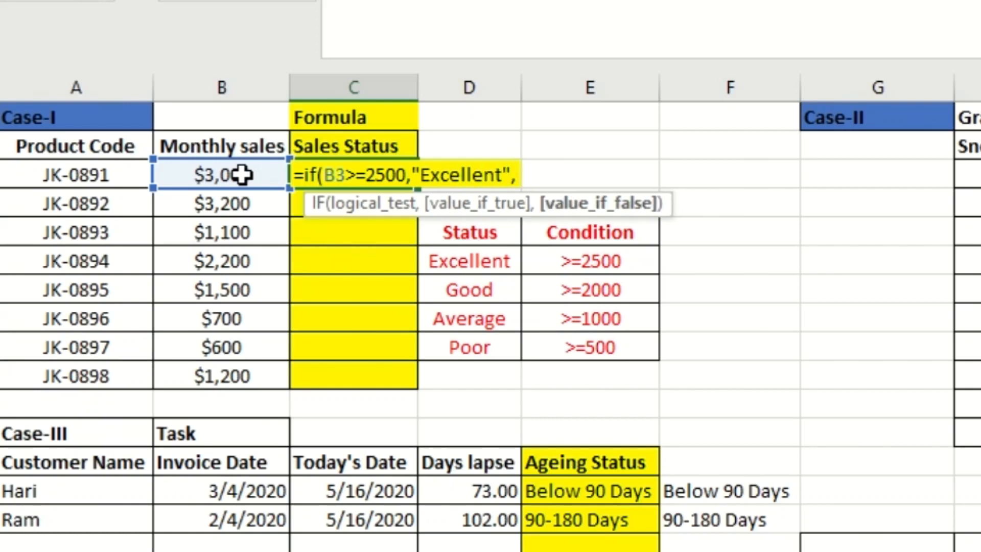
Nest a second IF as the false value of the C3 formula, testing B3>=2000 and returning "Good".
text(If()
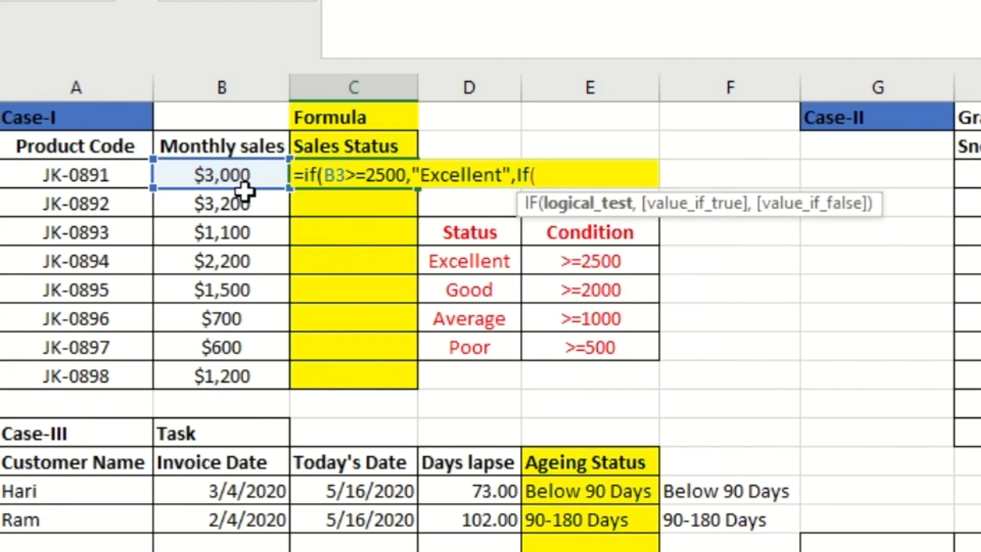
click(225, 175)
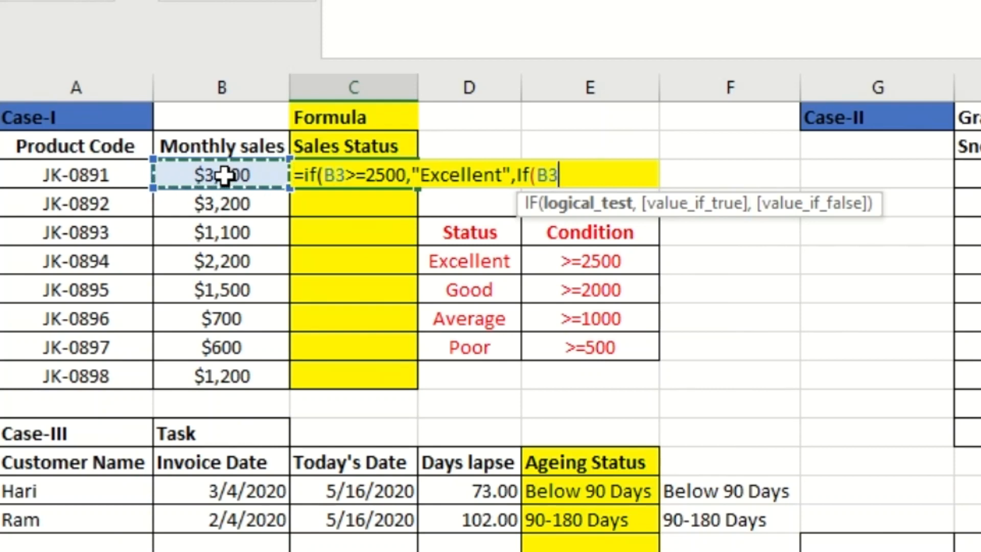
text(>=)
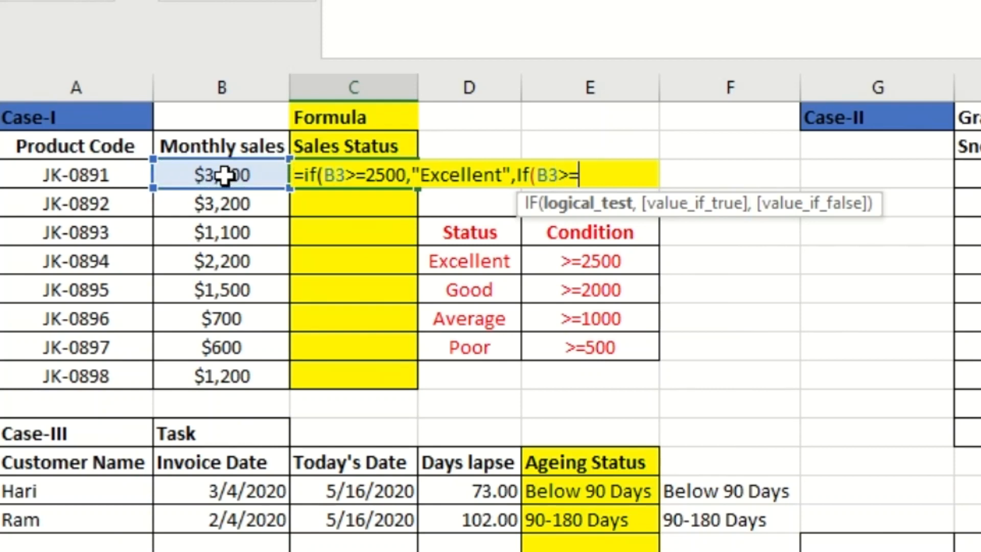
text(2000)
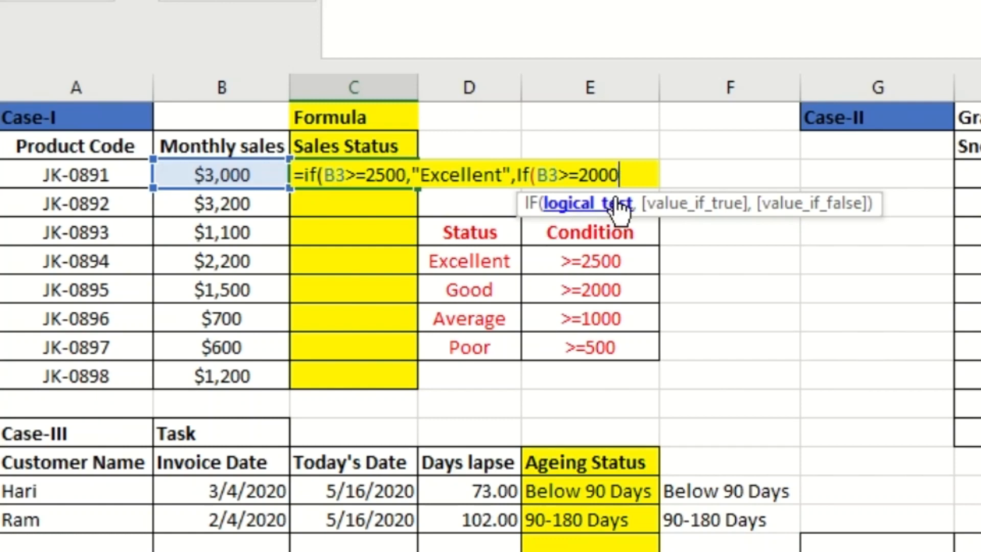
text(,)
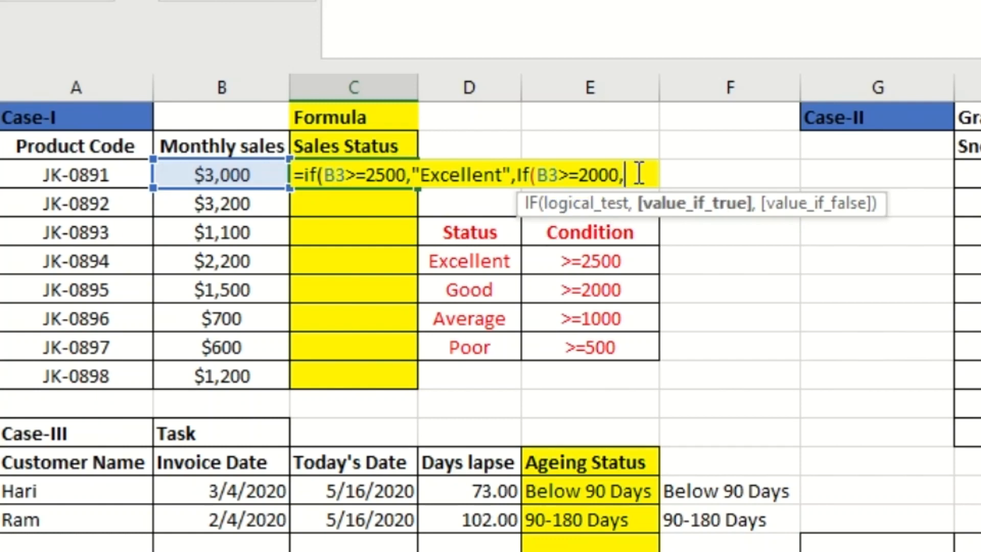
text("Good")
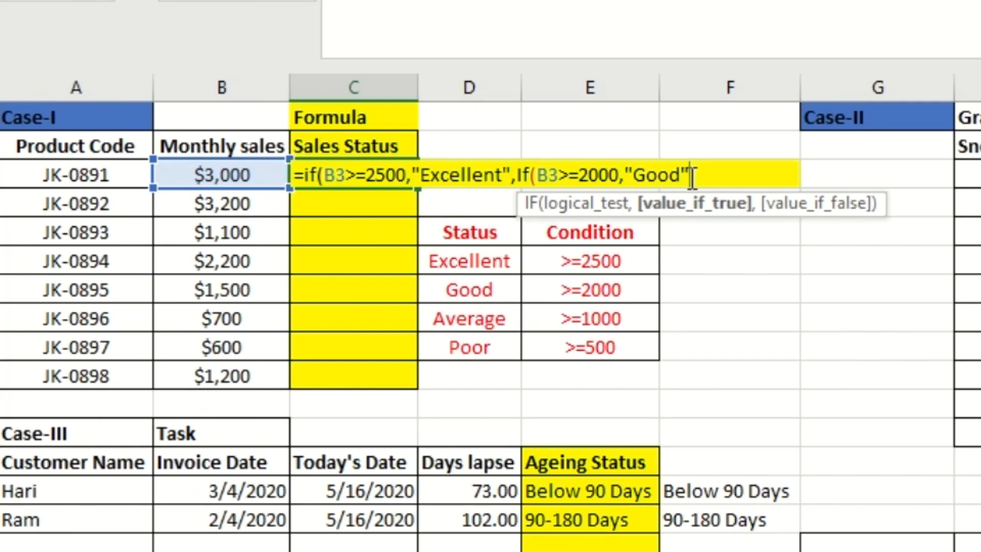
text(,)
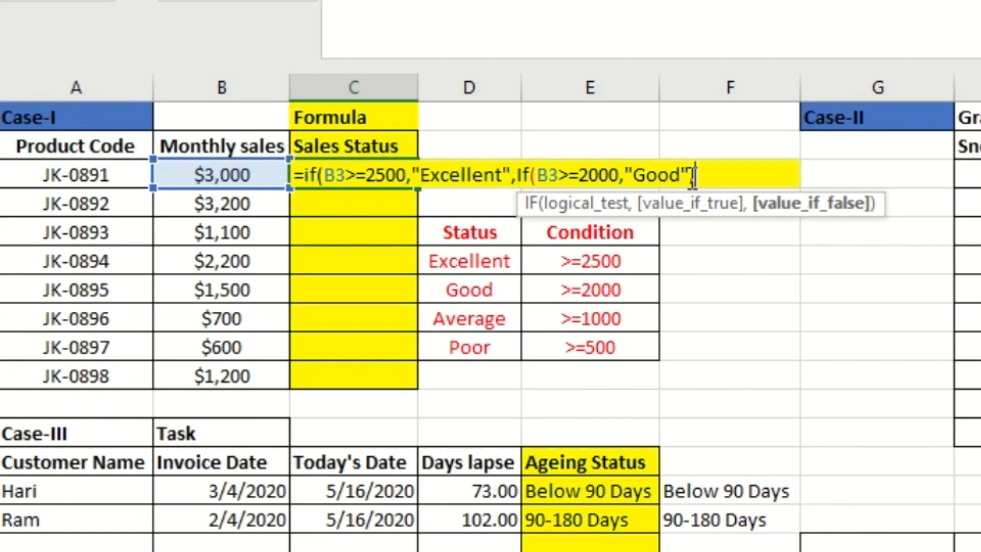
Nest a third IF as the false value of the C3 formula, testing B3>=1000 and returning "Average".
text(if()
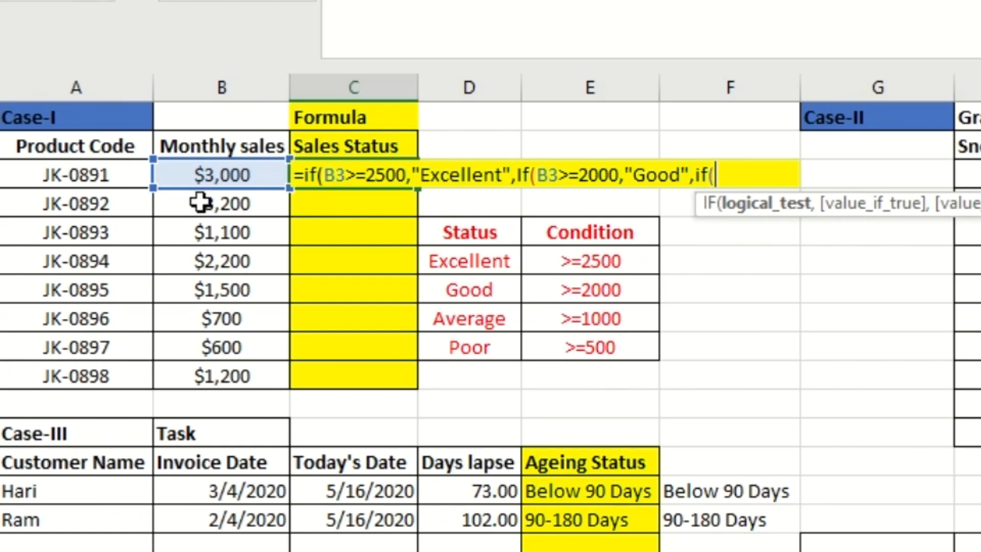
click(189, 175)
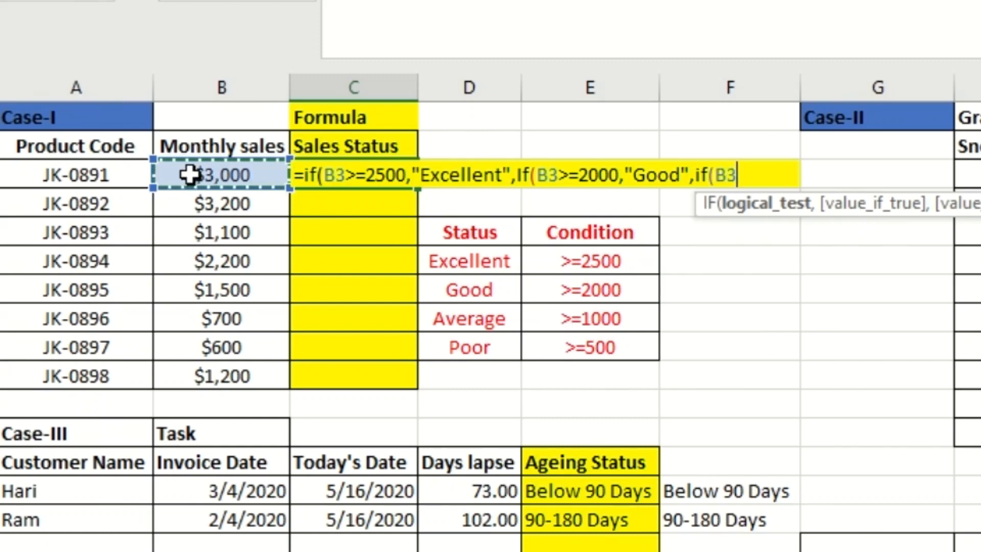
text(>=1000,)
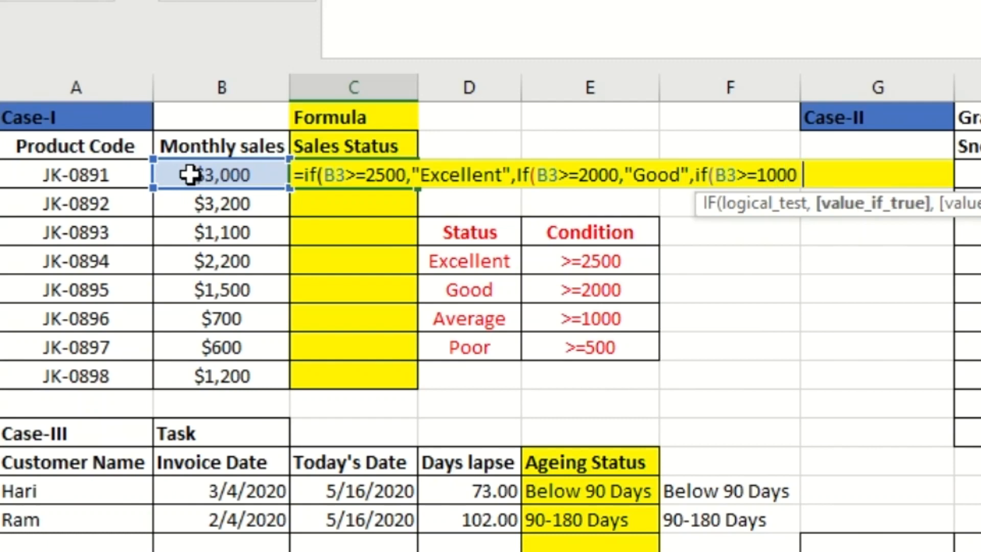
text(")
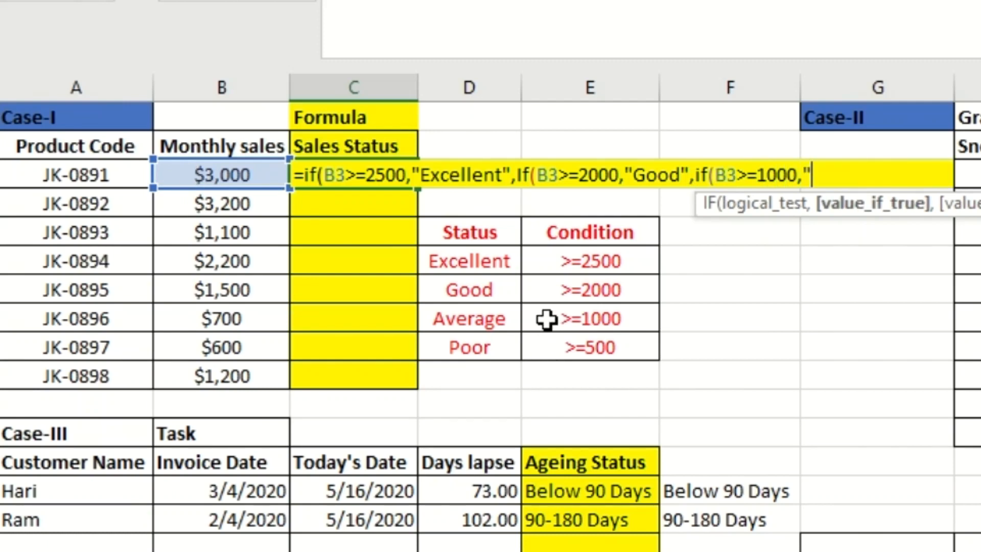
text(Aveg)
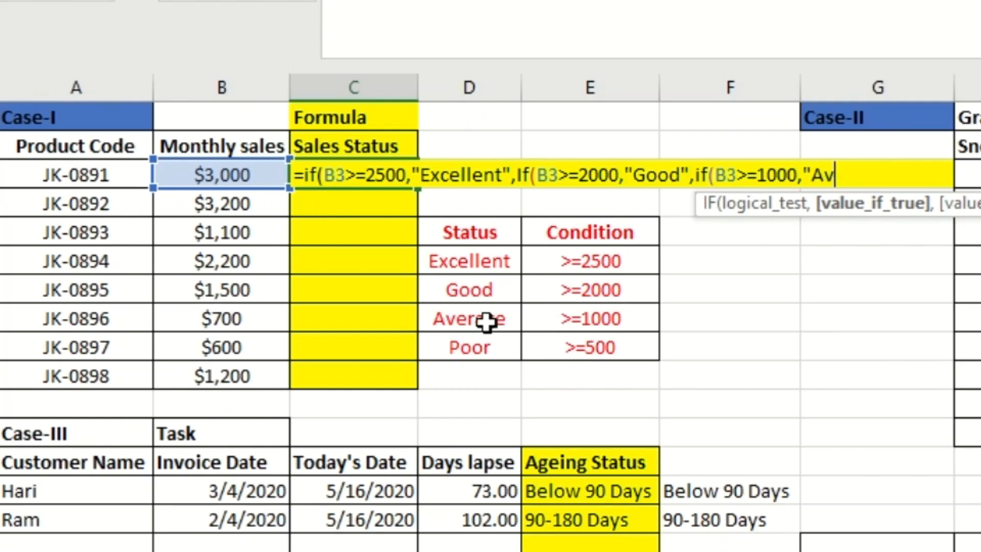
key(BackSpace)
key(BackSpace)
text(rage")
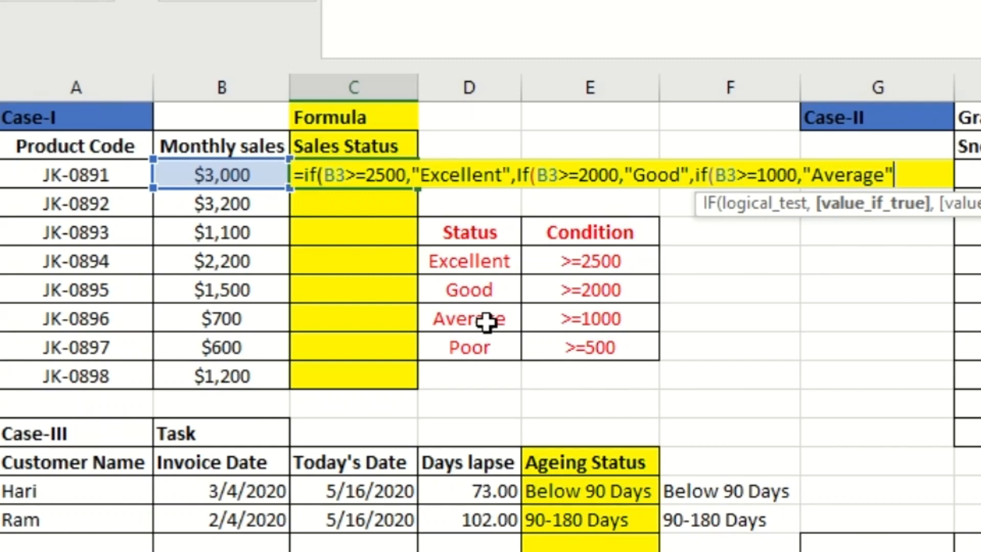
text(,)
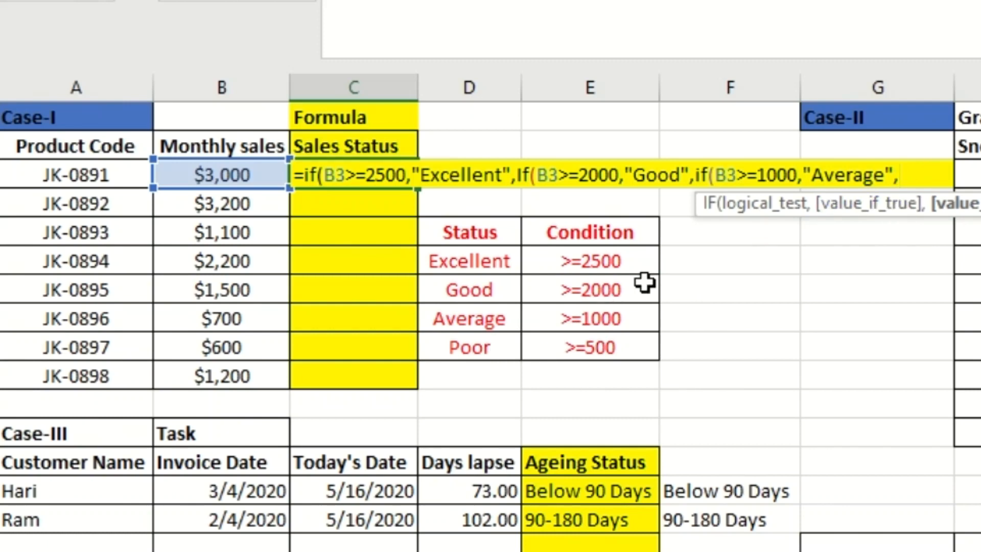
Add "Poor" as the final false value, close all three IFs and enter the formula in C3.
text("P)
text(oor)
text(")
text(")
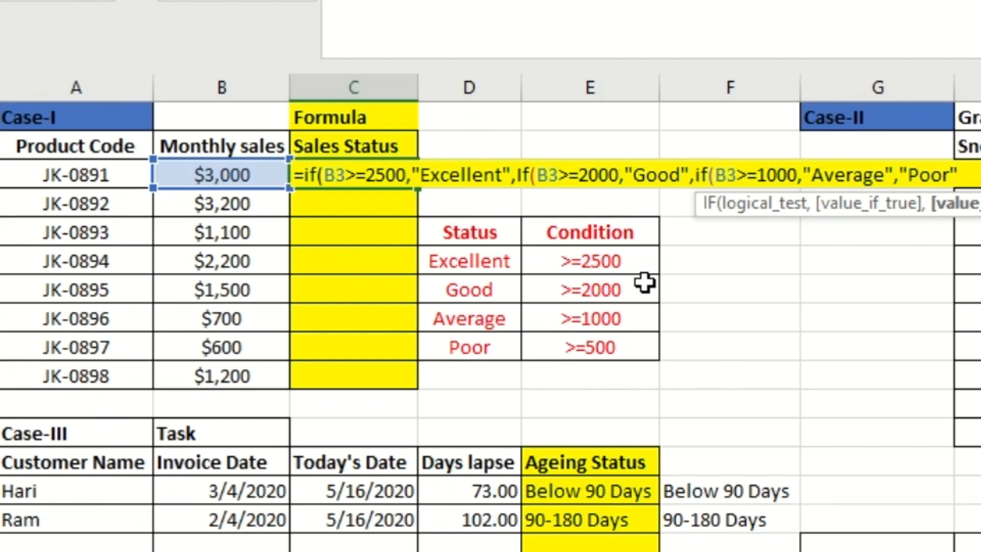
text())))
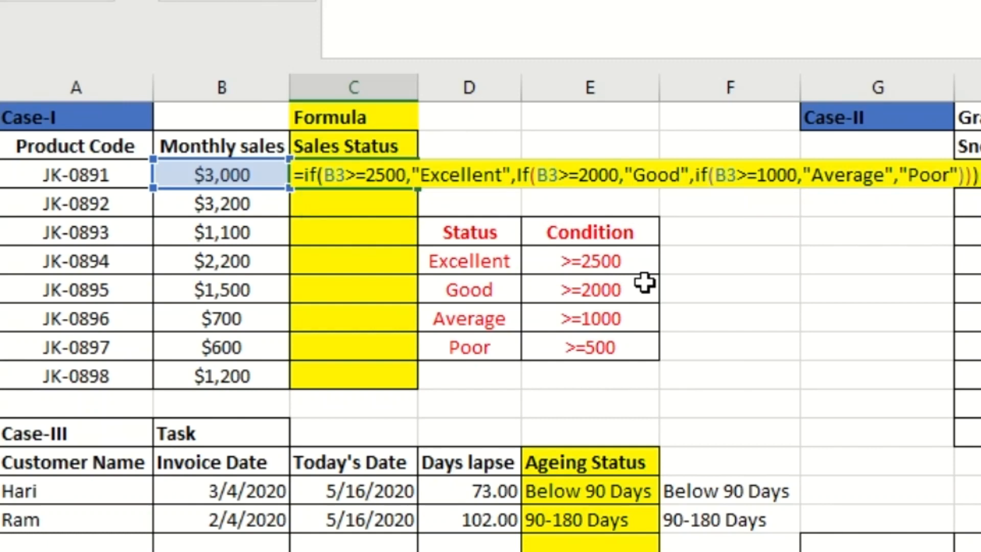
key(Return)
Fill the nested IF formula from C3 down through C10.
key(Left)
key(ctrl+Down)
key(Right)
key(ctrl+shift+Up)
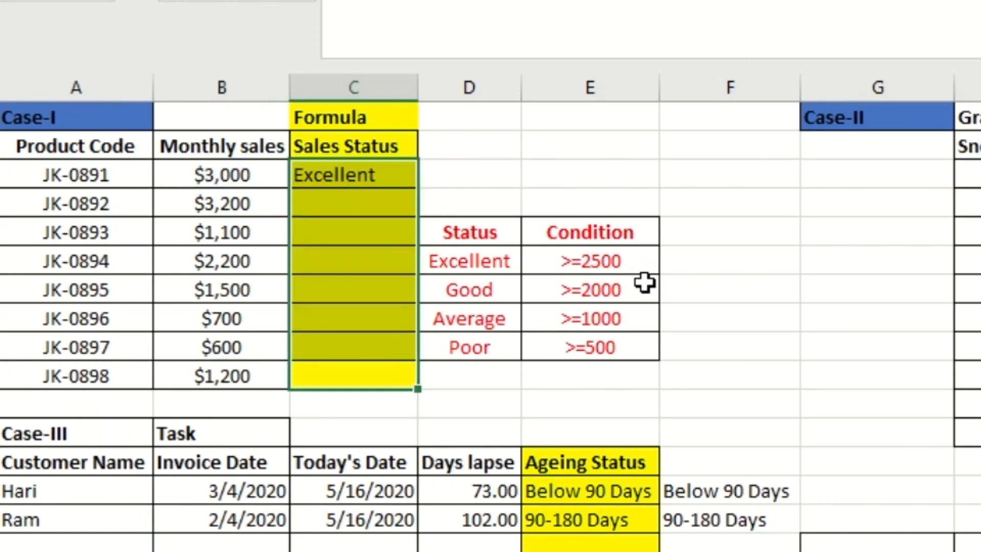
key(ctrl+d)
Review the filled Sales Status results in column C for each product.
key(Down)
key(Down)
key(Up)
key(Up)
key(Up)
key(Up)
key(Up)
key(Up)
key(Up)
key(Up)
key(Up)
key(Up)
key(Down)
key(Down)
key(Down)
key(Down)
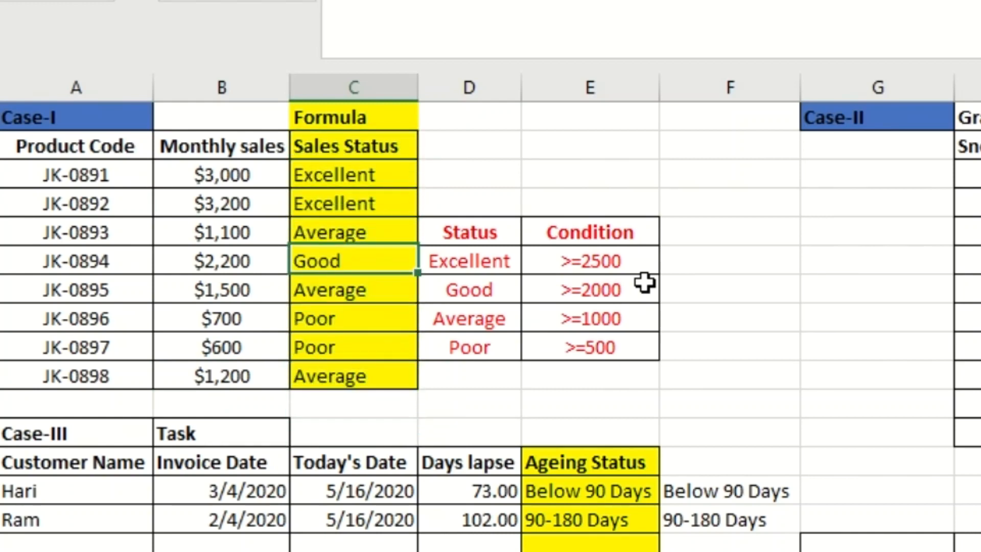
Check the Status and Condition table in D5:E9 against the monthly sales and their assigned statuses.
click(644, 282)
key(Up)
key(Up)
key(shift+Down)
key(shift+Down)
key(shift+Down)
key(shift+Down)
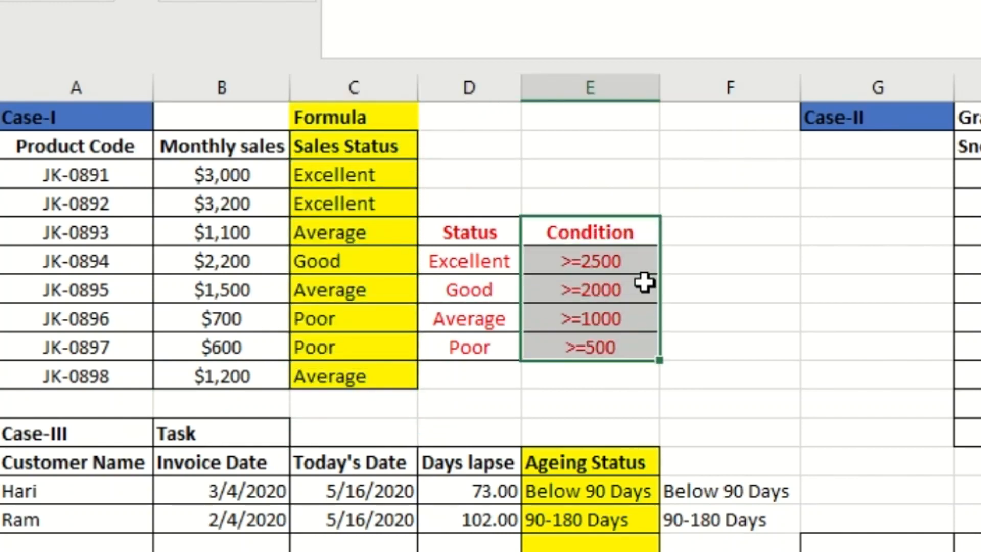
key(shift+Left)
key(Left)
key(Left)
key(Left)
key(Up)
key(Up)
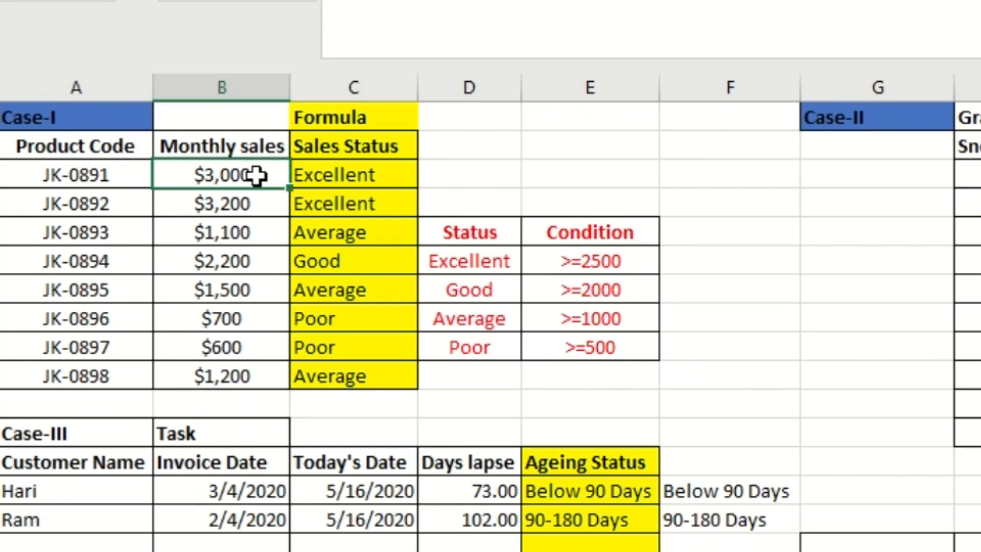
drag(637, 263, 498, 259)
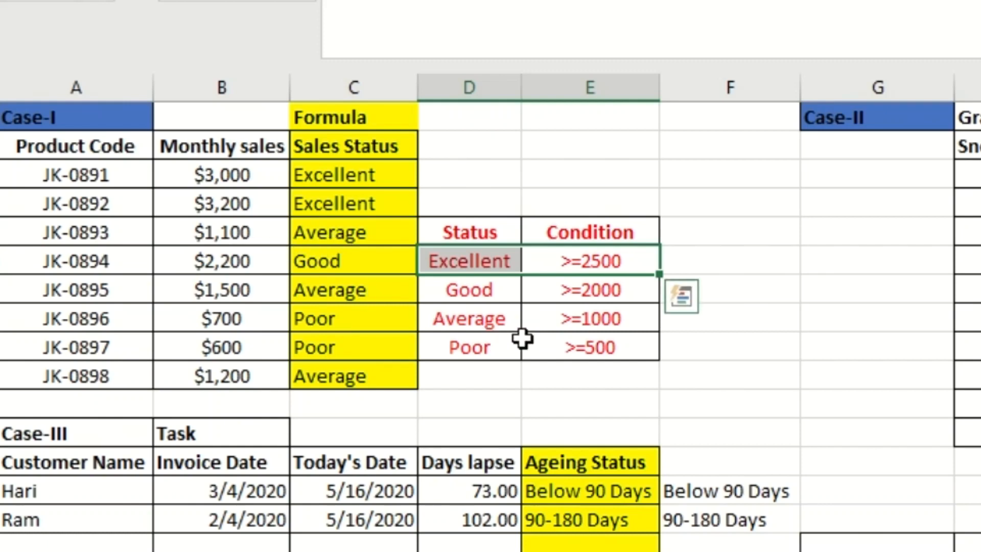
click(632, 319)
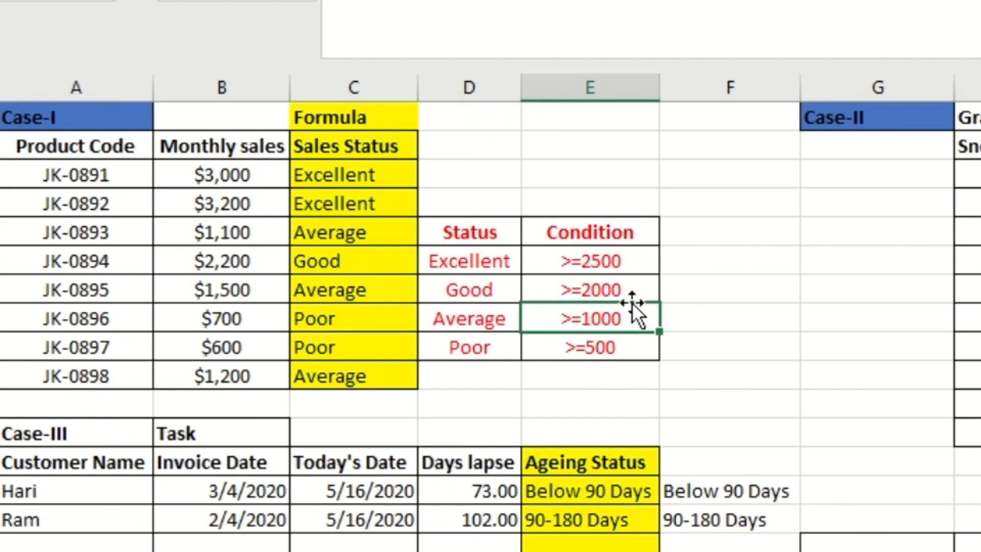
click(304, 231)
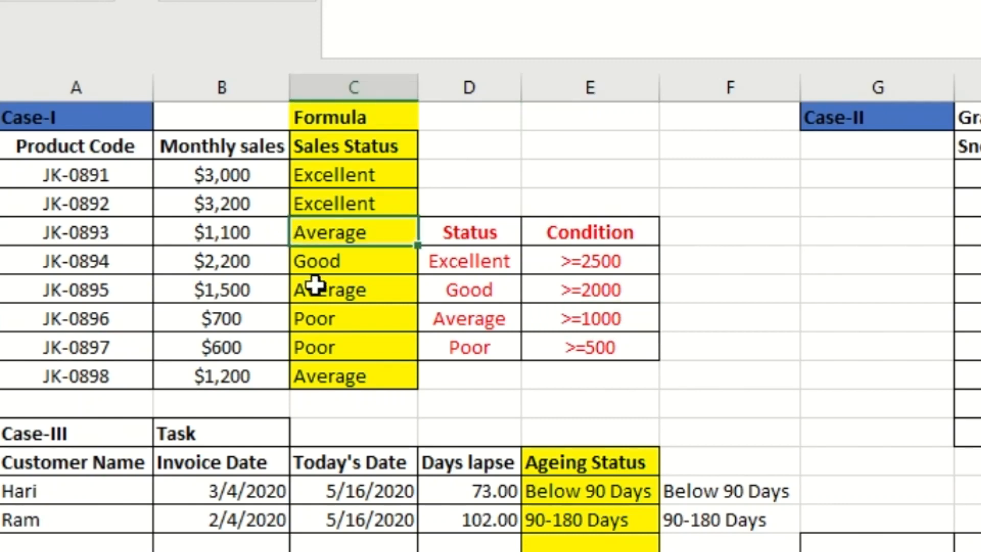
click(314, 321)
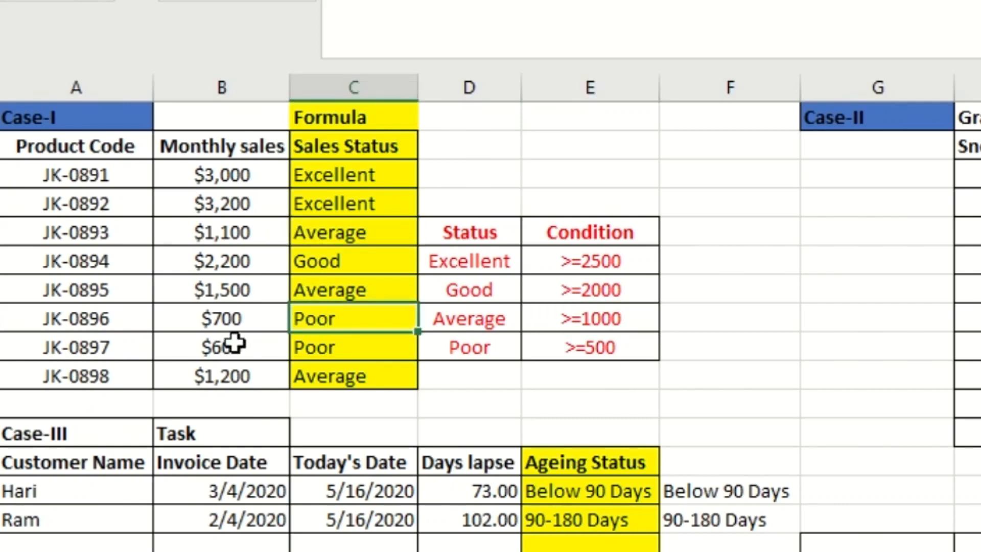
click(230, 322)
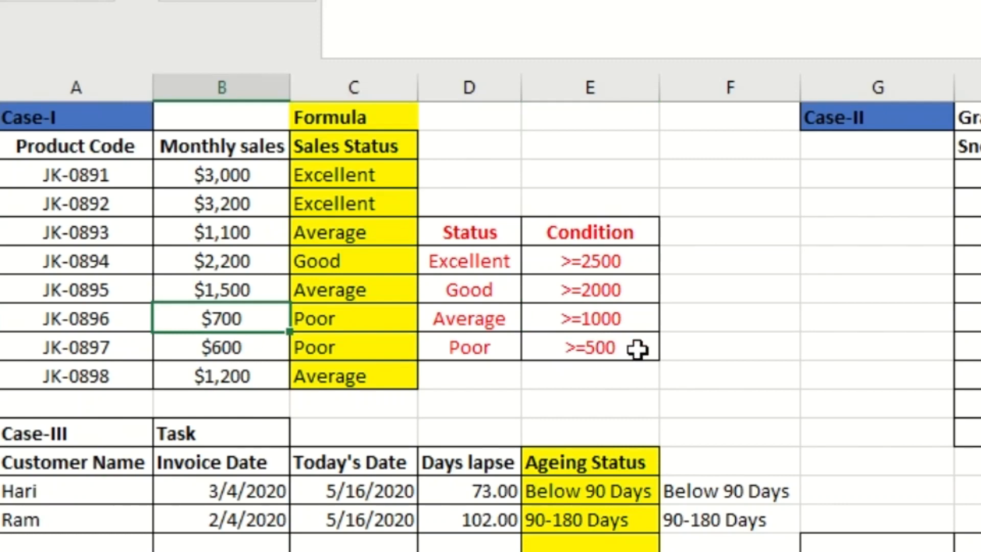
drag(636, 349, 511, 339)
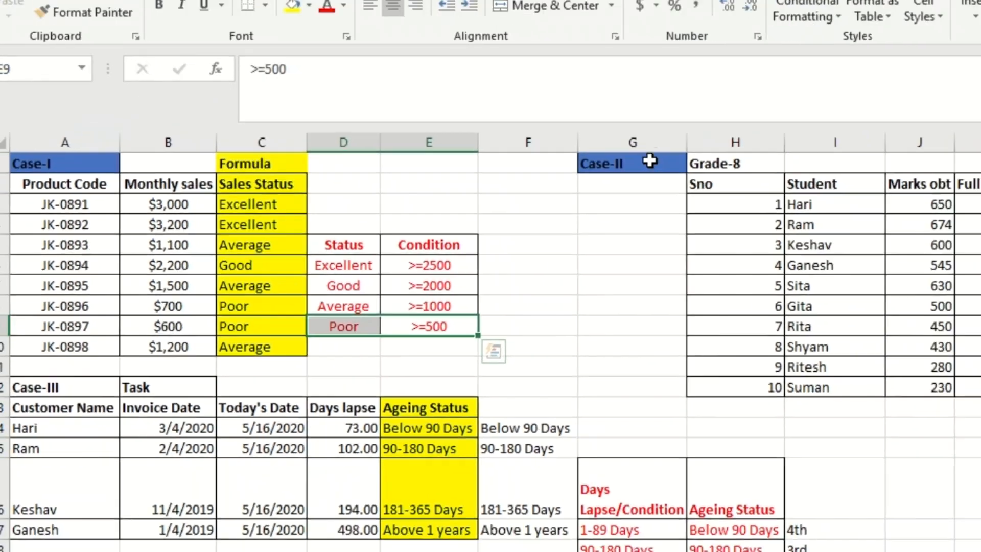
Clear the existing Division results from M3:M12 in the Case-II table.
click(900, 115)
key(Right)
key(Right)
key(Right)
key(Right)
key(Right)
key(Right)
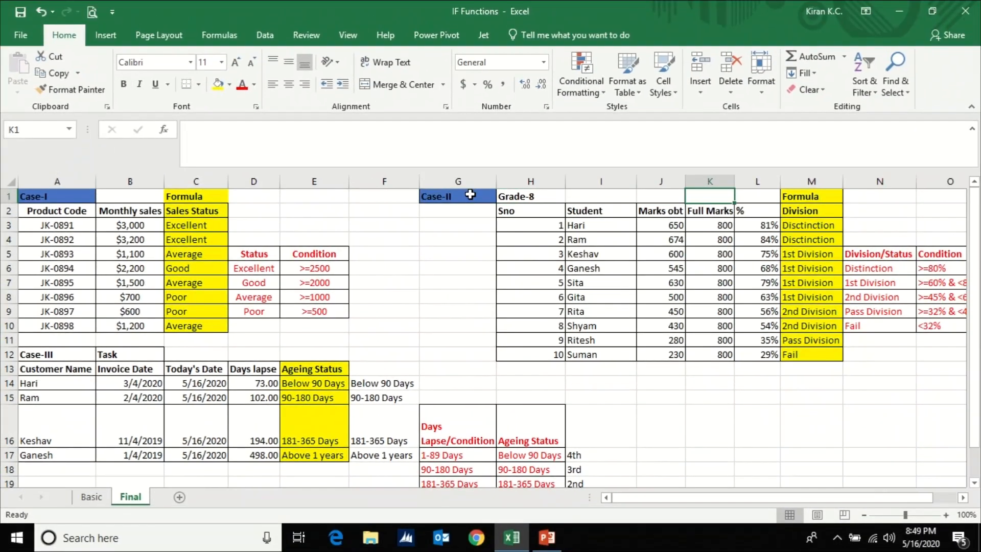
key(Down)
key(Down)
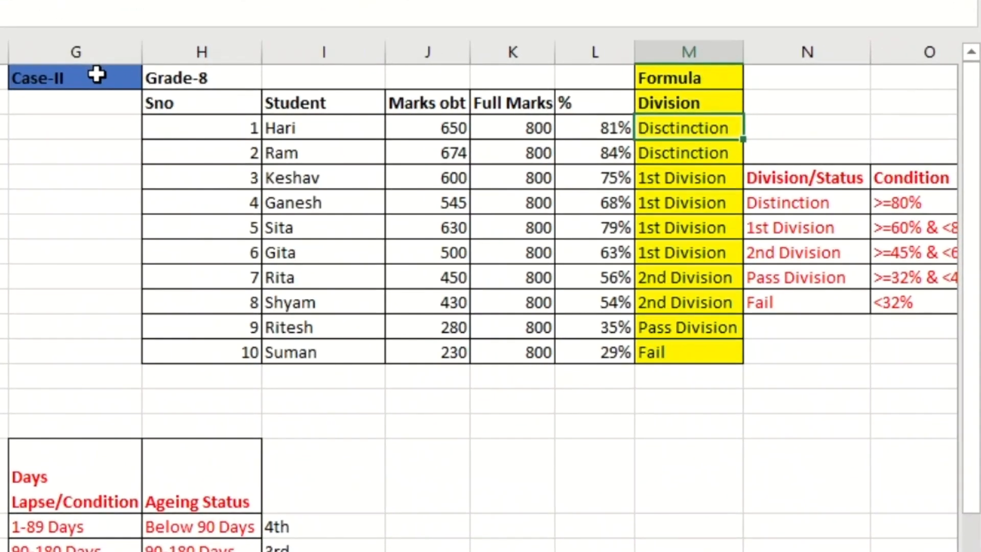
key(shift+Down)
key(shift+Down)
key(shift+Down)
key(shift+Down)
key(shift+Down)
key(shift+Down)
key(shift+Down)
key(shift+Down)
key(shift+Down)
key(Delete)
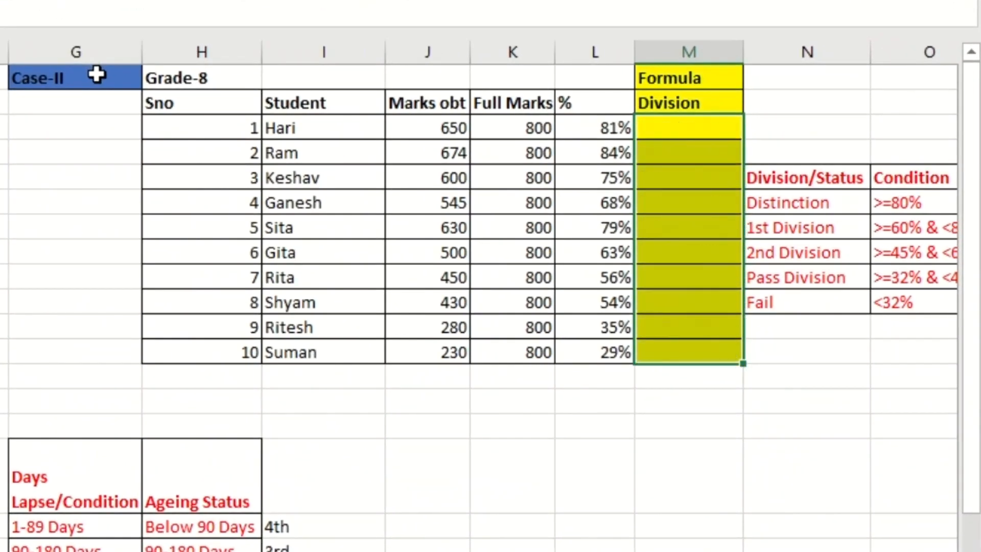
Examine the Case-II Grade-8 table's marks obtained, full marks and percentage columns.
key(Left)
key(Left)
key(Left)
key(Left)
key(Left)
key(Up)
key(Up)
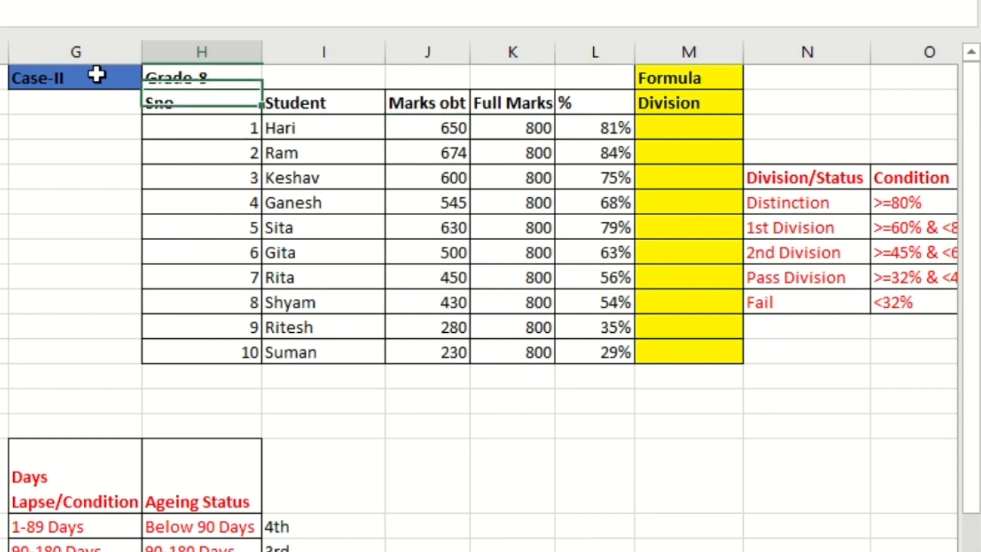
key(Right)
key(Right)
key(Right)
key(Down)
key(Down)
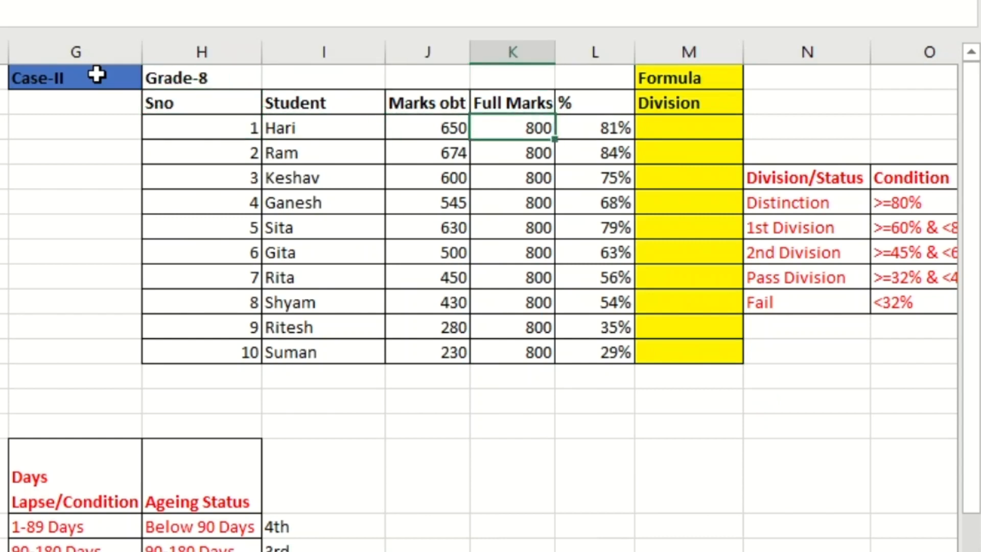
key(Left)
key(Up)
key(Down)
key(Right)
key(Right)
key(Right)
key(Left)
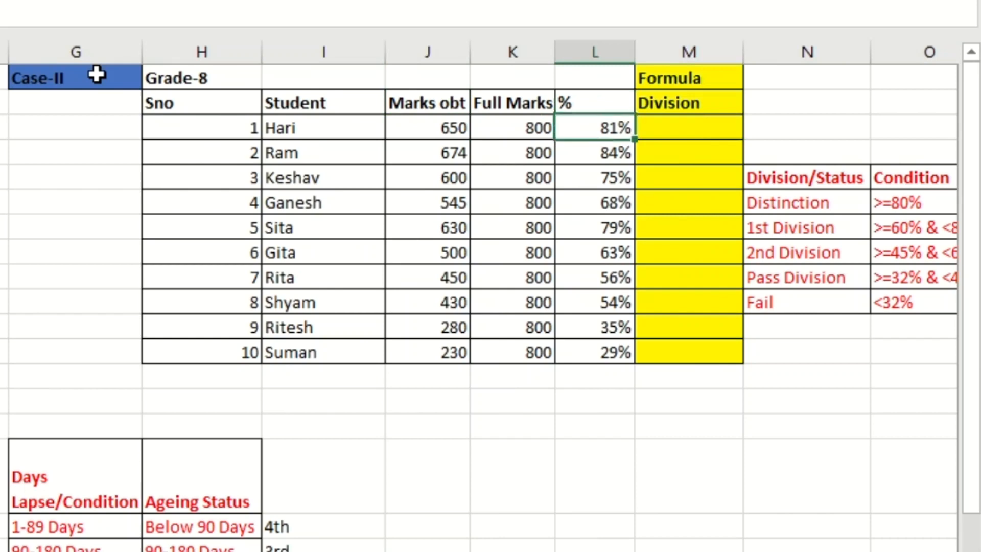
key(shift+Down)
key(shift+Down)
key(shift+Down)
key(shift+Down)
key(shift+Down)
key(shift+Down)
key(shift+Down)
key(shift+Down)
key(shift+Down)
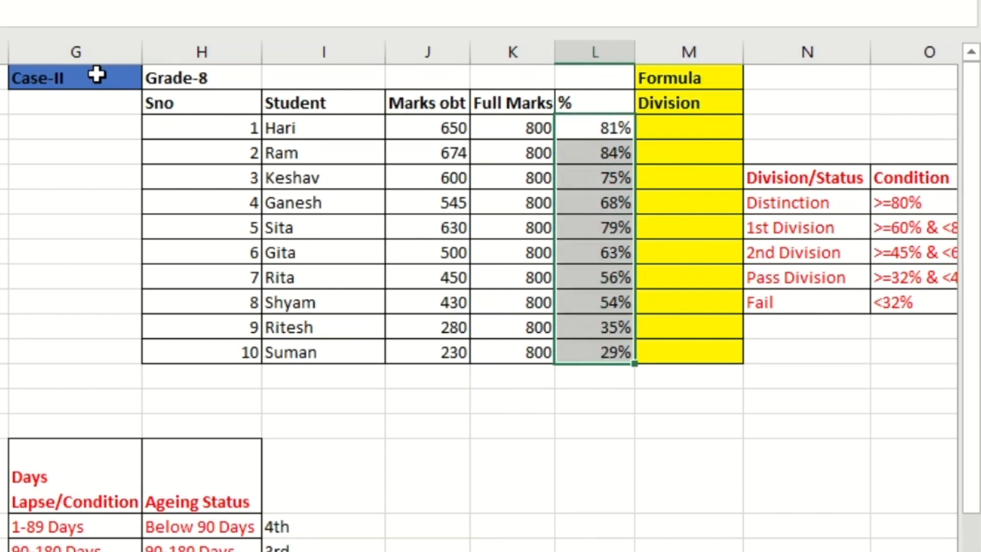
Check the Distinction row and its percentage condition in the Division/Status table beside the Grade-8 marks.
key(Right)
key(Right)
key(Right)
key(Down)
key(Down)
key(Down)
key(Left)
key(Up)
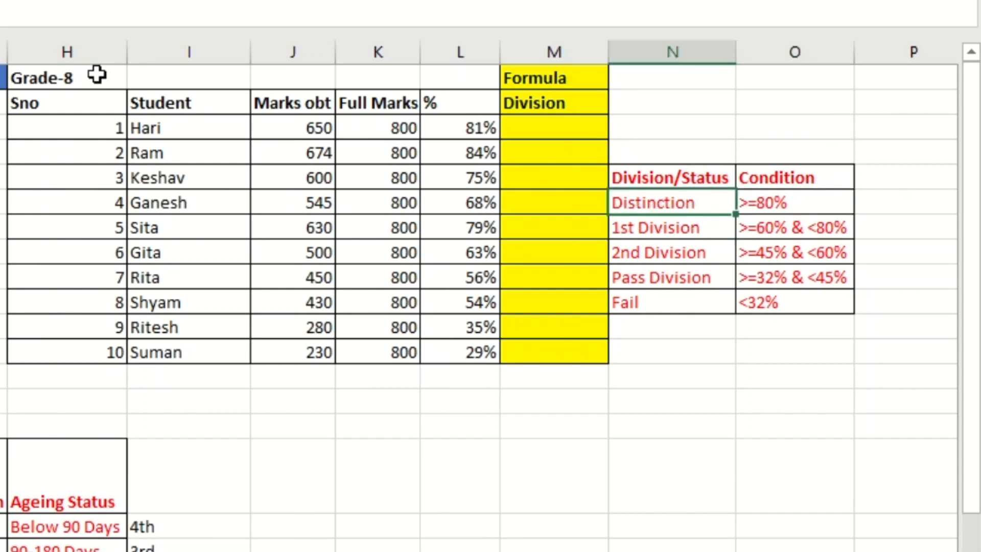
key(Right)
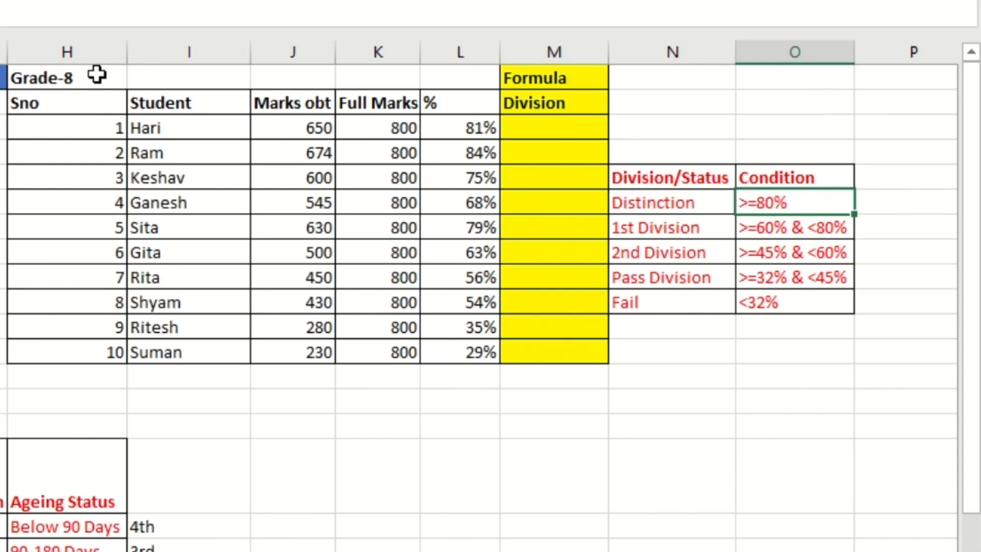
key(Left)
key(Left)
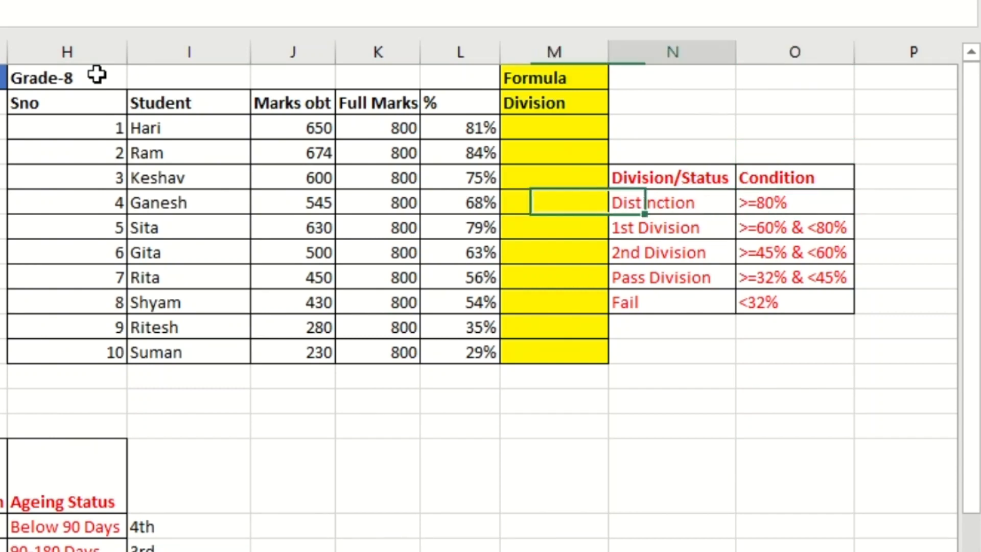
key(Right)
key(Right)
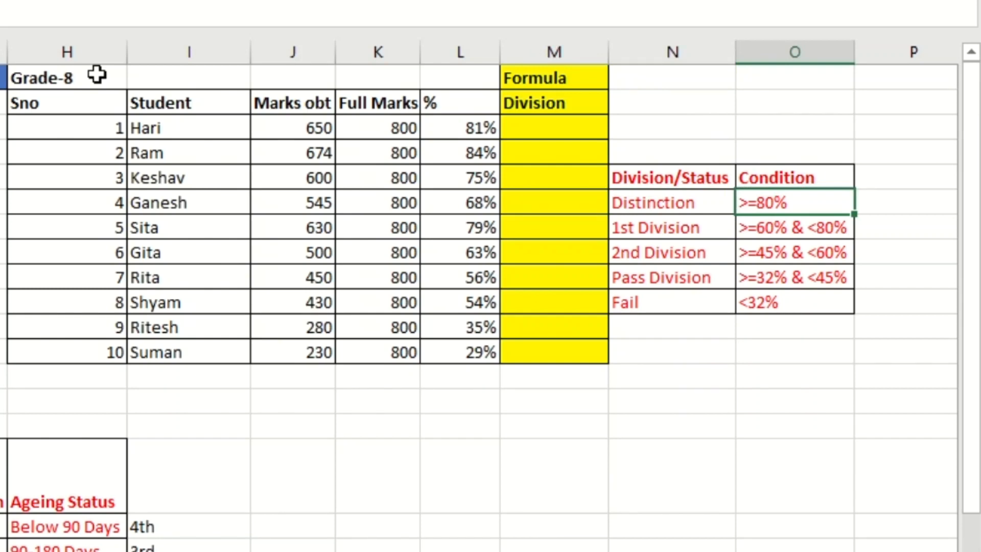
key(Left)
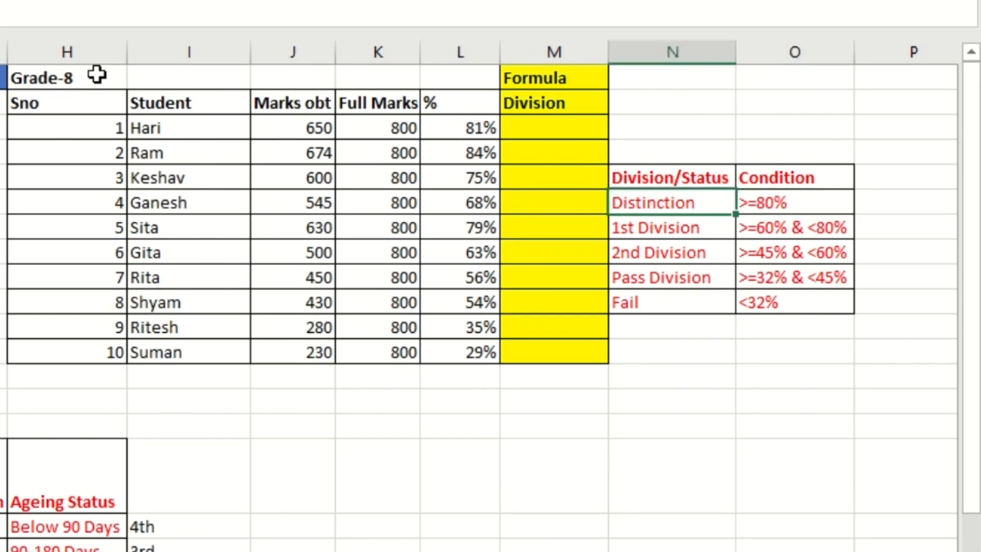
Examine the percentage conditions for 1st Division, 2nd Division, Pass Division and Fail in the Division/Status table.
key(Down)
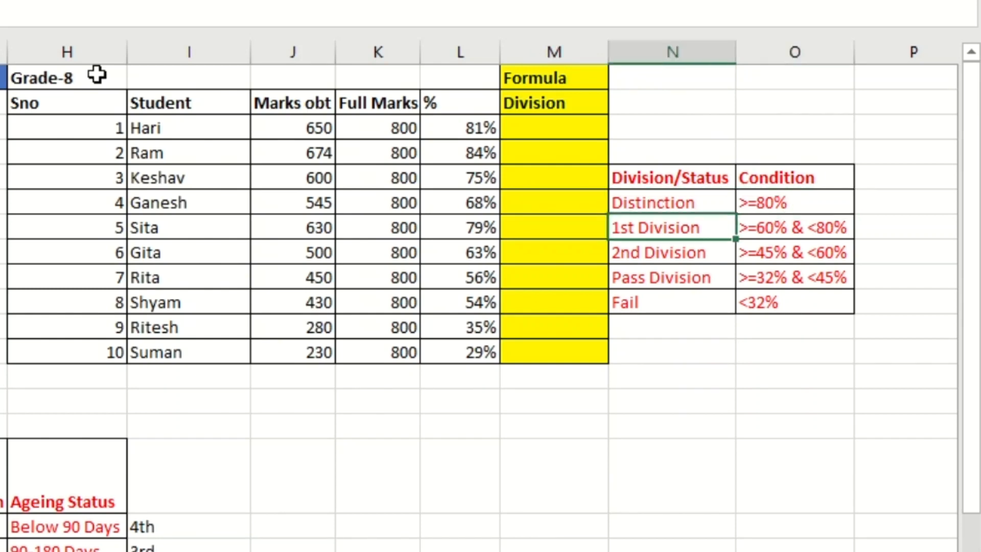
key(Right)
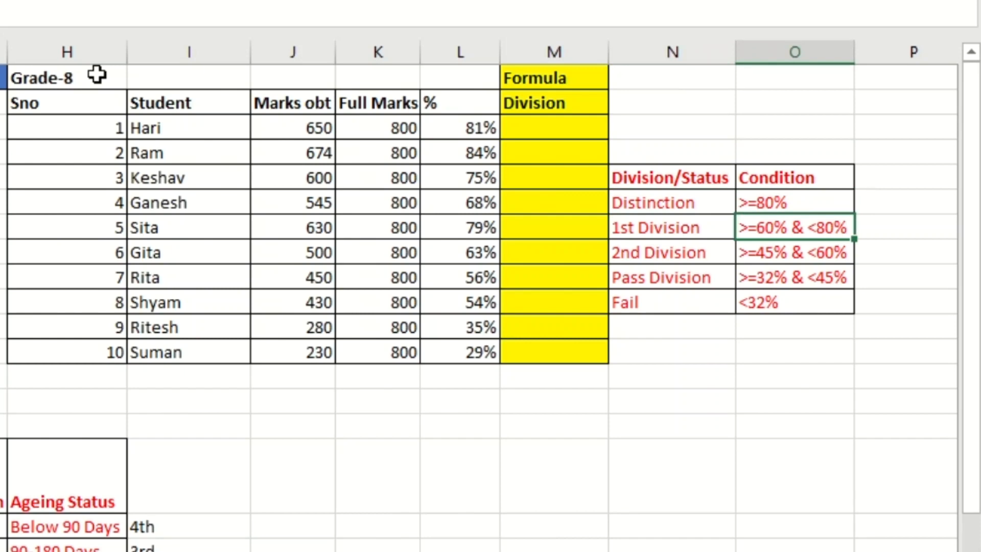
key(Left)
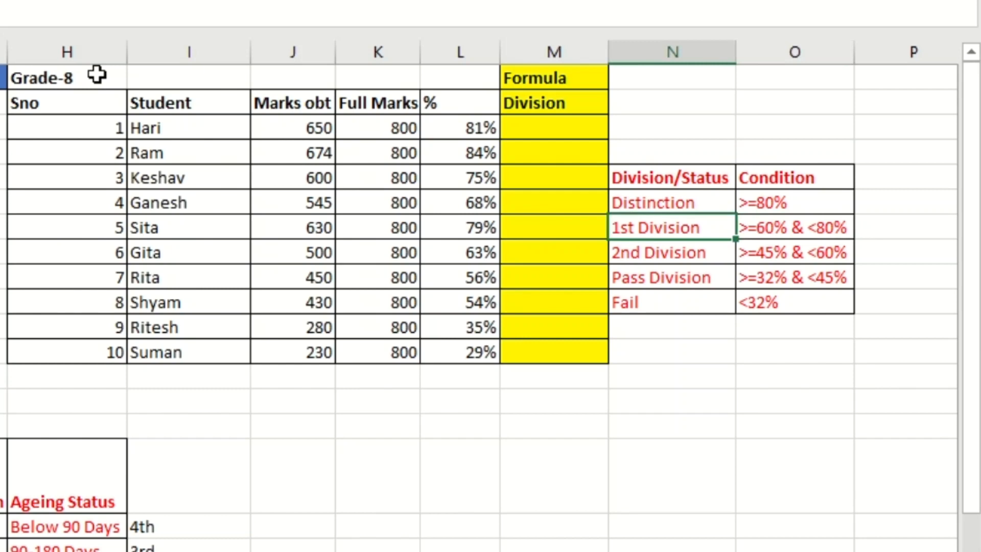
key(Down)
key(Right)
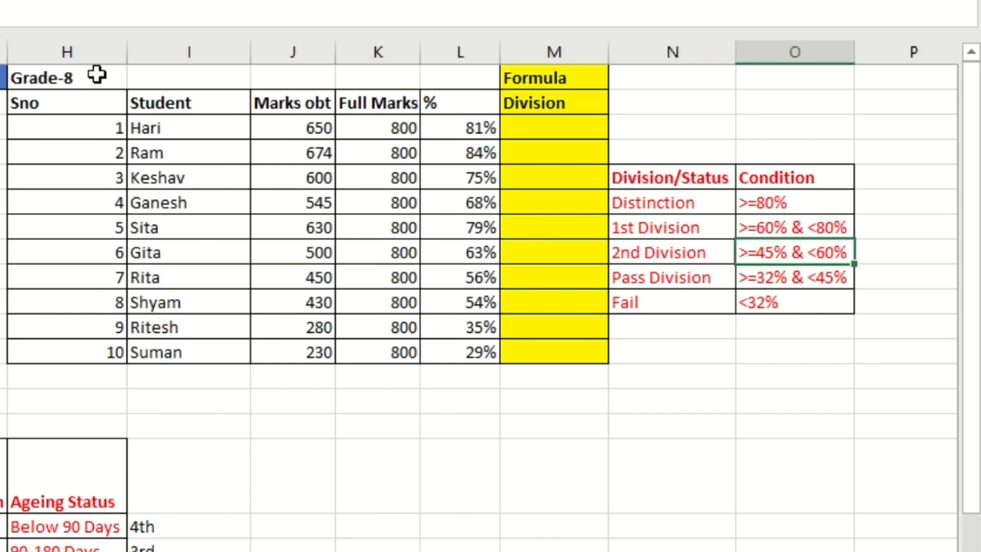
key(Left)
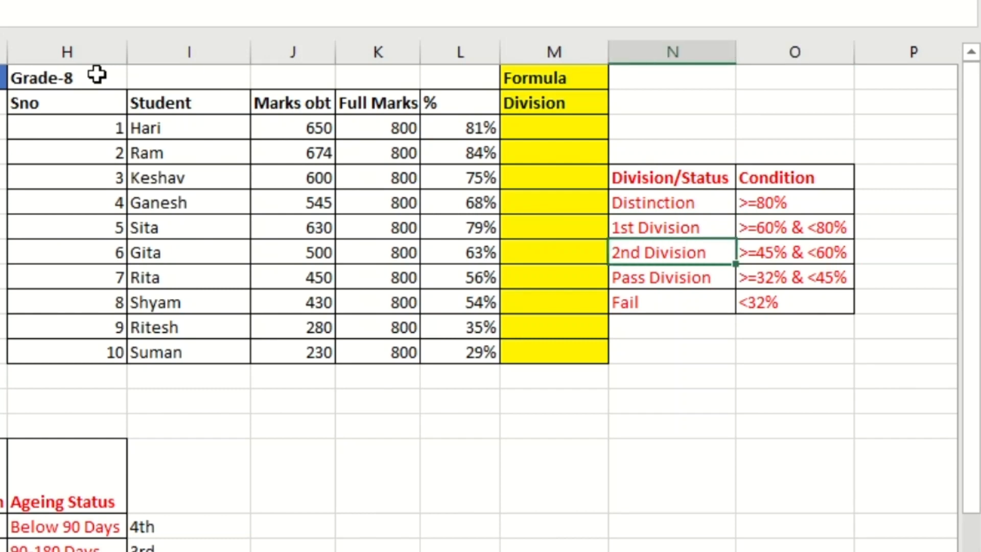
key(Down)
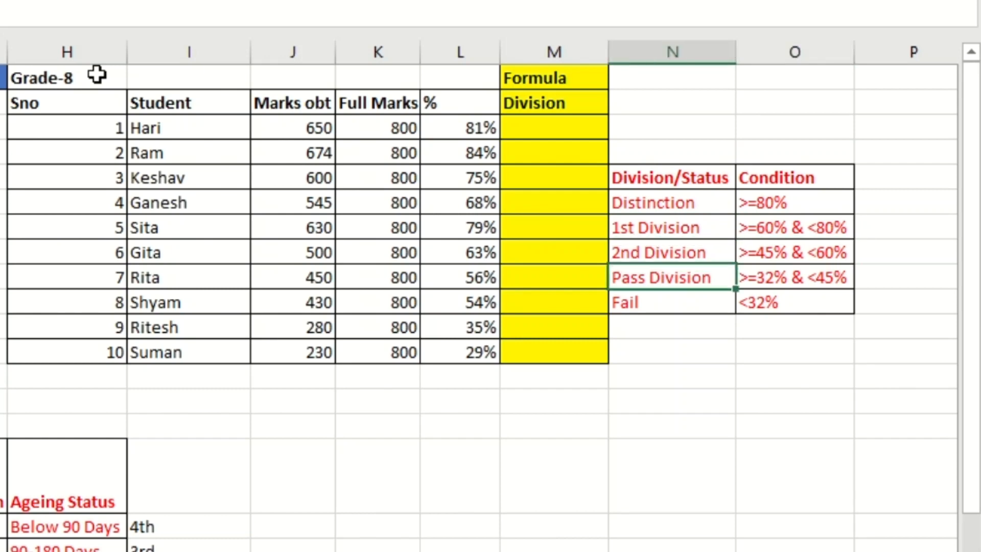
key(Right)
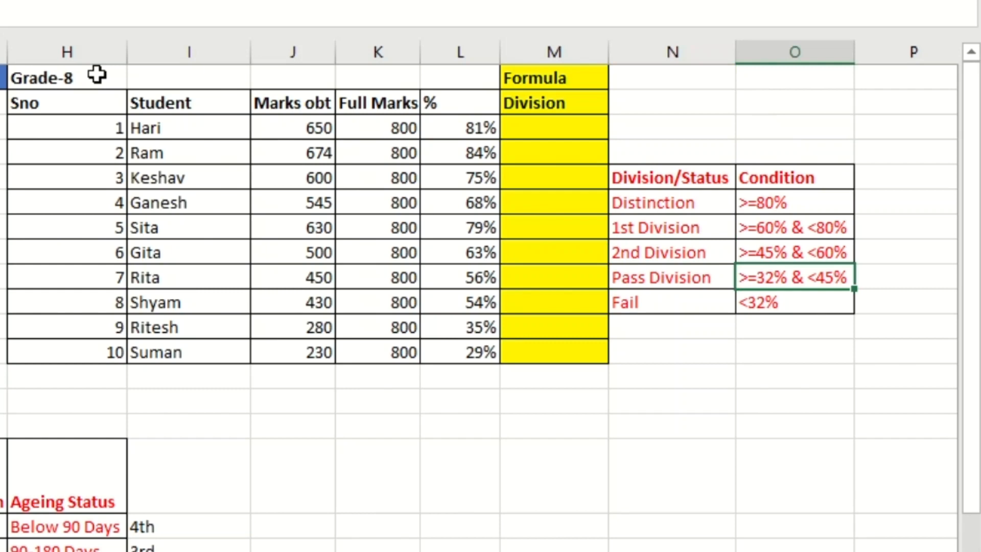
key(Left)
key(shift+Right)
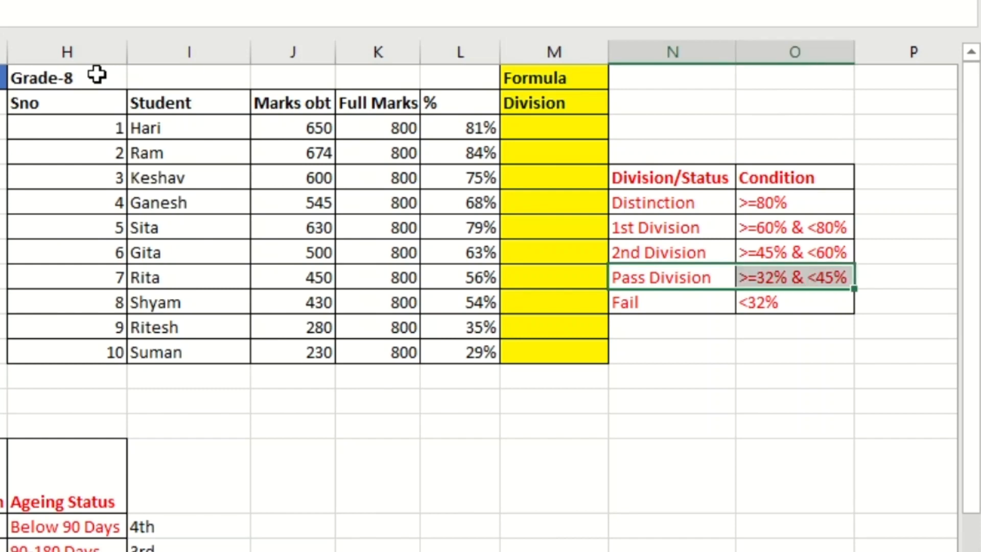
key(Down)
key(Right)
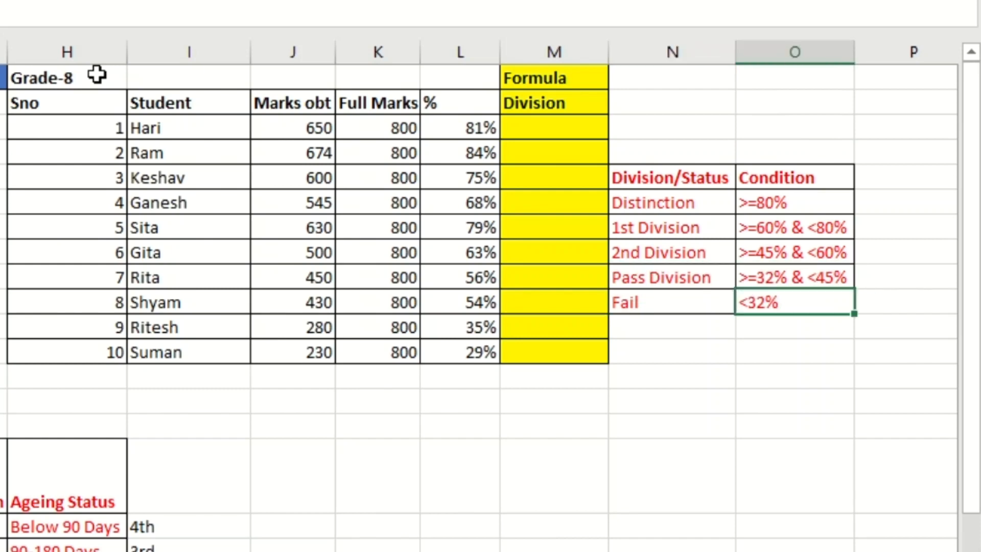
key(Left)
key(Up)
key(Down)
key(Up)
In M3, begin a nested IF formula that returns "Distinction" when L3>=80%.
key(Up)
key(Up)
key(Up)
key(Up)
key(Up)
key(Left)
key(Up)
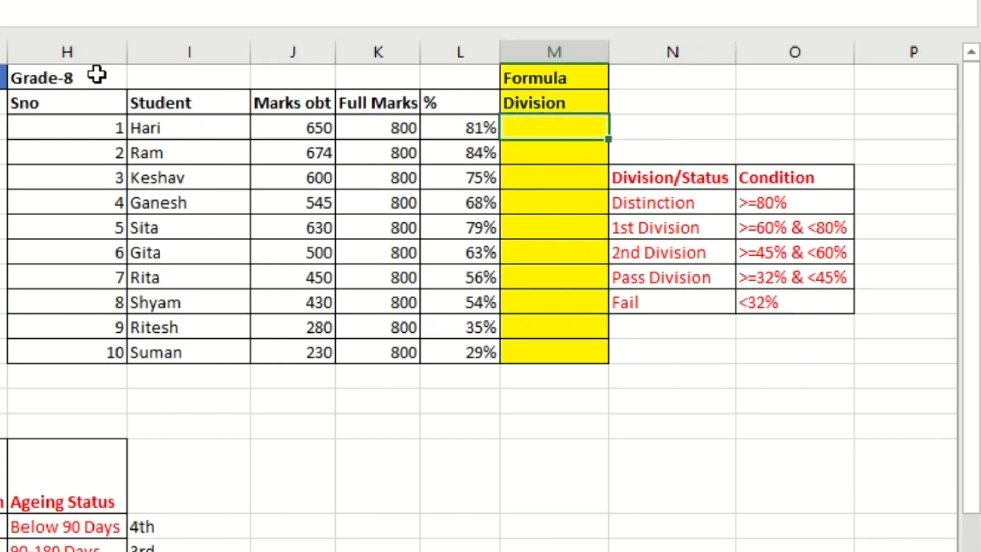
text(=of)
key(BackSpace)
key(BackSpace)
text(if()
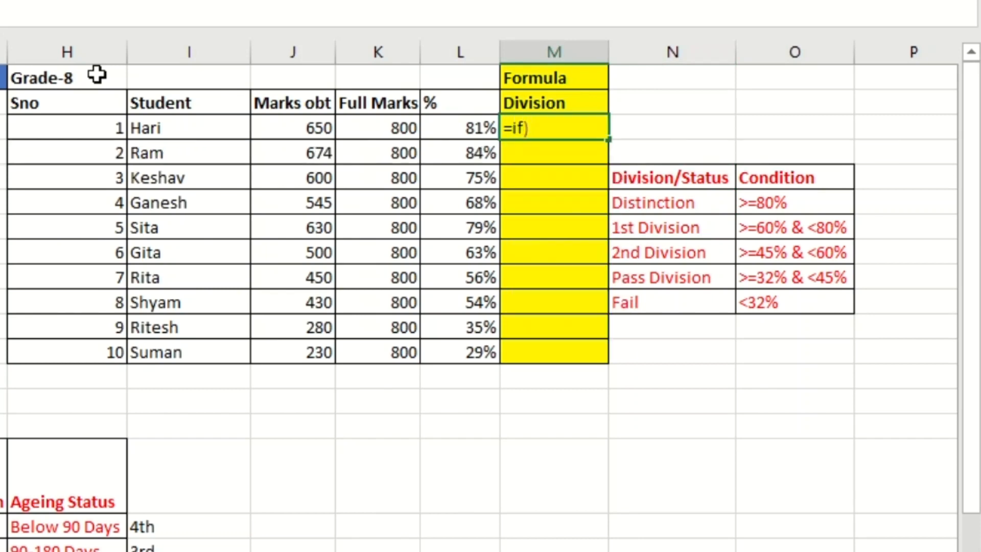
key(BackSpace)
text(()
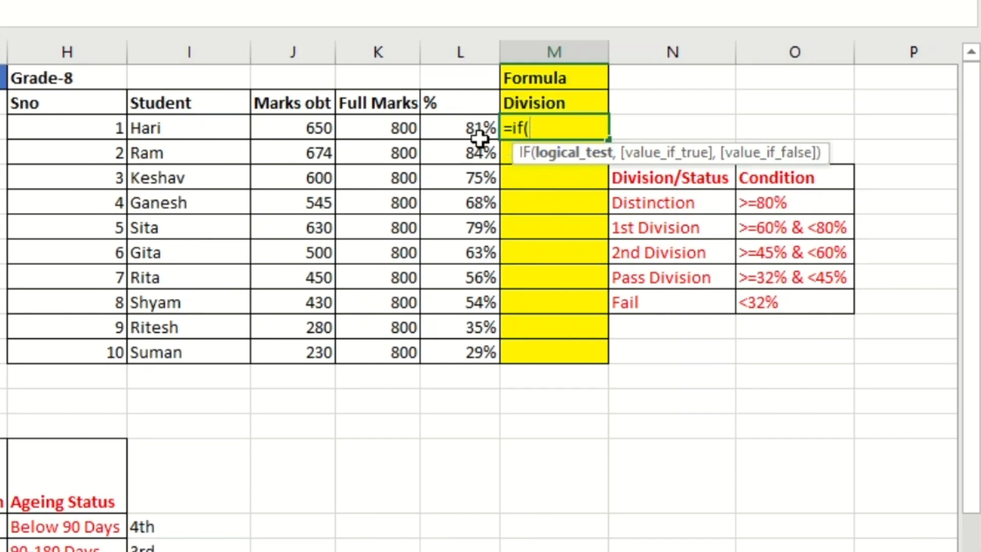
click(457, 131)
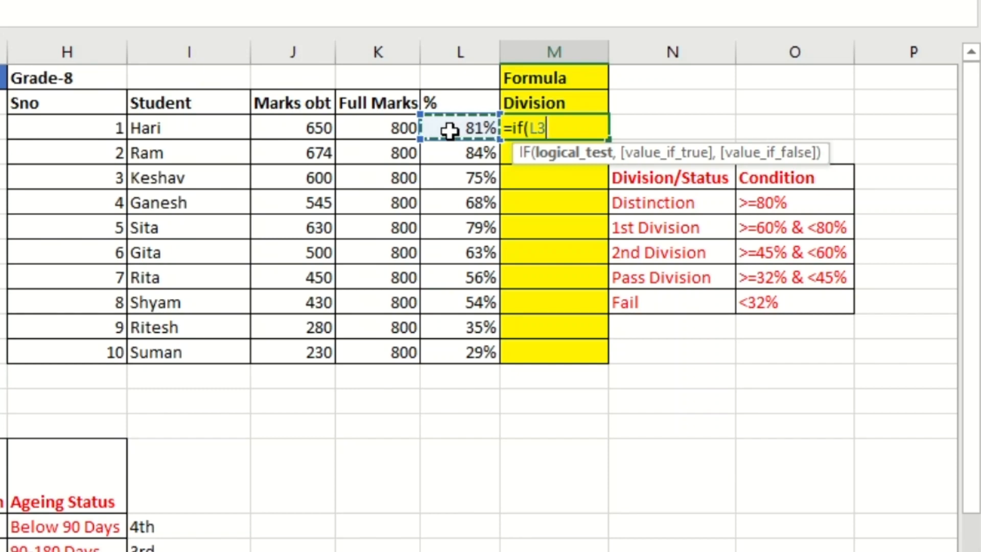
text(>)
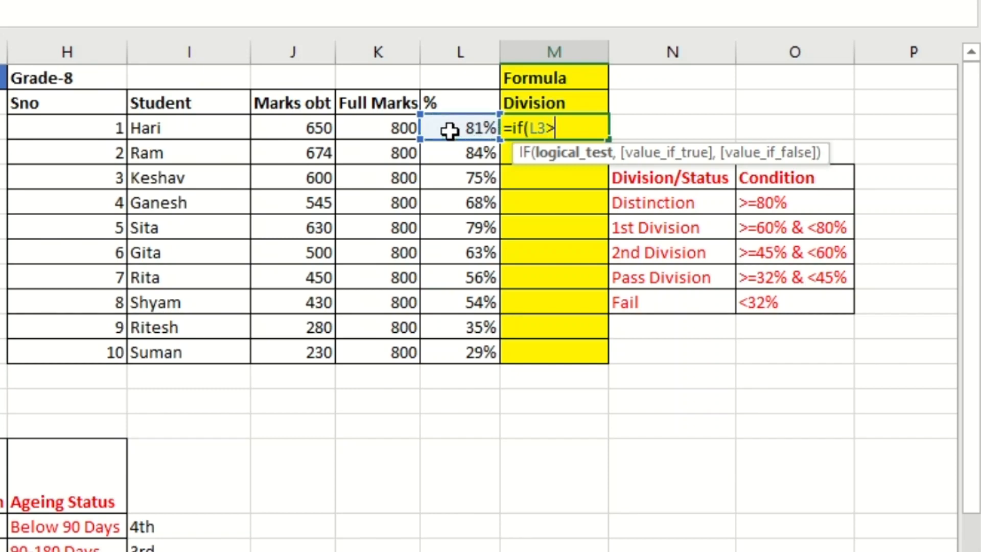
text(=80%,)
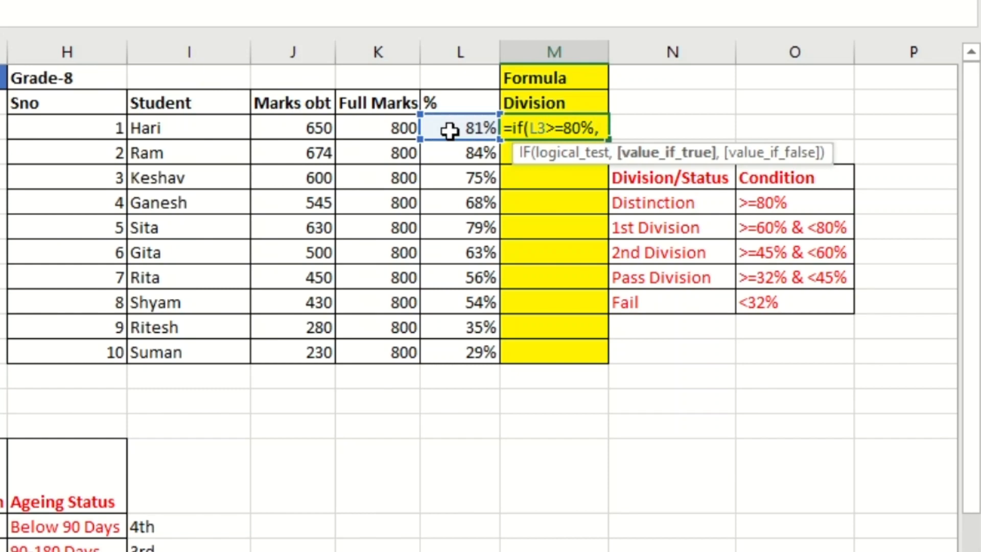
text(")
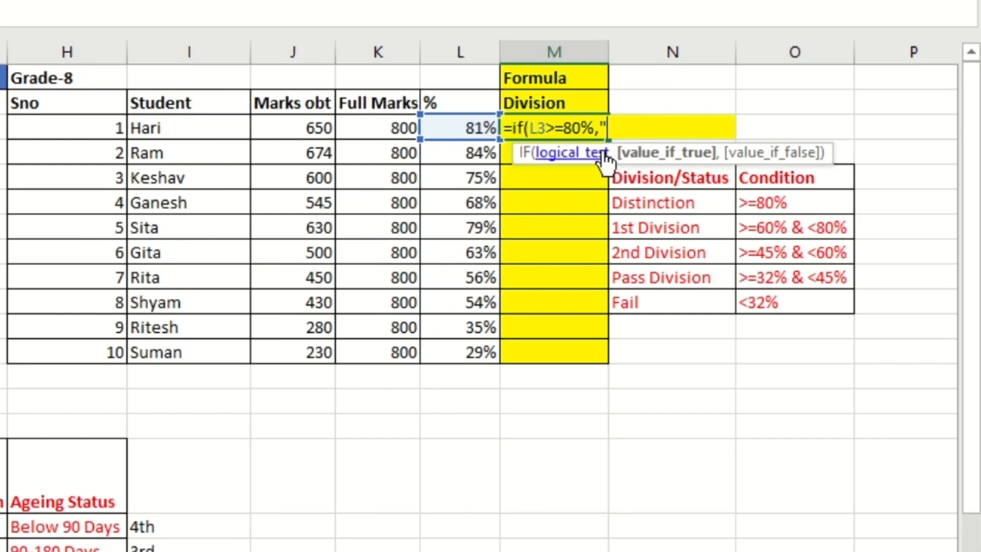
text(Distinction)
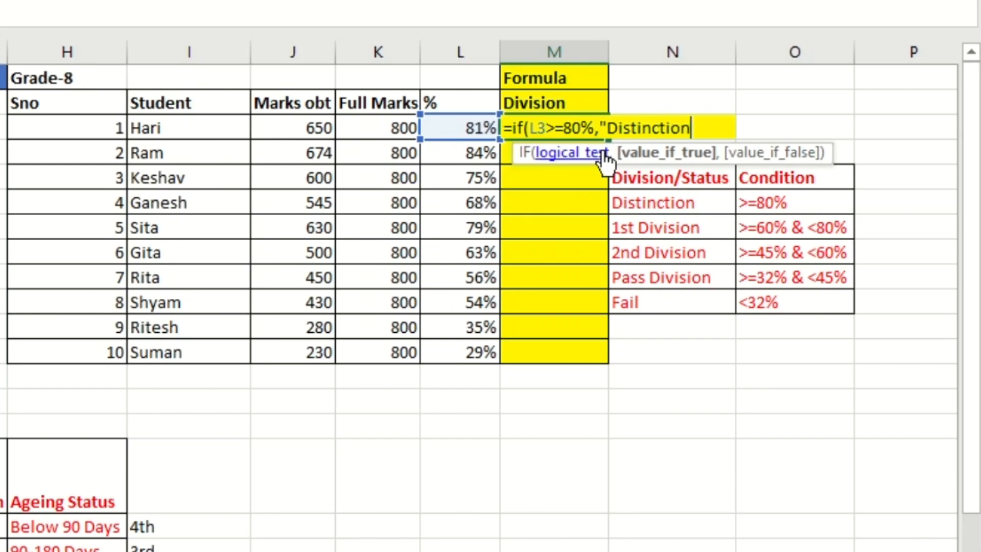
text(",)
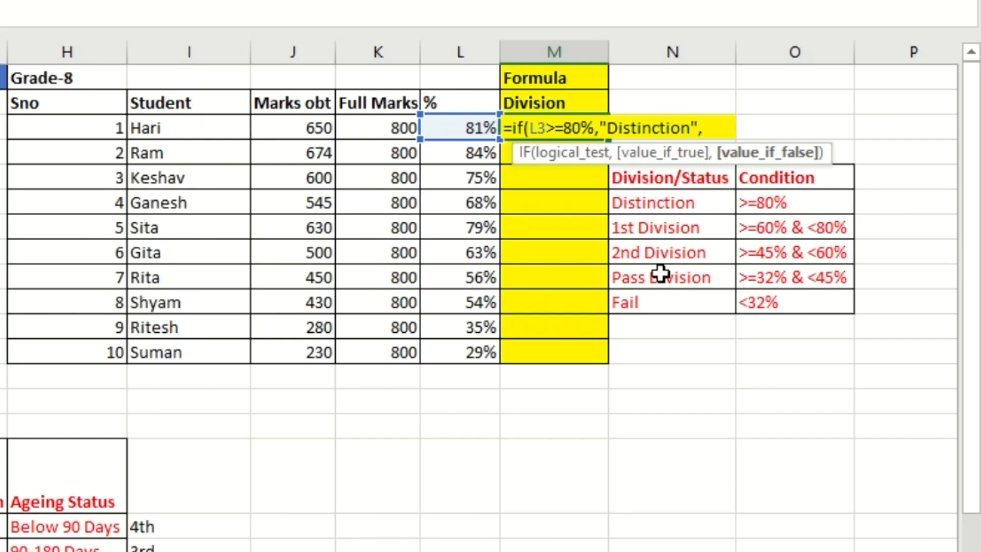
Add a second IF to the M3 formula returning "1st Division" when L3>=60%, and open a third IF as its false value.
text(if)
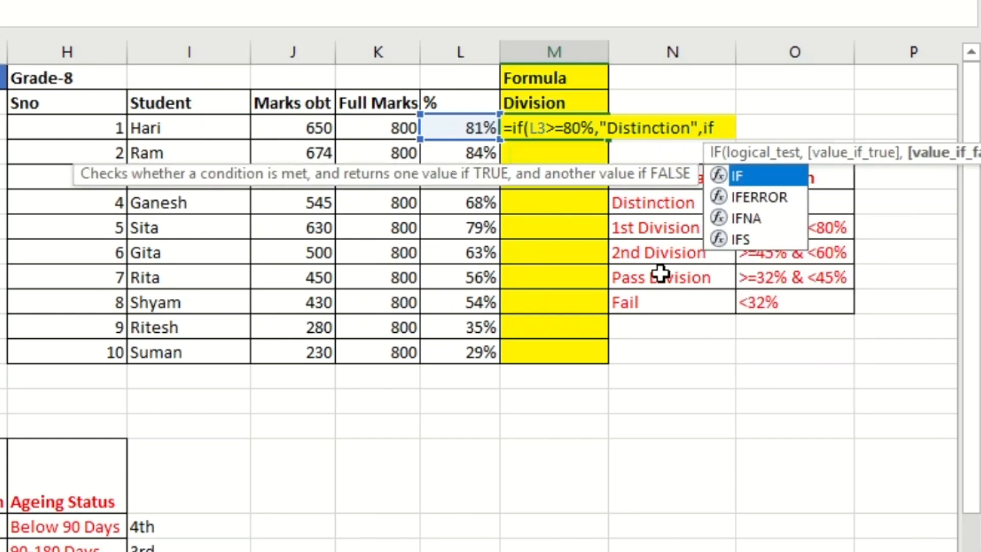
text(()
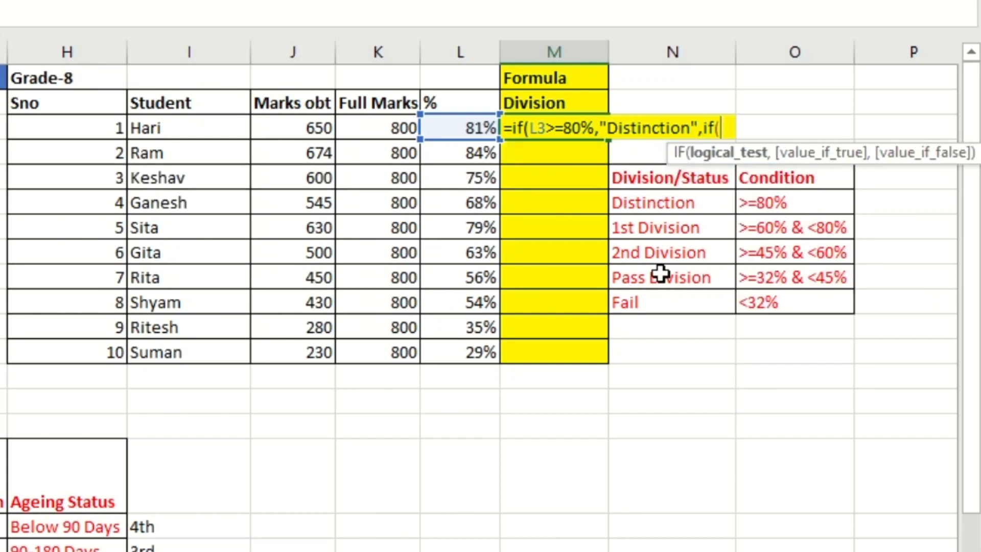
click(475, 127)
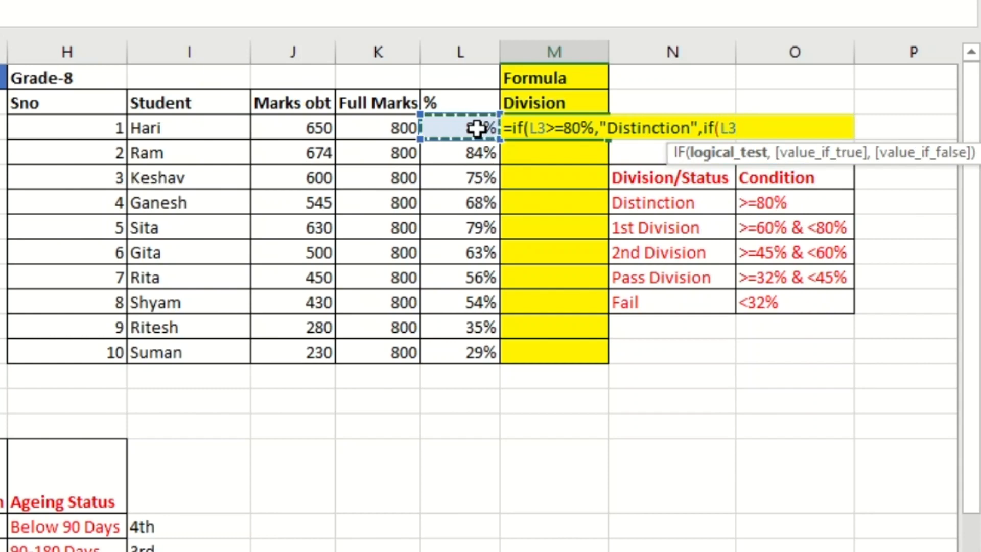
text(>=)
text(60%)
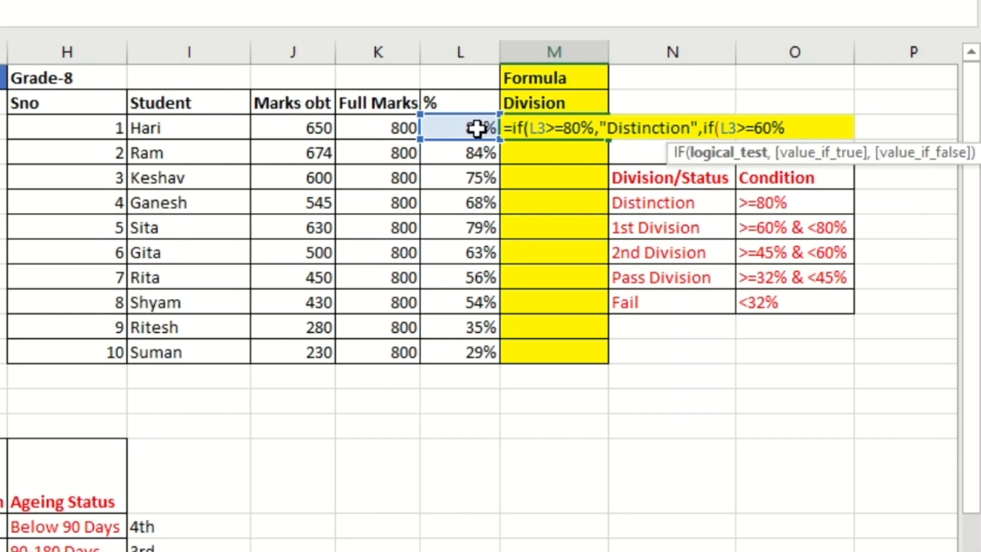
text(,)
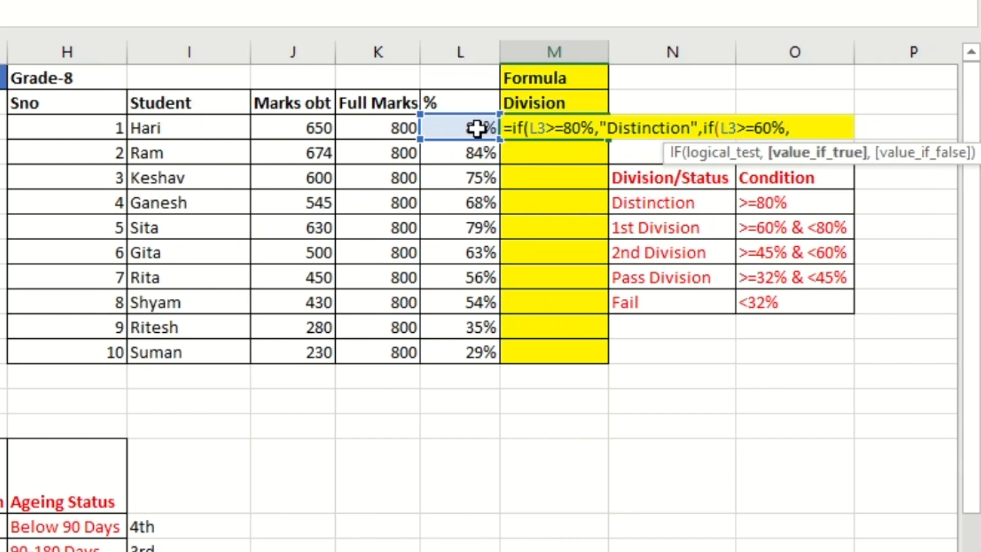
key(BackSpace)
text("1st Di)
key(BackSpace)
text(vision)
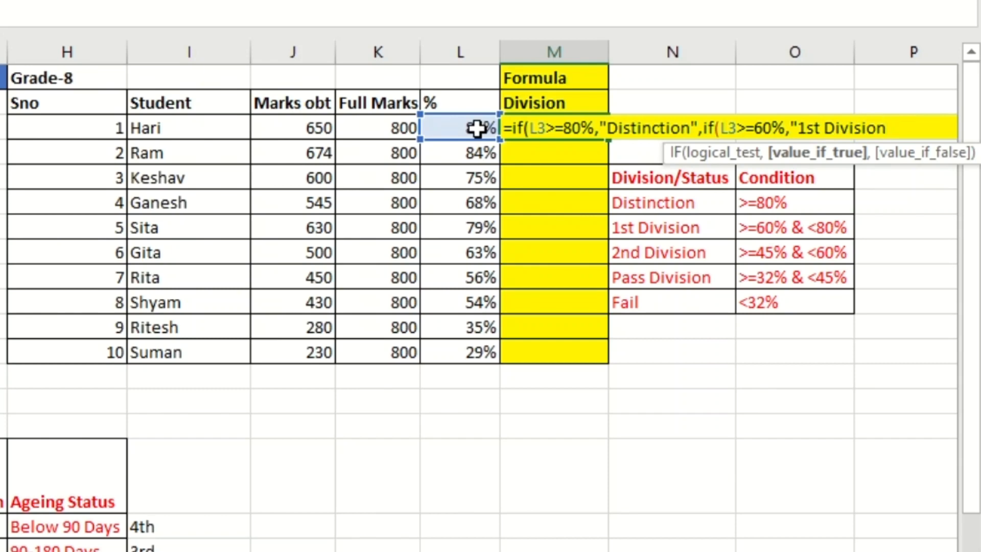
text(,)
key(BackSpace)
text(",if()
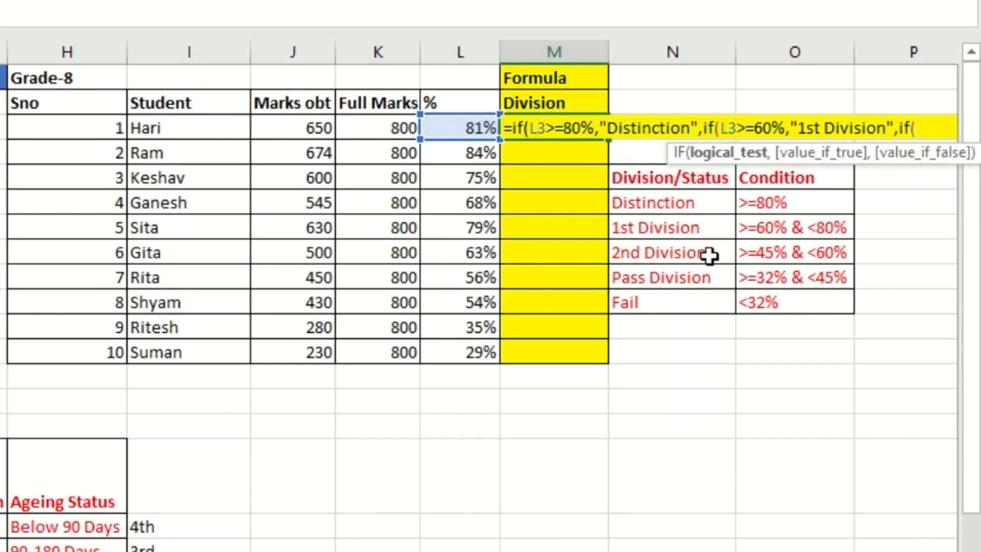
Make the third IF in the M3 formula return "2nd Division" when L3>=45%, ready for its false value.
click(468, 129)
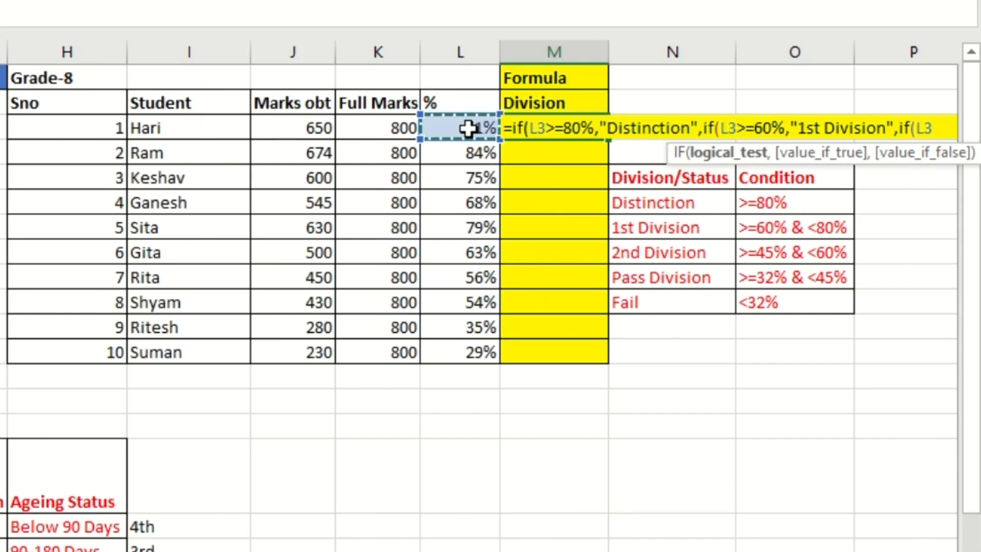
text(>)
text(=)
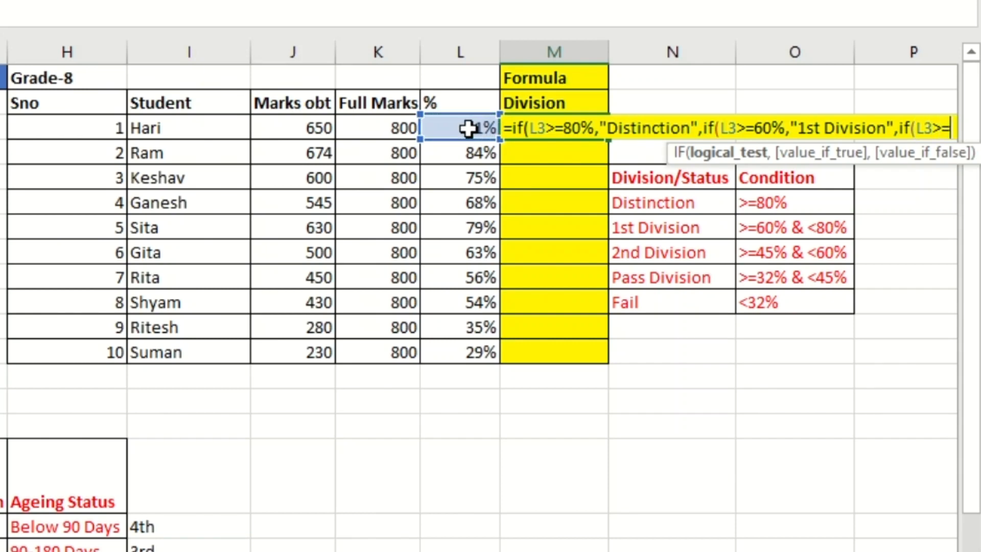
text(45%,)
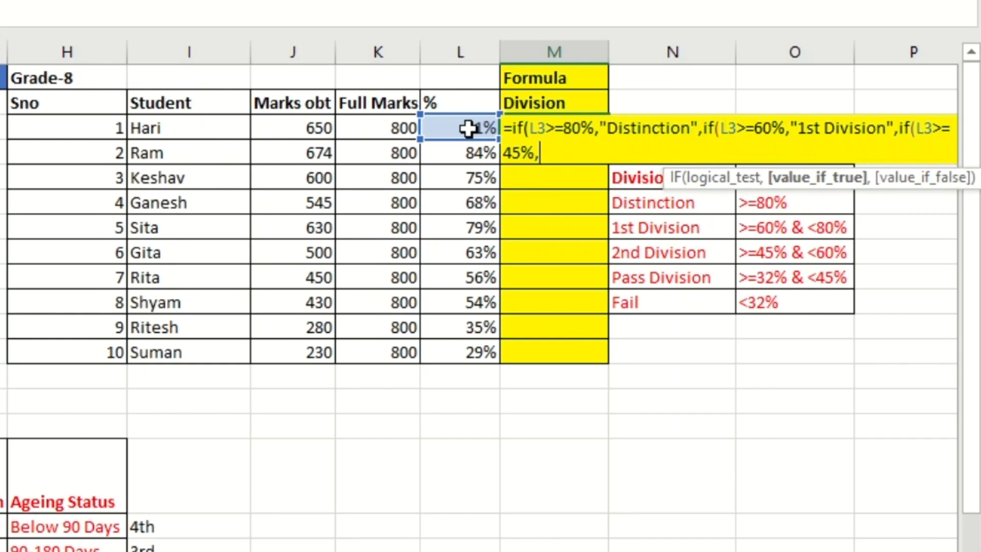
text("2nd Division")
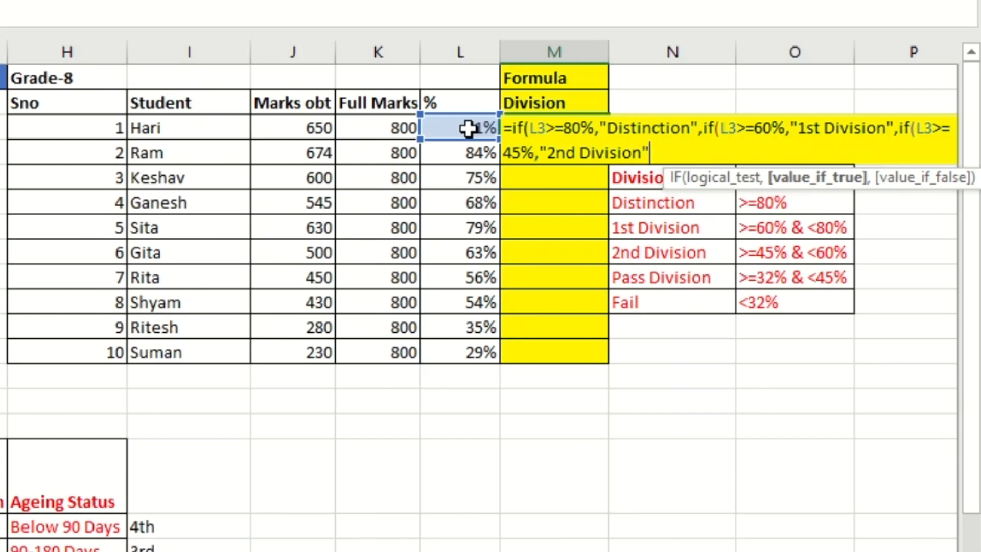
text(,)
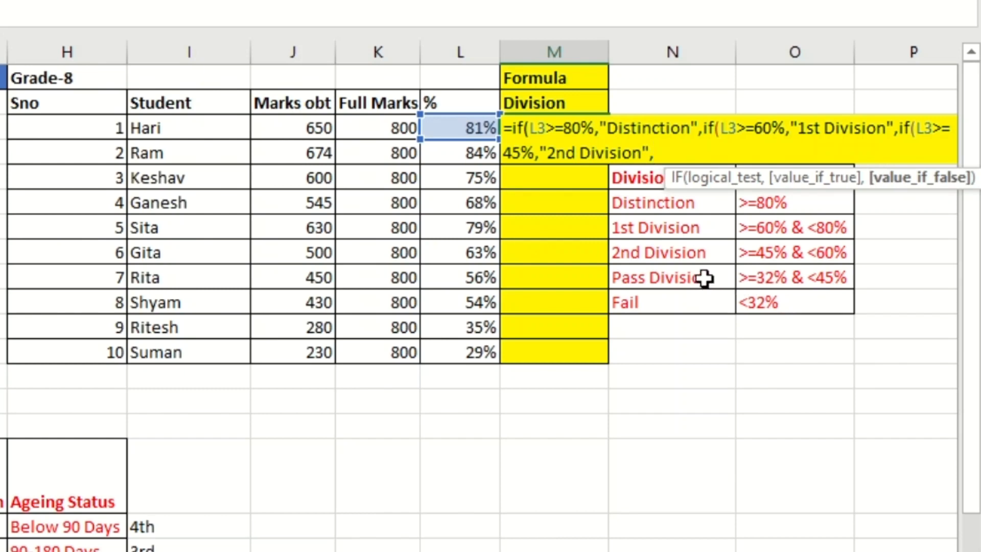
Add a fourth IF to the M3 formula that returns "Pass Division" when L3>=32%, ready for its false value.
text(if()
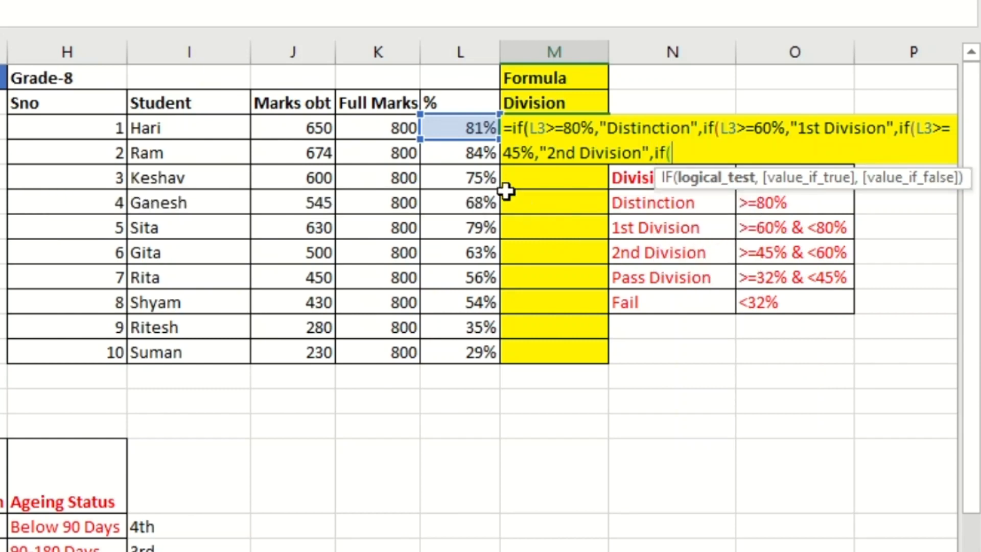
click(446, 126)
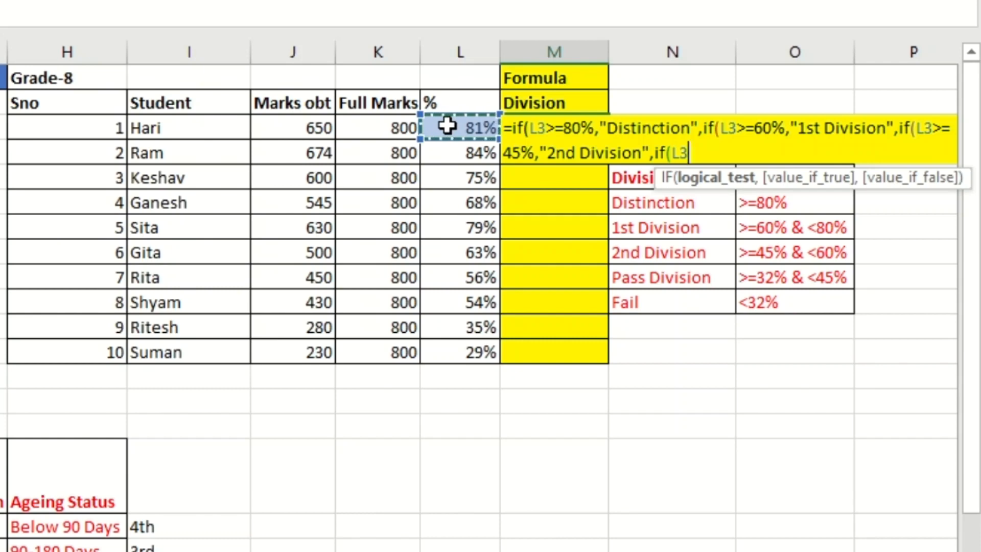
text(>=)
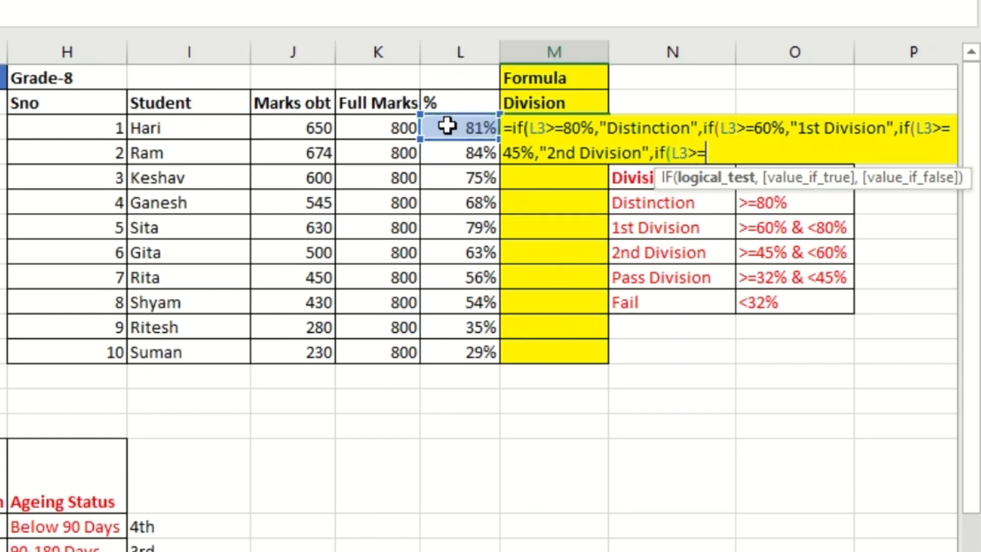
text(32%,"P)
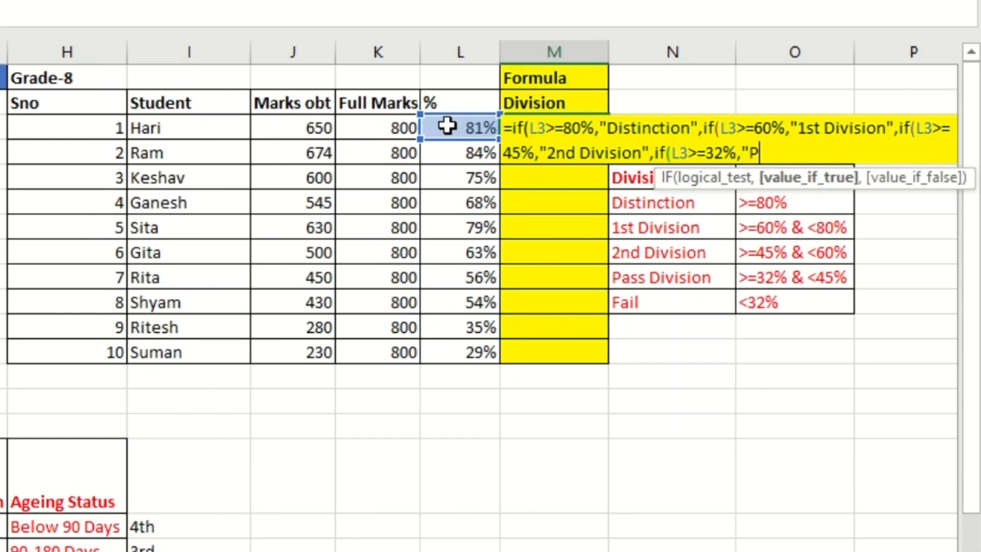
text(ass Divi)
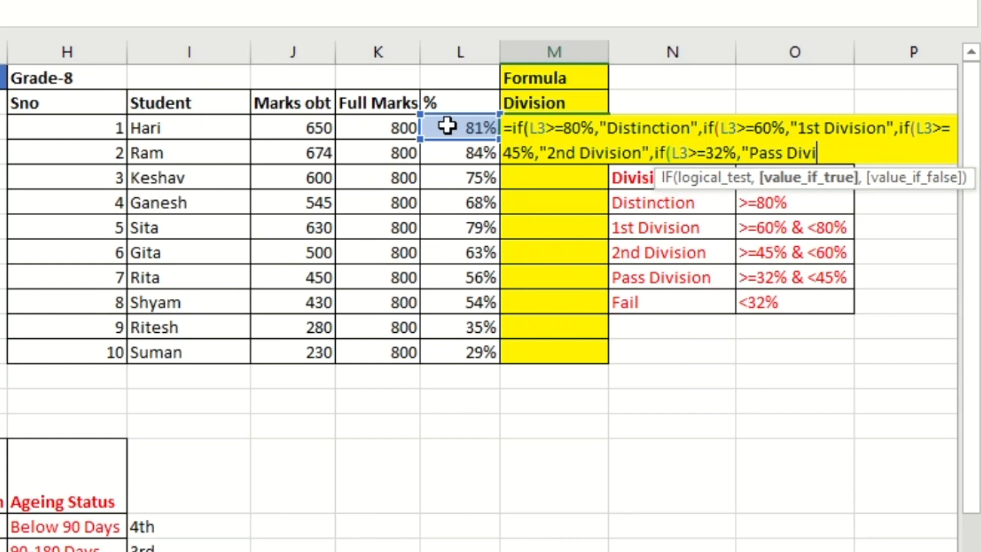
text(sion",)
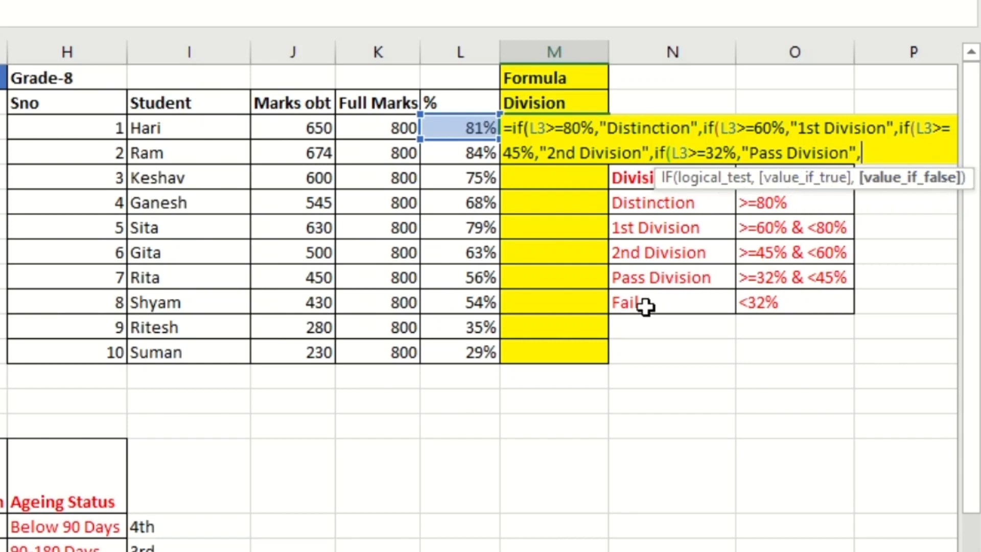
Finish the M3 formula with "Fail" as the last false value, close all four IFs and enter it.
text("Fail)
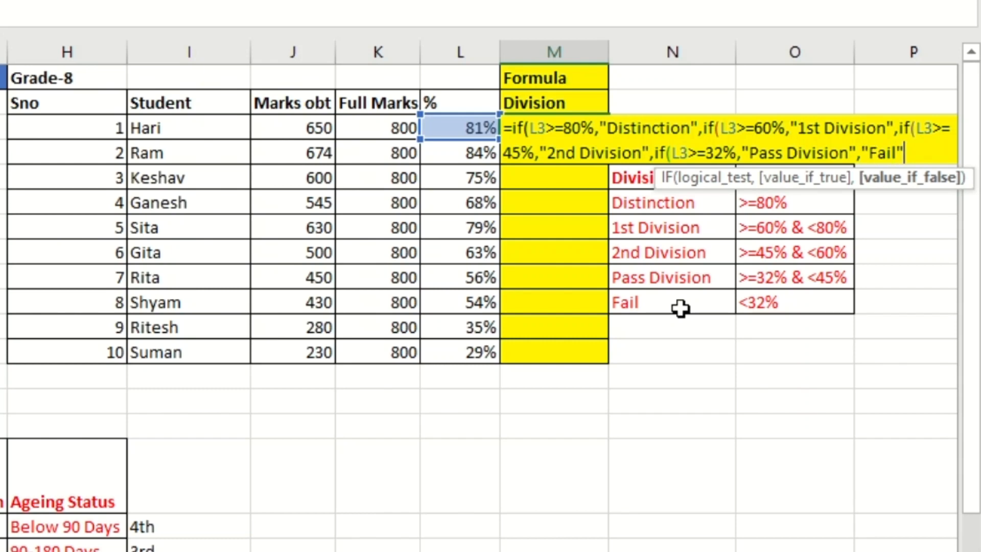
text())
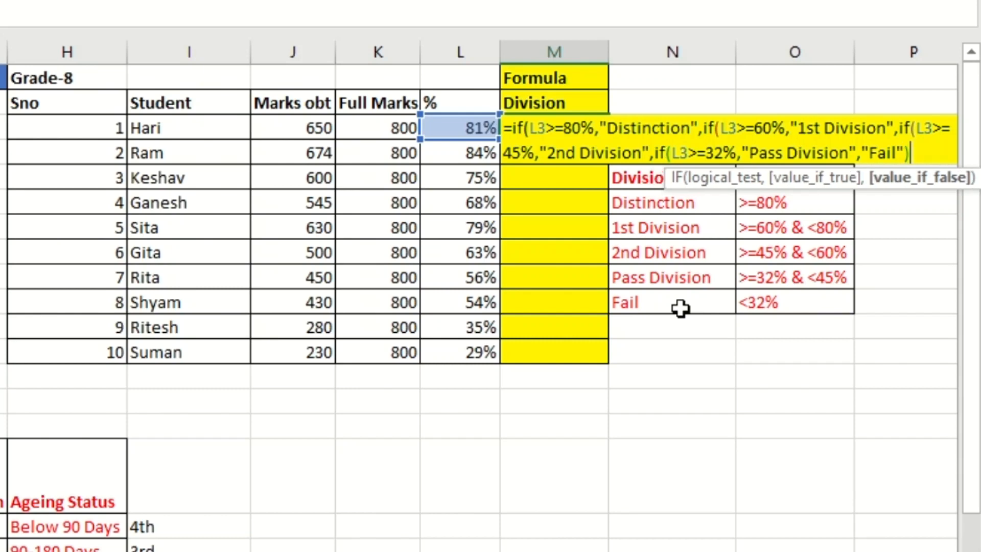
text()))
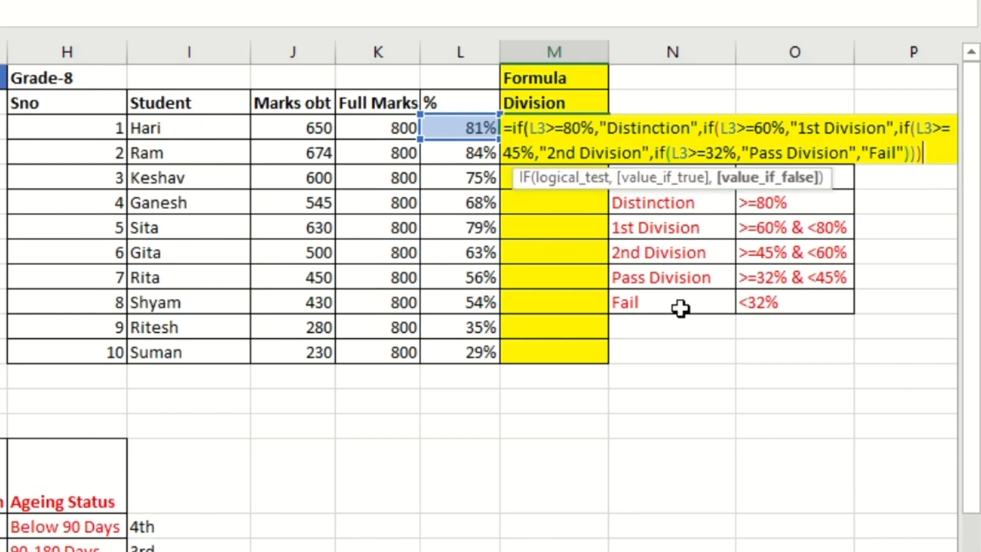
text())
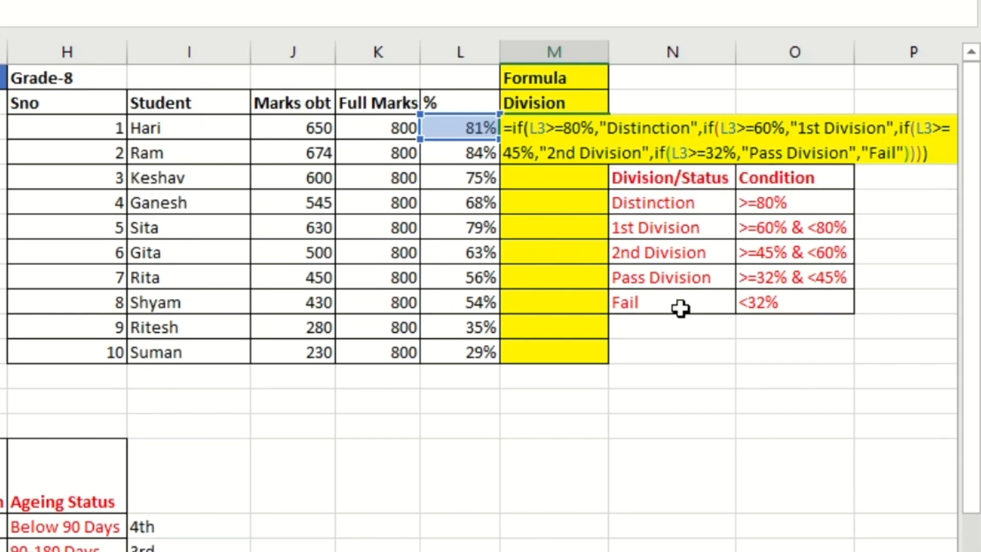
key(Return)
Copy the division formula from M3 down to M12 for all ten students.
key(Left)
key(ctrl+Down)
key(Right)
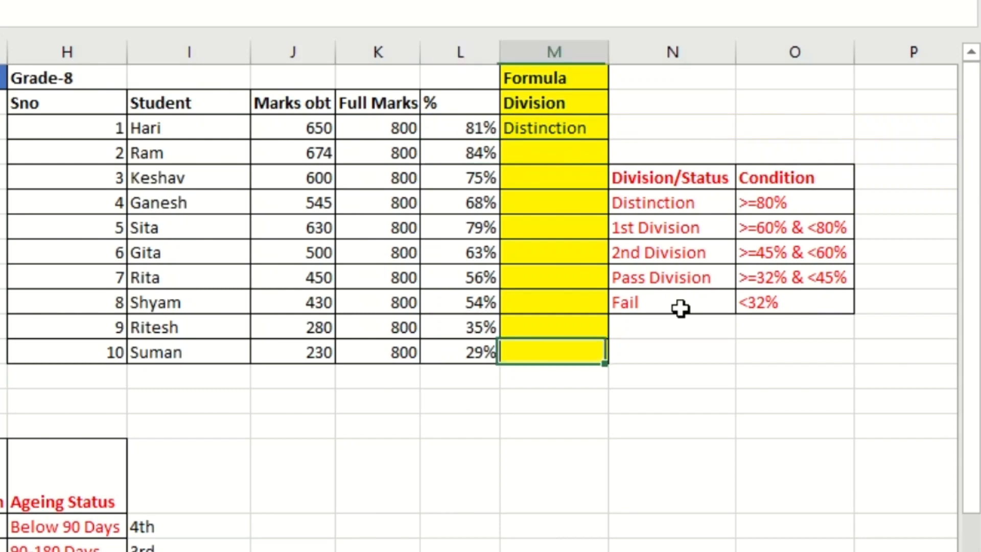
key(ctrl+shift+Up)
key(ctrl+d)
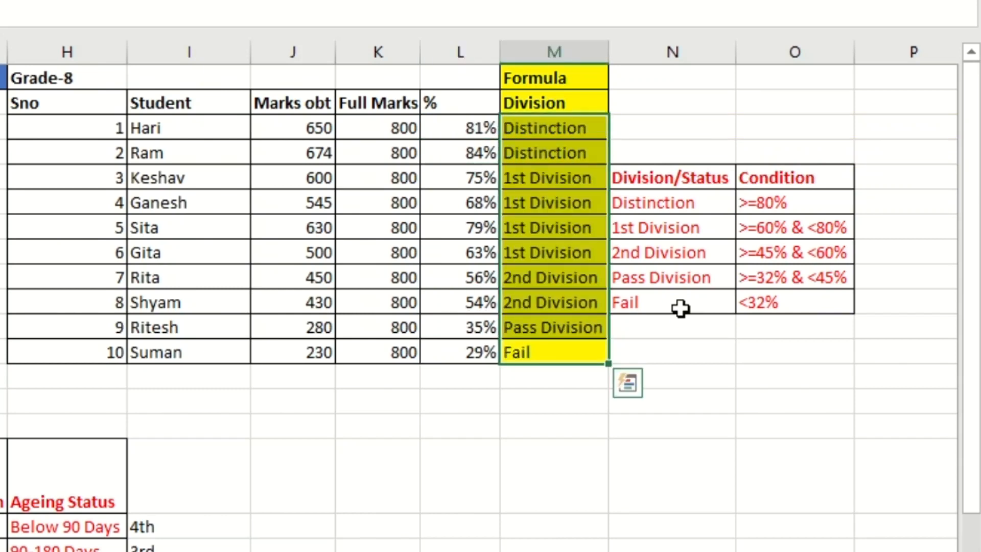
Review the division results in column M from the last student up to the first ones.
key(Down)
key(Up)
key(Up)
key(Up)
key(Up)
key(Up)
key(Up)
key(Up)
key(Up)
key(Up)
key(Up)
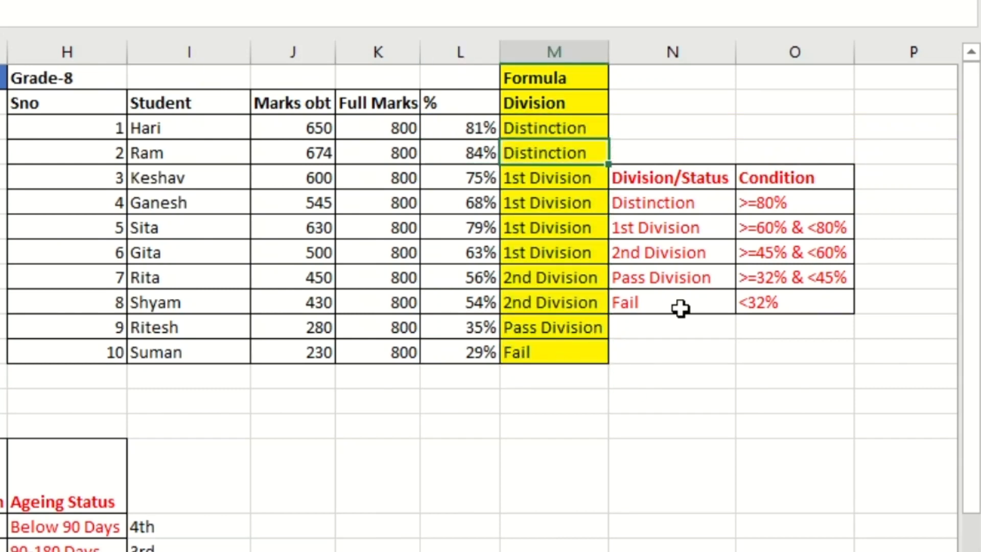
Examine the second student's row, from the name across the marks to the percentage.
key(Left)
key(Left)
key(F2)
key(Escape)
key(Left)
key(Right)
key(Right)
key(Right)
key(Left)
key(Left)
key(Left)
key(Down)
key(Right)
key(Right)
key(Right)
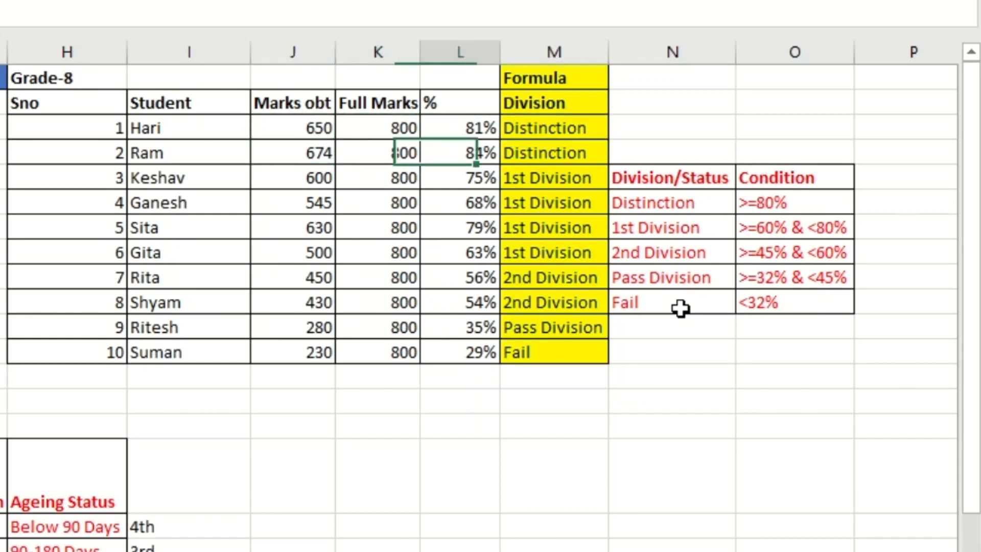
key(Left)
key(Left)
key(Left)
key(Left)
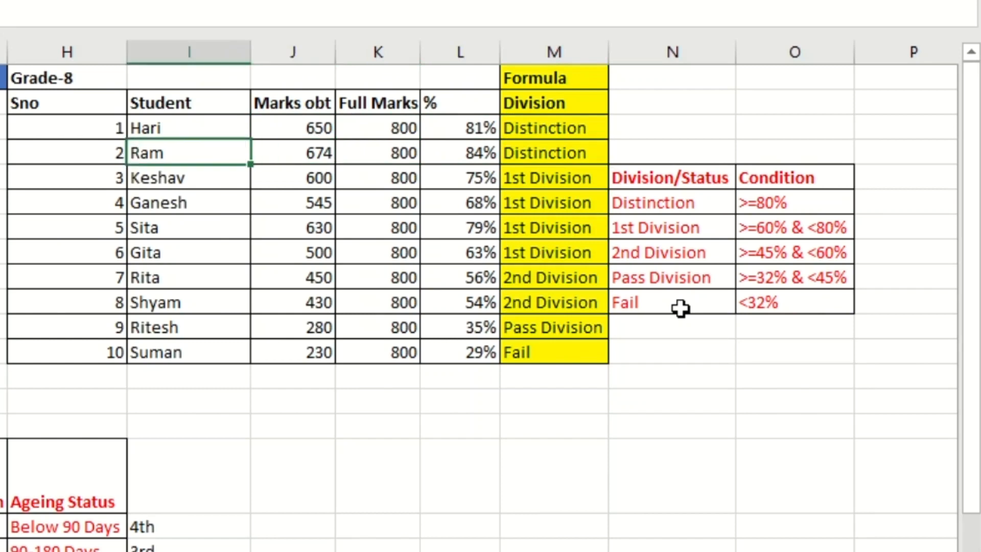
Compare the first two students' percentages and divisions with the Distinction condition in the Division/Status table.
key(Up)
key(Up)
key(Up)
key(Left)
key(Right)
key(Right)
key(Right)
key(Right)
key(Down)
key(Down)
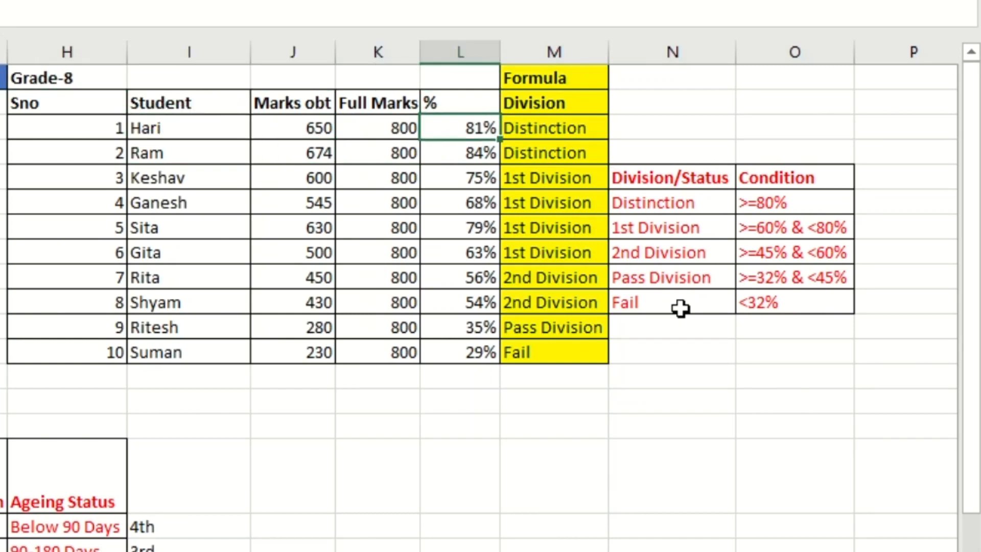
key(Right)
key(Down)
key(Left)
key(Up)
key(Right)
key(Right)
key(Right)
key(Down)
key(Down)
key(Down)
key(Left)
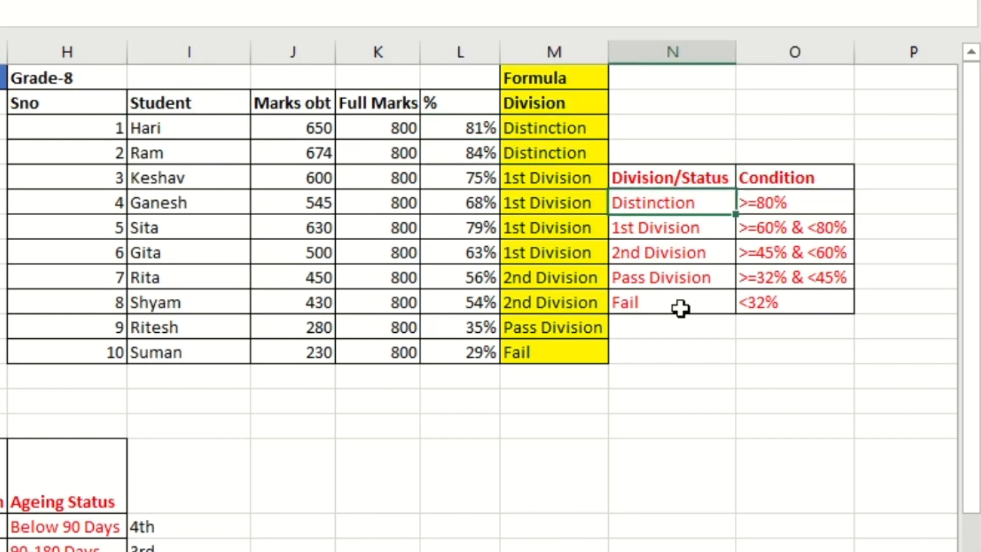
Compare the fourth student's row with the 1st Division condition in the Division/Status table.
key(Left)
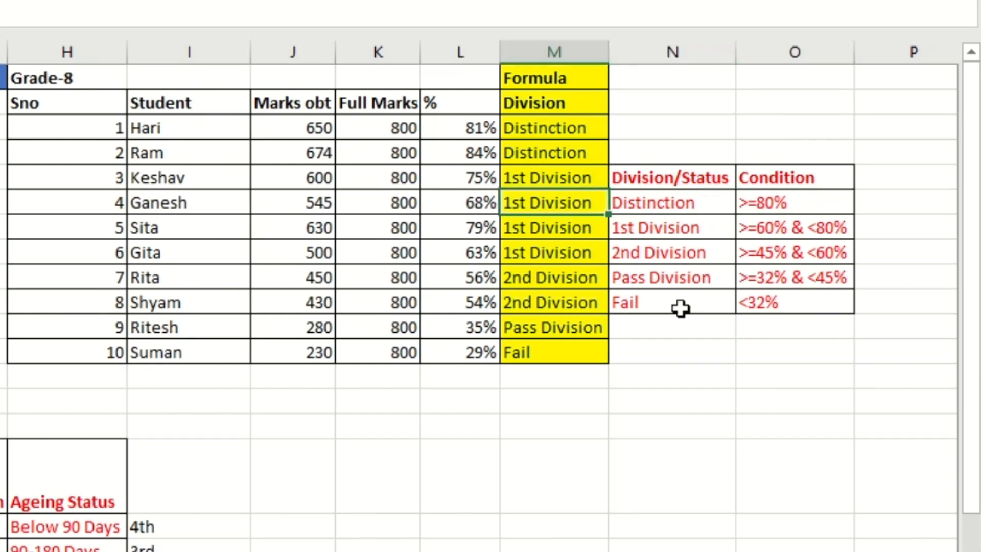
key(Left)
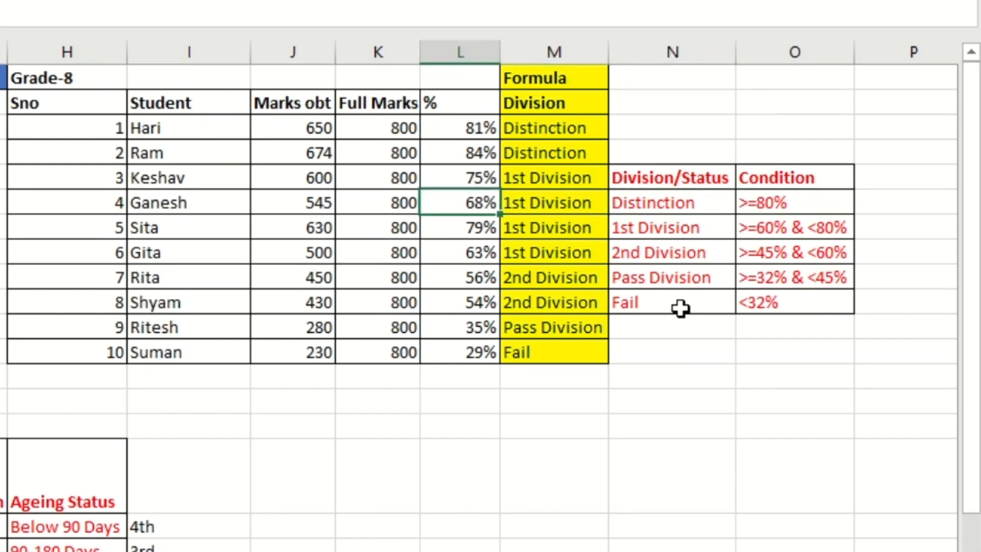
key(Right)
key(shift+Left)
key(shift+Left)
key(shift+Left)
key(shift+Left)
key(shift+Left)
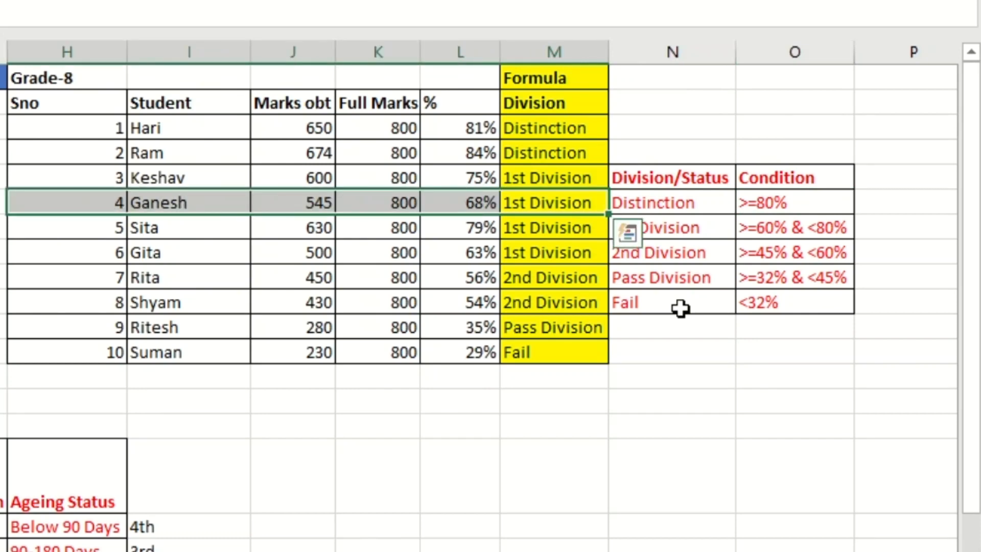
key(Right)
key(Right)
key(Down)
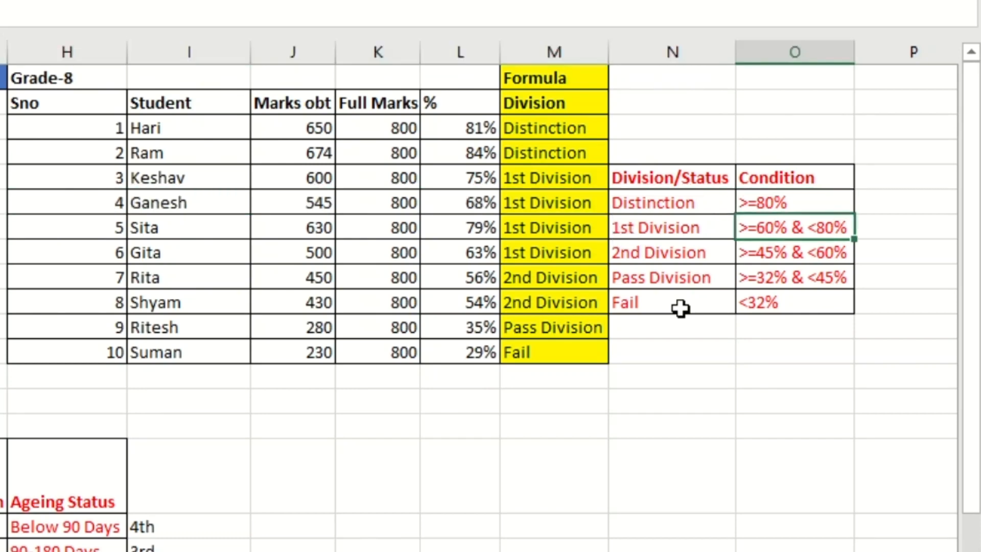
key(shift+Left)
key(shift+Left)
key(shift+Right)
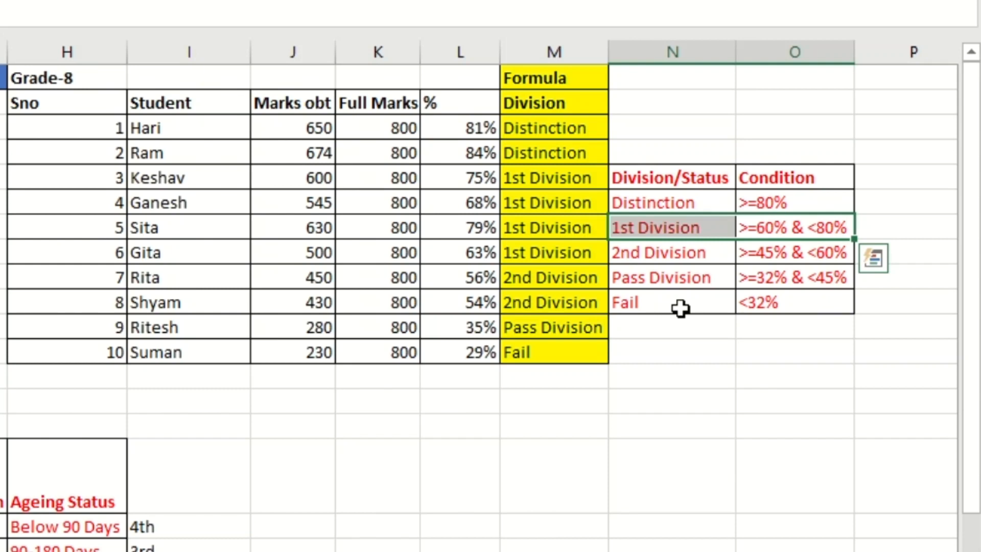
Examine the tenth student's row from Division back to Sno.
key(Left)
key(Left)
key(Up)
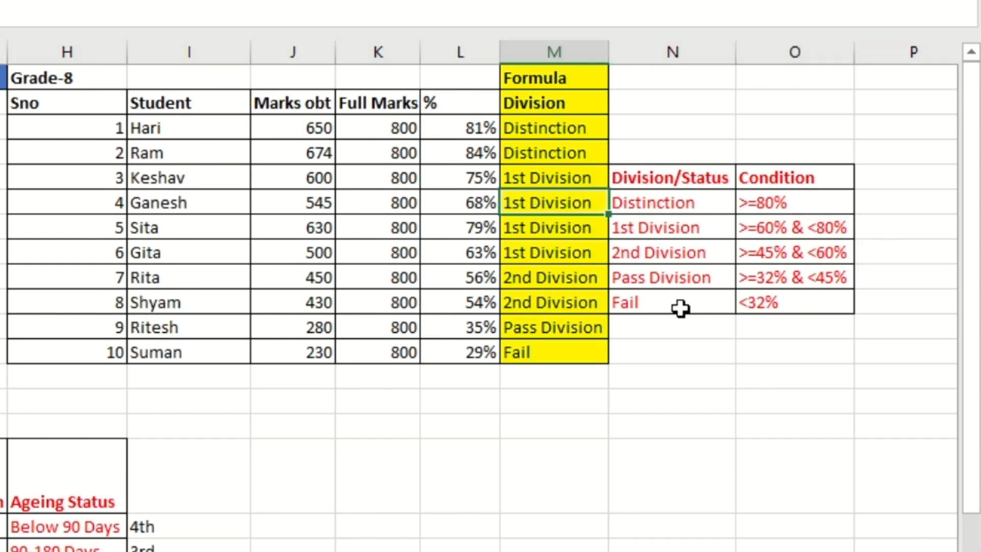
key(Down)
key(Up)
key(shift+Left)
key(shift+Left)
key(shift+Left)
key(Down)
key(Down)
key(Down)
key(Down)
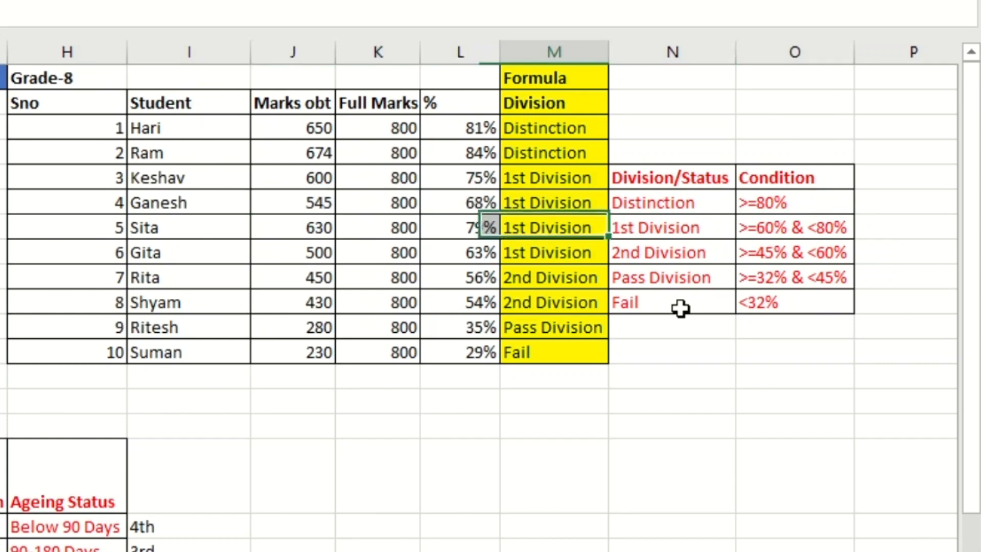
key(Down)
key(Down)
key(shift+Left)
key(shift+Left)
key(shift+Left)
key(shift+Left)
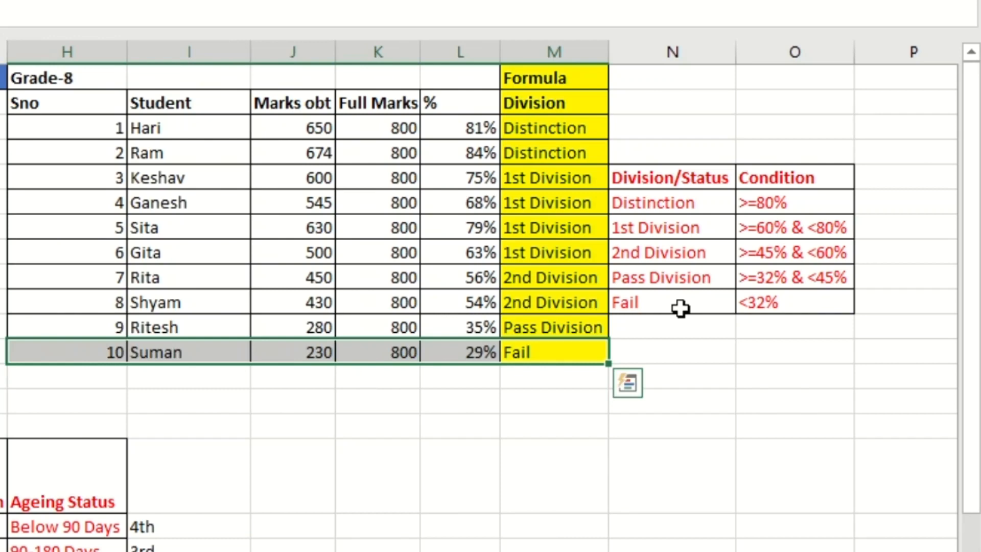
Check the Fail row and its condition in the Division/Status table against the tenth student's result.
key(Right)
key(Right)
key(Up)
key(Up)
key(Up)
key(Down)
key(shift+Left)
key(shift+Left)
key(shift+Right)
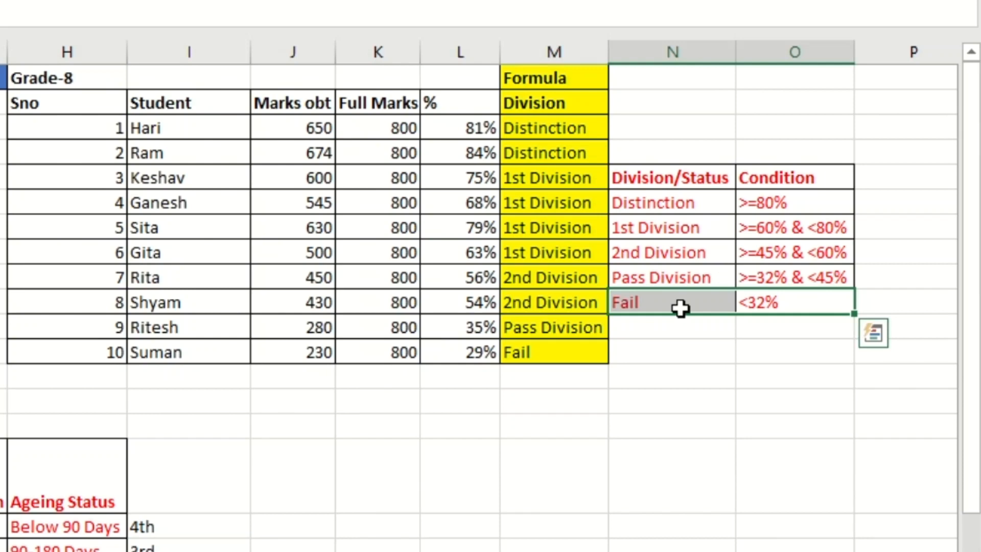
Go to the Customer Name heading of the Case-III task table.
key(Left)
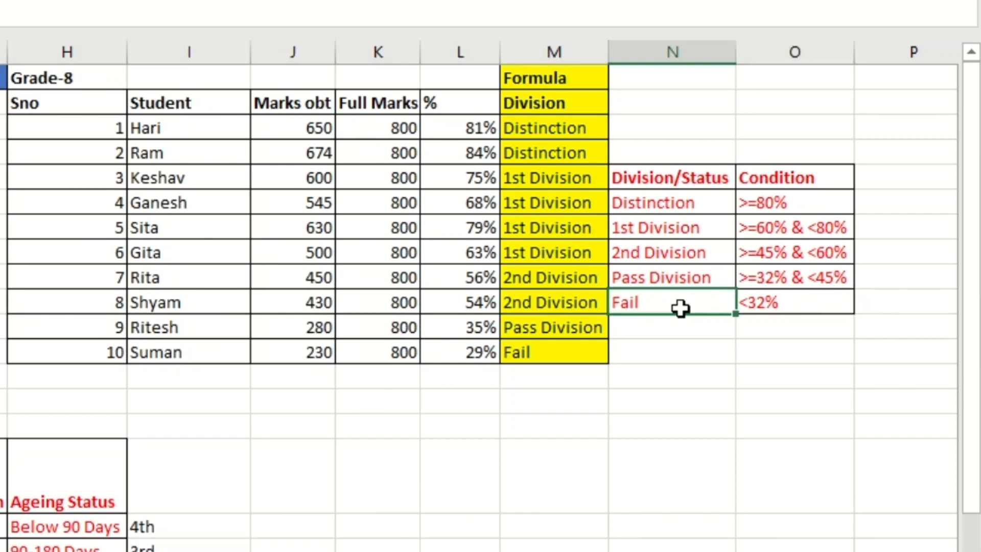
key(Left)
key(Left)
key(Down)
key(Down)
key(Down)
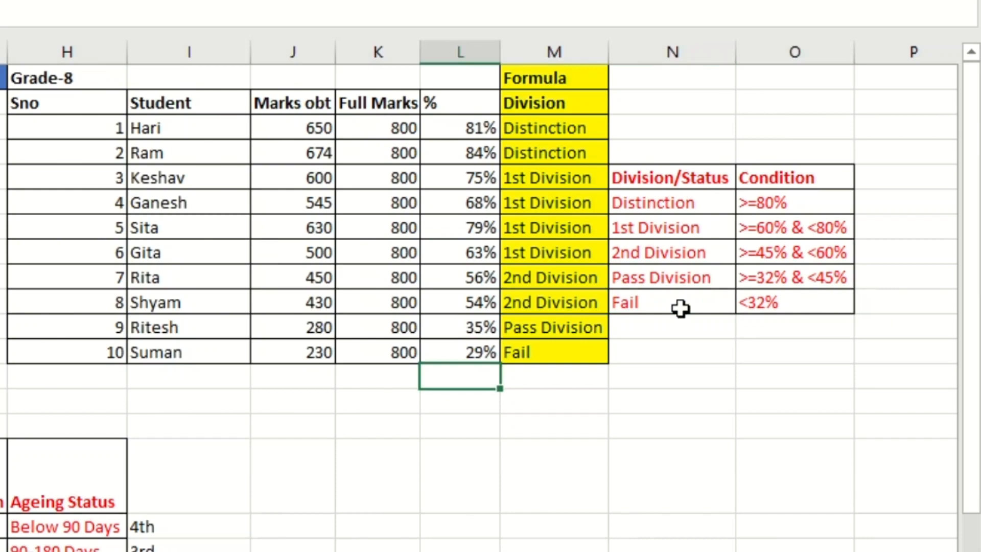
key(Left)
key(Left)
key(Left)
key(Left)
key(Left)
key(Left)
key(Left)
key(Left)
key(Left)
key(Left)
key(Left)
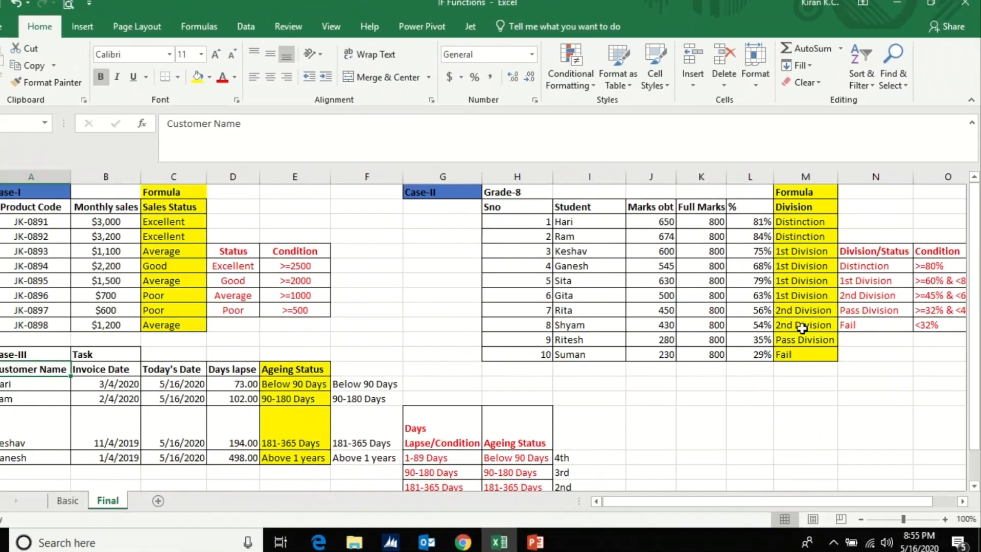
key(Down)
key(Up)
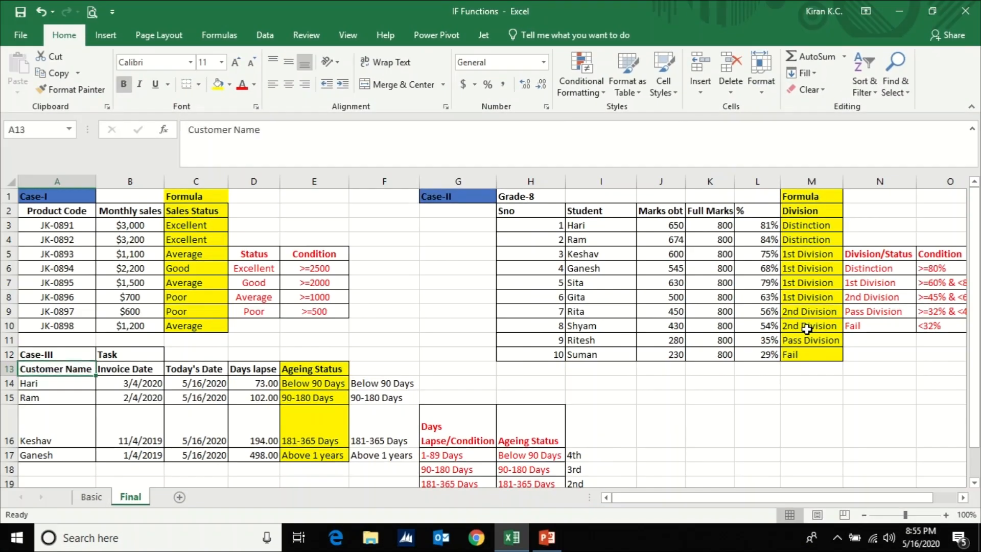
key(Down)
key(Up)
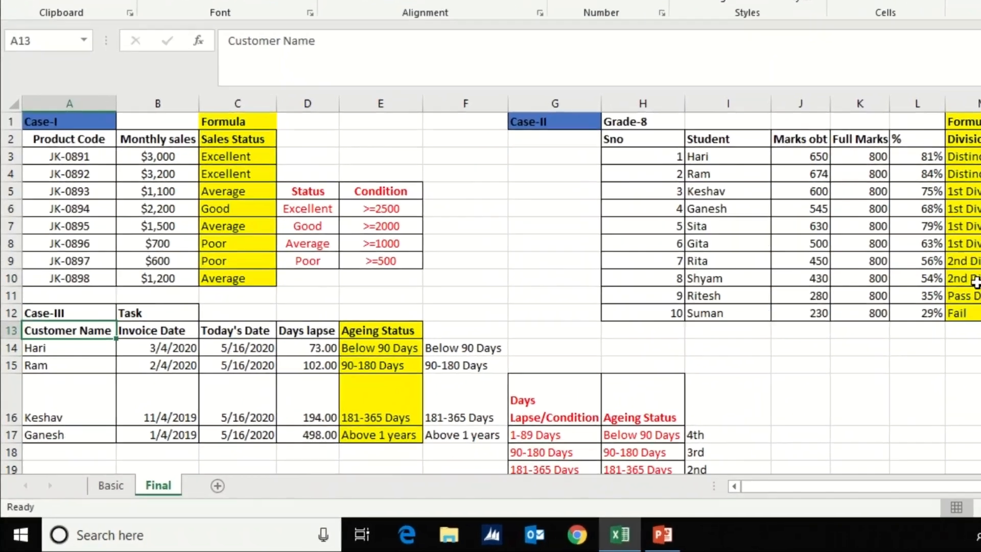
Examine the Case-III column headings from Customer Name to Ageing Status.
key(shift+Down)
key(shift+Right)
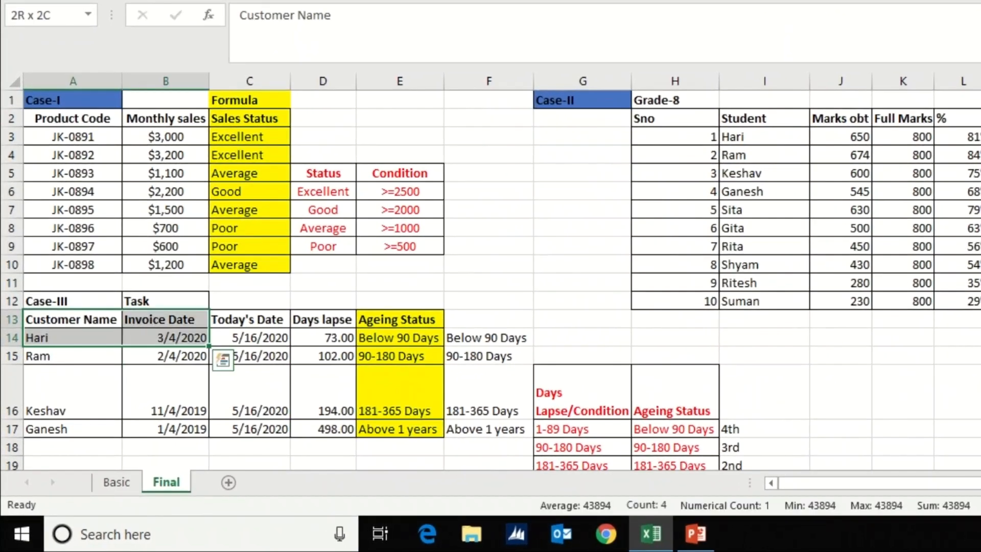
key(shift+Up)
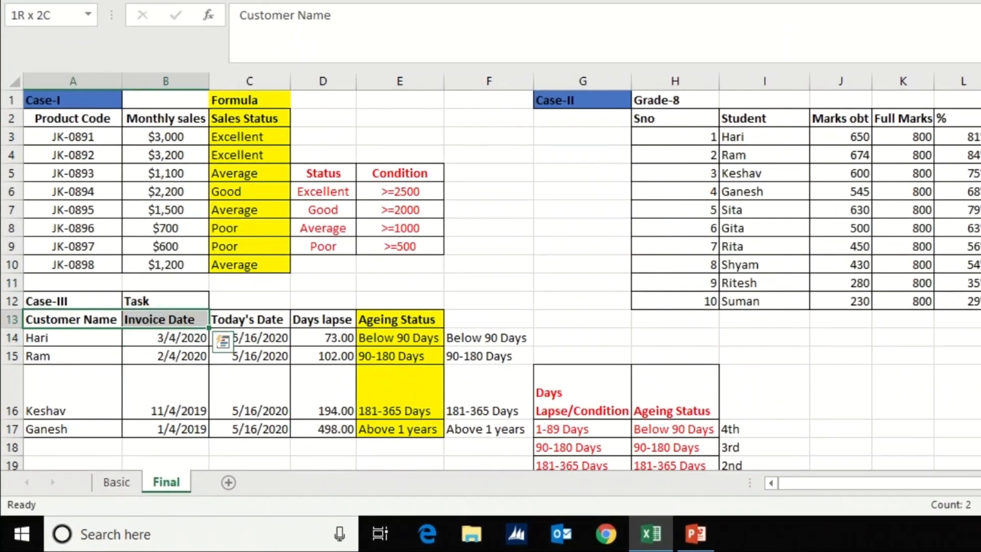
key(shift+Right)
key(shift+Right)
key(shift+Right)
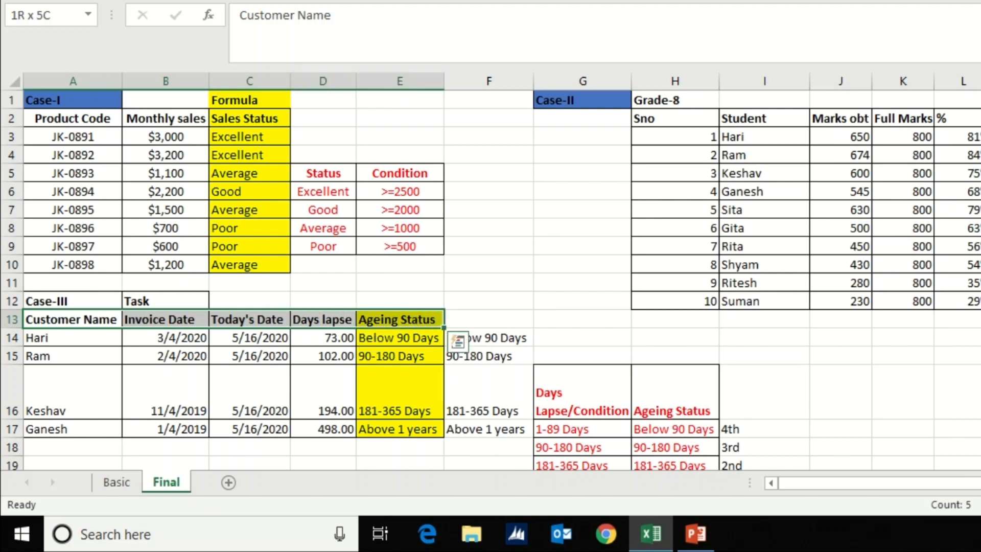
Examine the four Case-III customer rows from Customer Name to Days lapse.
key(shift+Left)
key(shift+Down)
key(shift+Down)
key(shift+Down)
key(shift+Down)
key(shift+Down)
key(shift+Down)
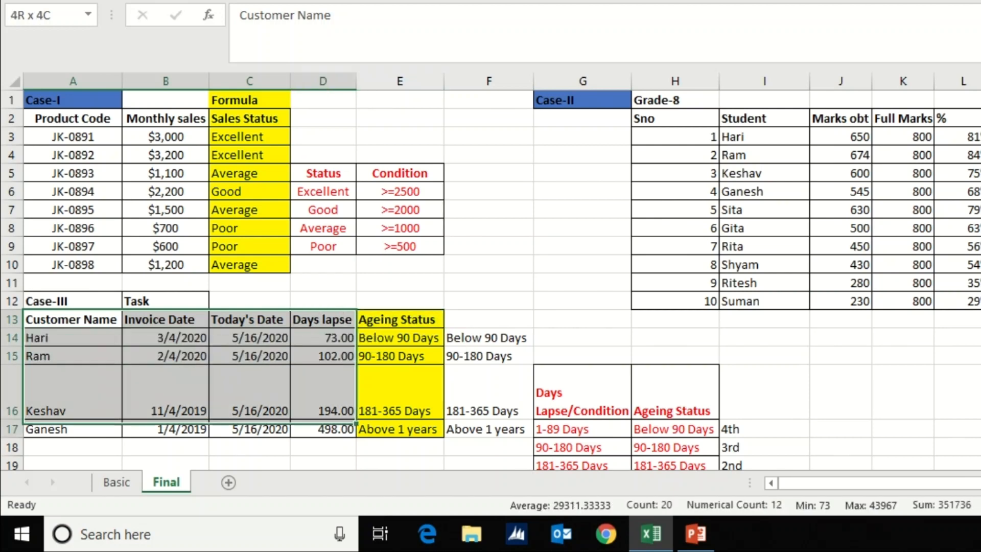
key(shift+Up)
key(shift+Up)
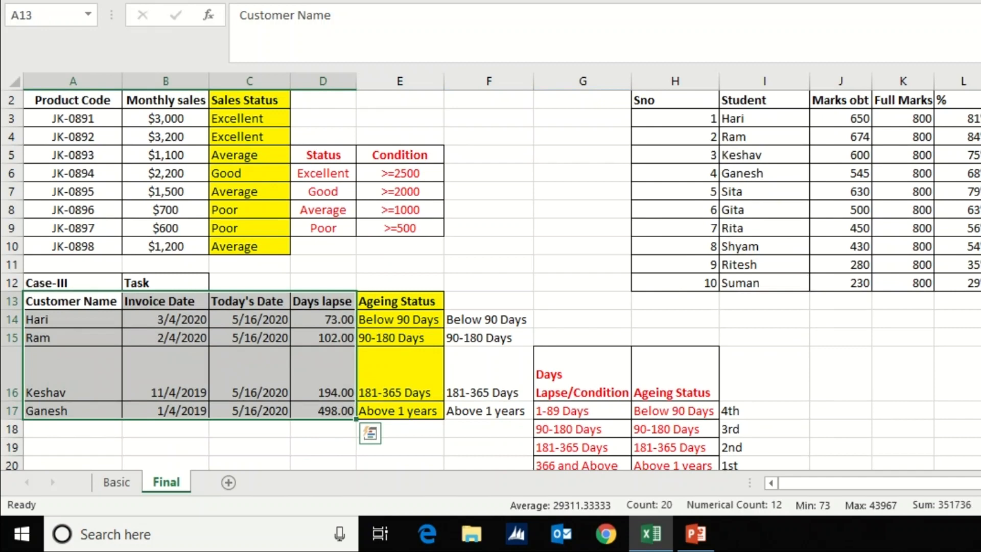
Check the Days lapse formula in D14 and review the Days lapse values of all Case-III customers.
key(Down)
key(Down)
key(Right)
key(Right)
key(Right)
key(Up)
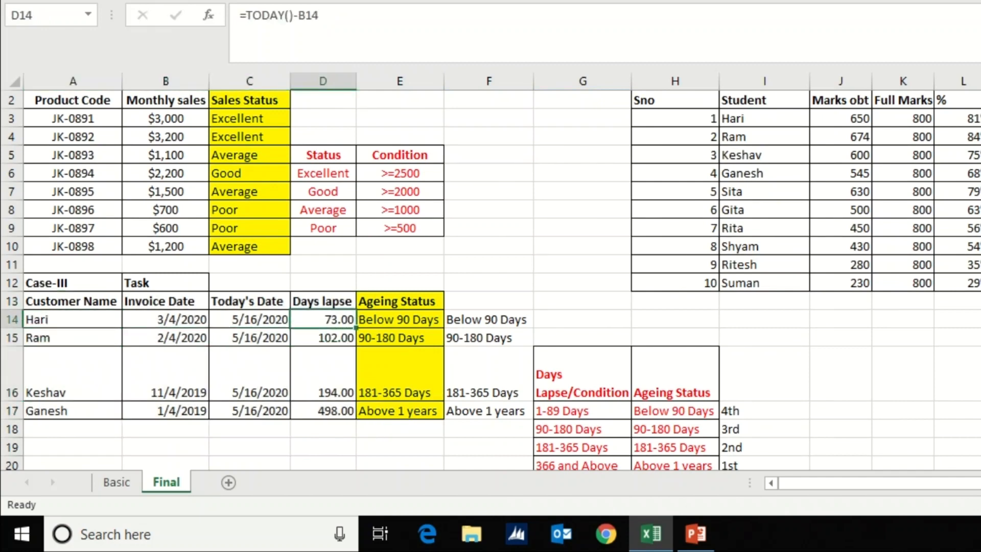
key(Left)
key(Left)
key(Left)
key(Right)
key(Right)
key(Right)
key(shift+Down)
key(shift+Down)
key(shift+Down)
key(shift+Down)
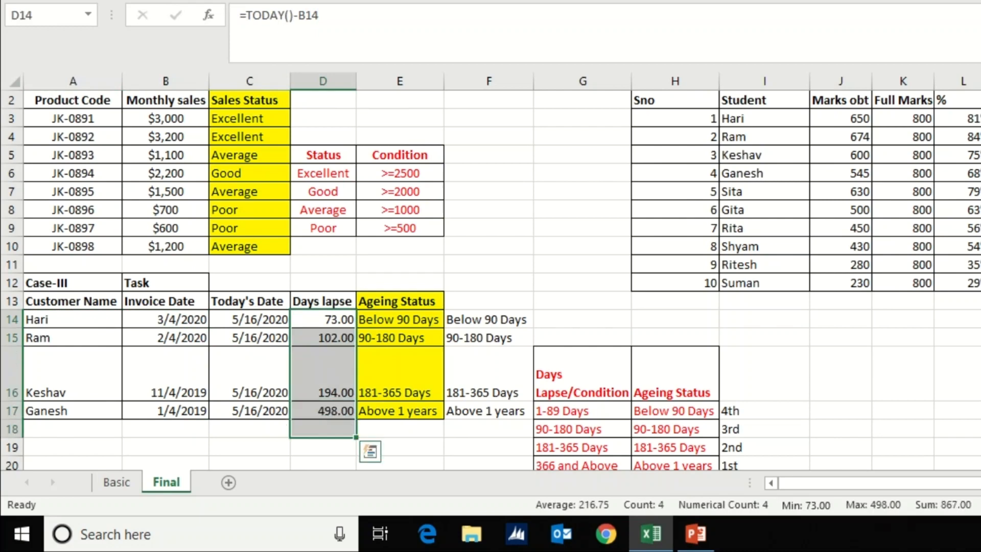
Clear the duplicate ageing status formulas in F14:F17, beside the Ageing Status column.
key(Up)
key(Up)
key(Right)
key(Down)
key(Down)
key(shift+Right)
key(shift+Left)
key(Right)
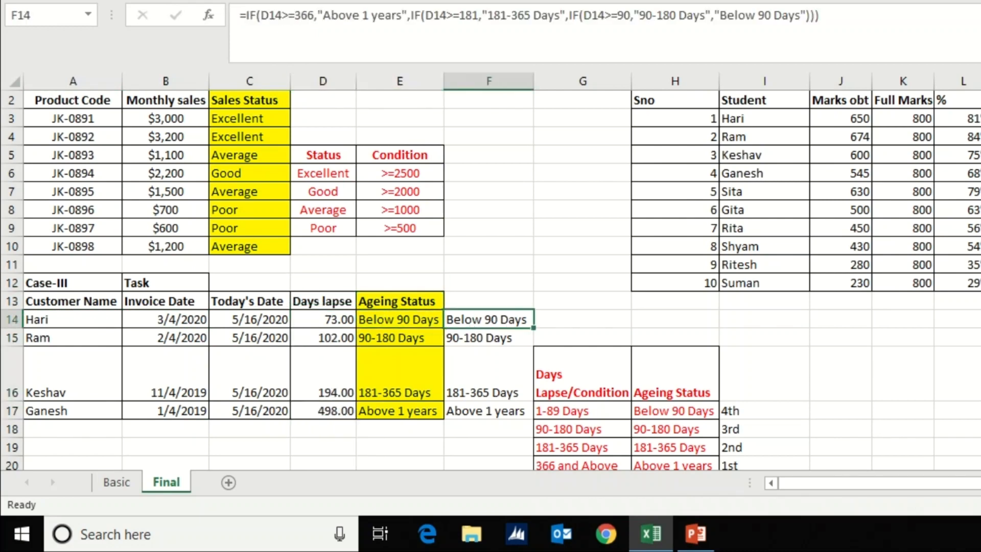
key(Delete)
key(Down)
key(Delete)
key(Down)
key(Delete)
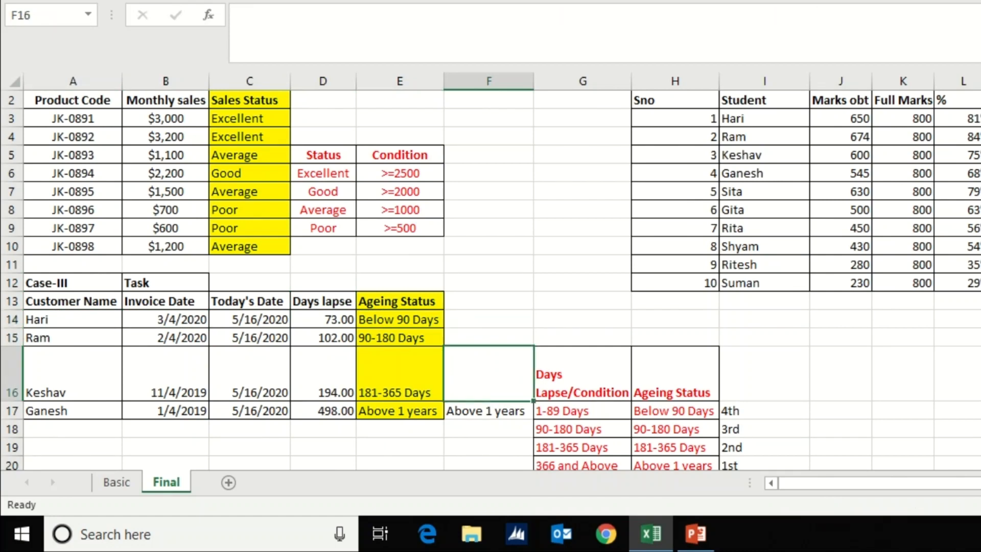
key(Down)
key(Delete)
Clear the Ageing Status formulas in E14:E17 and return to cell E14.
key(Left)
key(shift+Up)
key(shift+Up)
key(shift+Up)
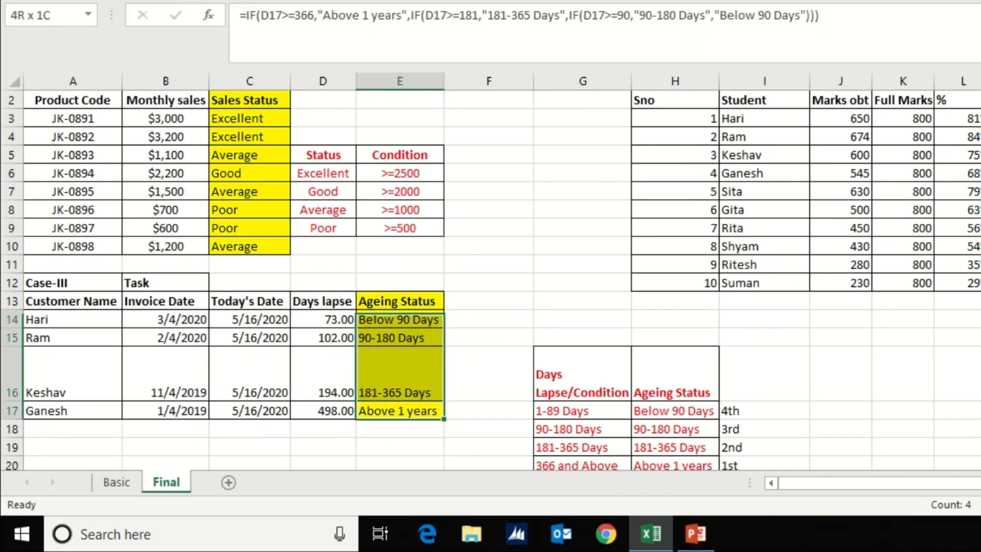
key(Delete)
key(Up)
key(Up)
key(Up)
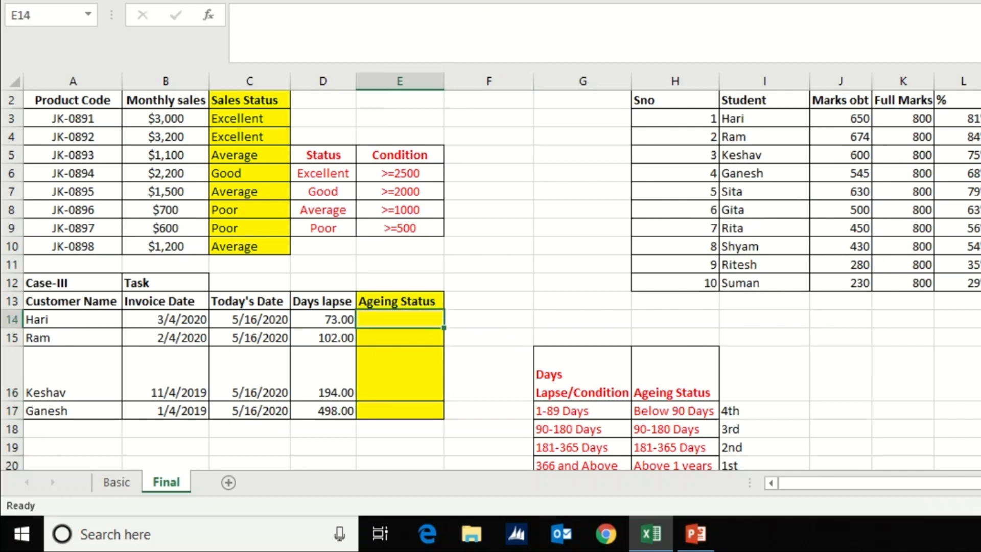
Examine the Days Lapse/Condition and Ageing Status lookup table from its headings to the last row.
key(Down)
key(Down)
key(Down)
key(Right)
key(Right)
key(Right)
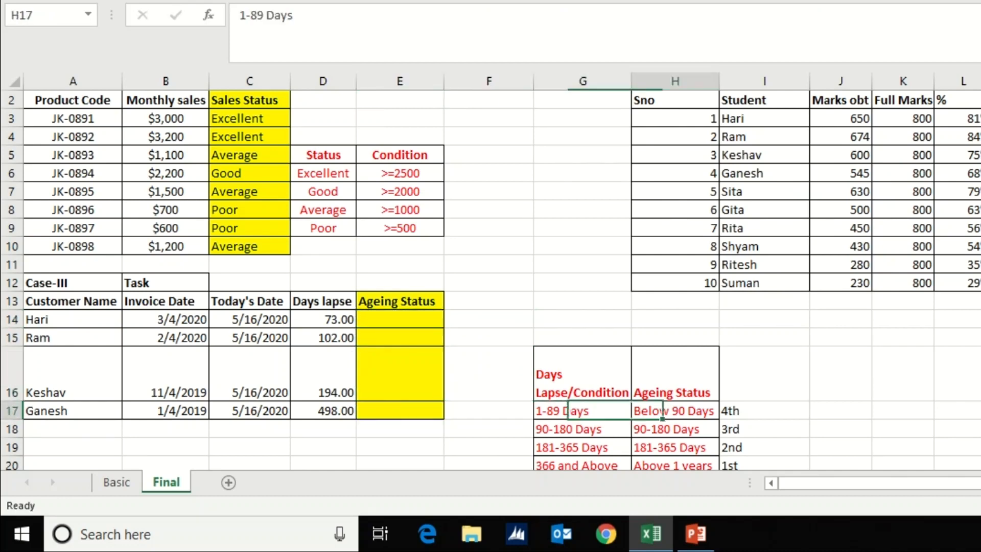
key(Down)
key(Down)
key(Down)
key(Up)
key(Up)
key(Up)
key(Up)
key(Up)
key(Down)
key(Down)
key(Left)
key(Left)
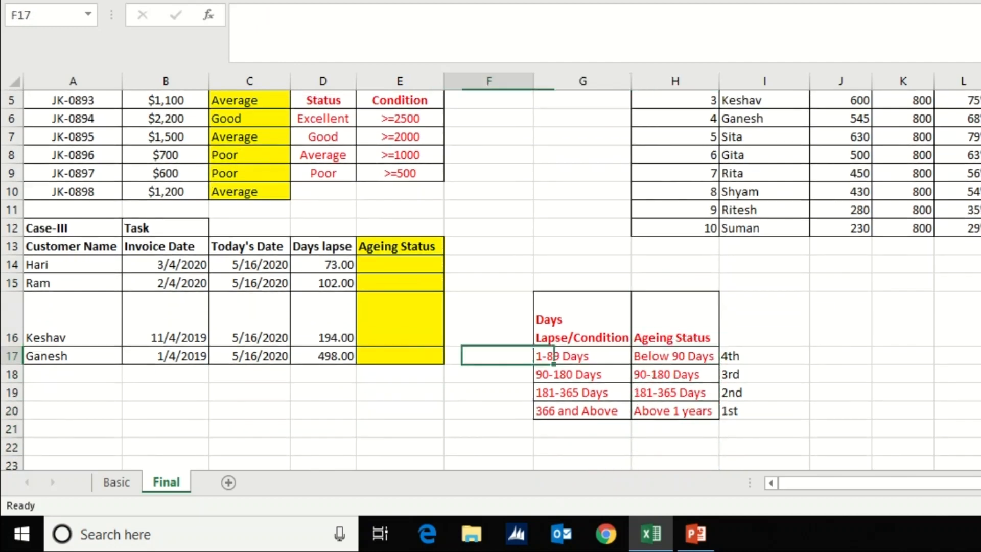
Go to the Status heading of the Case-I condition table.
key(Left)
key(Up)
key(Up)
key(Up)
key(Up)
key(Up)
key(Up)
key(Up)
key(Up)
key(Up)
key(Up)
key(Up)
key(Up)
key(Up)
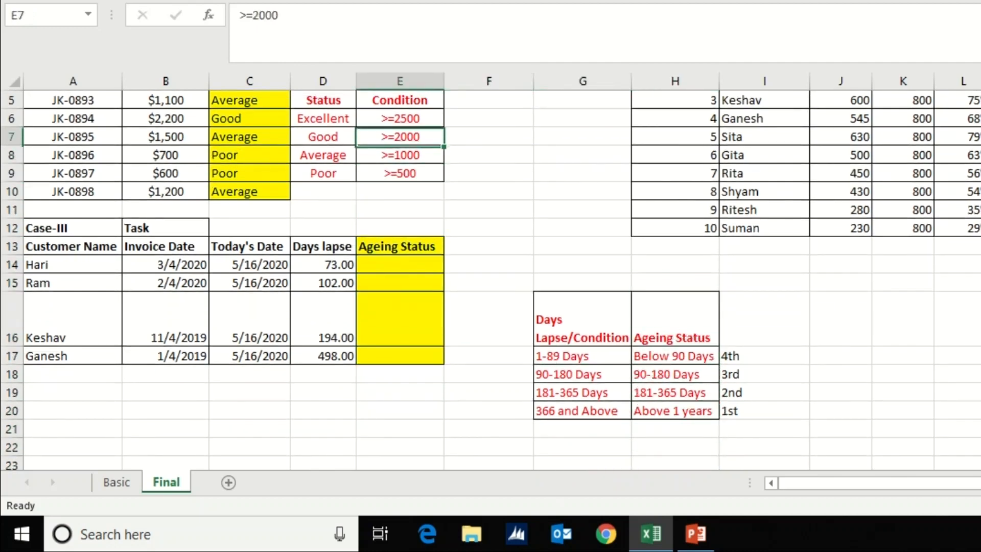
key(Left)
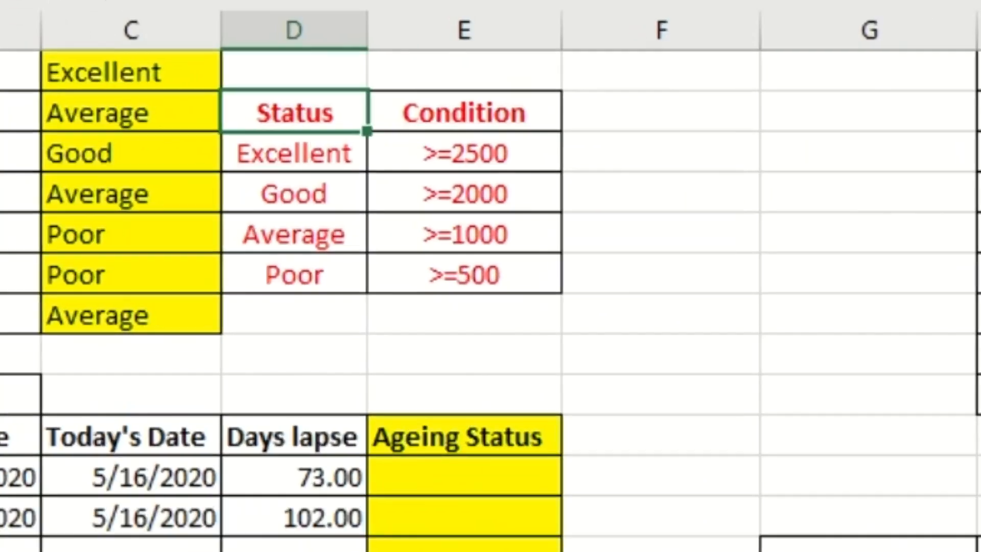
Examine the Case-I Condition column from its heading to the Poor row.
key(Right)
key(shift+Down)
key(shift+Down)
key(shift+Down)
key(shift+Down)
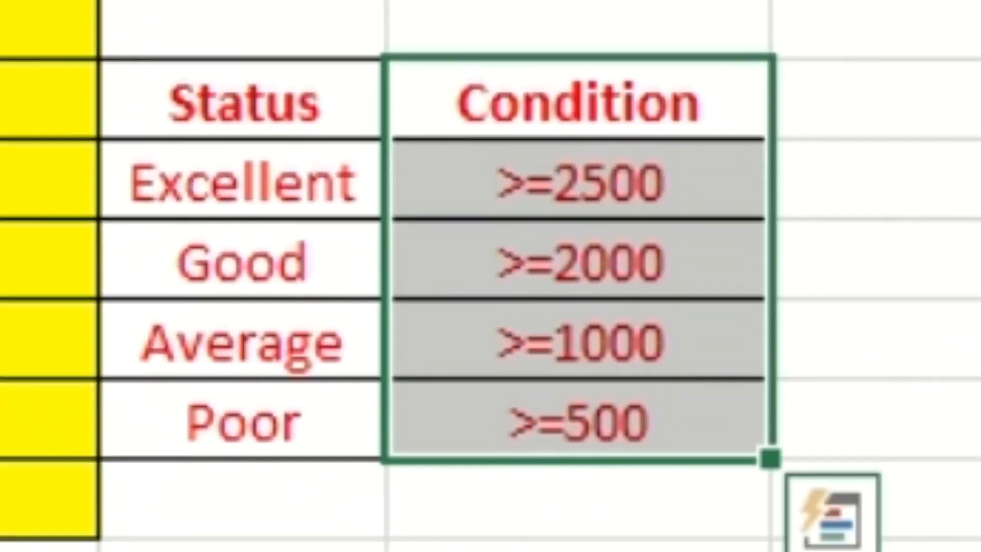
key(shift+Left)
key(Right)
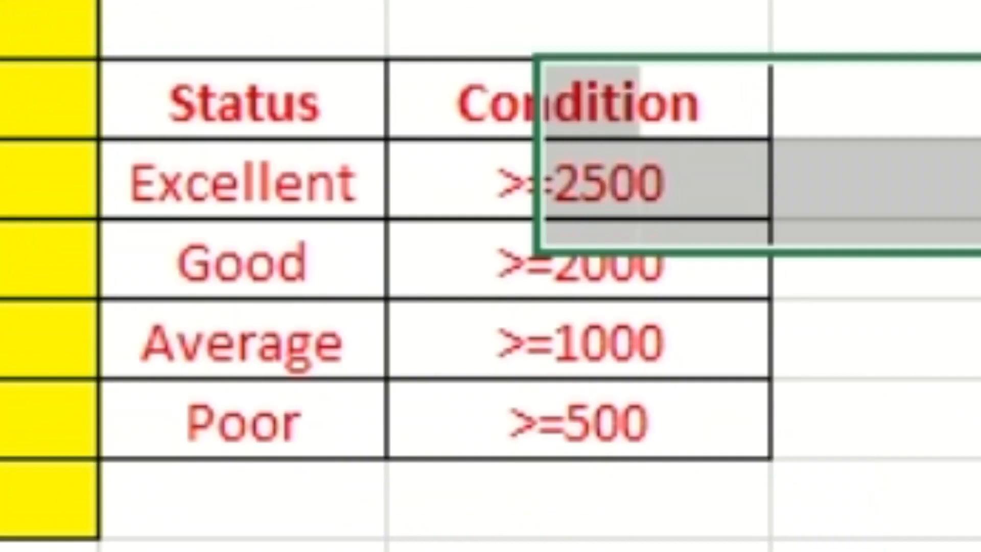
Review the Case-I thresholds from >=2500 to >=500 one by one.
key(Left)
key(Down)
key(shift+Down)
key(shift+Down)
key(shift+Down)
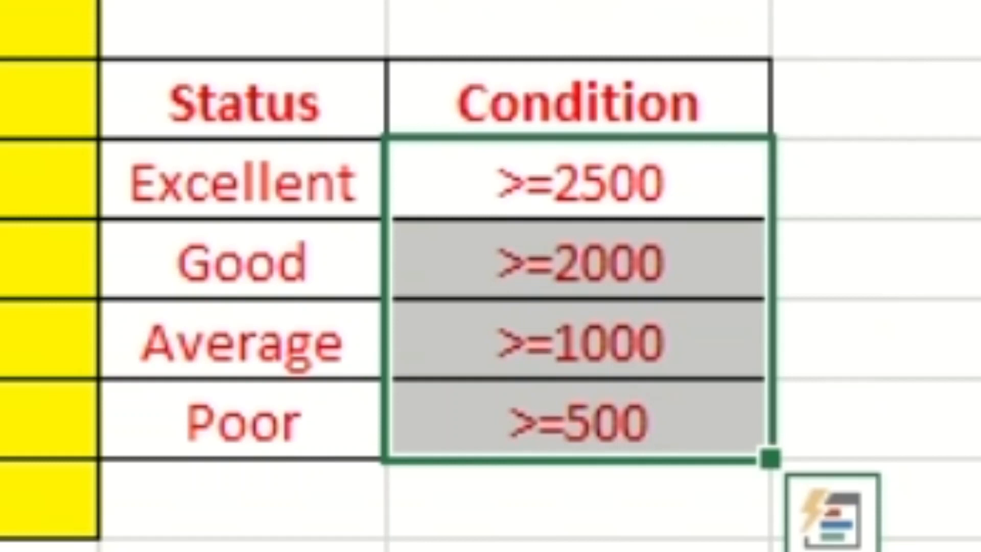
key(Down)
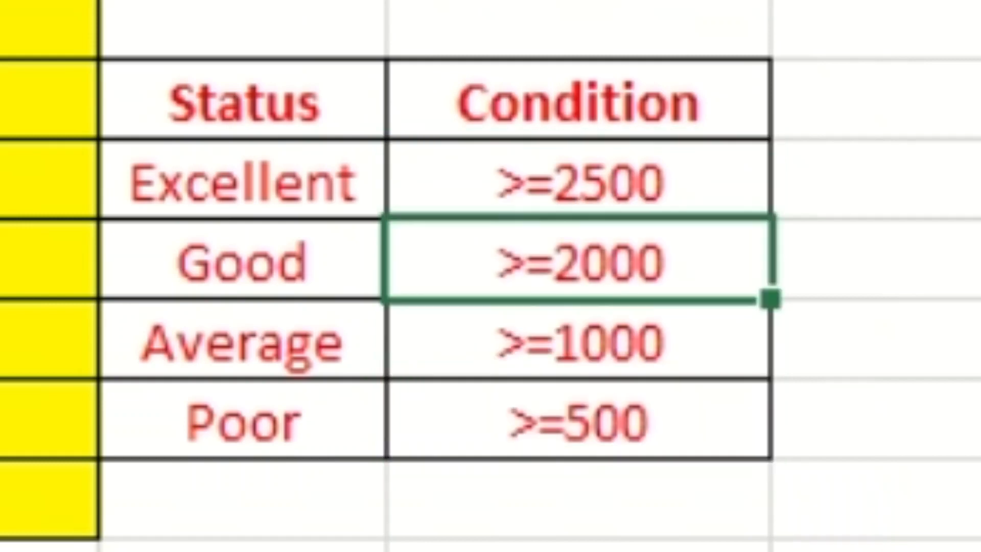
key(Up)
key(Down)
key(Down)
key(Down)
Go to the Case-II Division/Status table and check the Distinction row's condition.
key(Right)
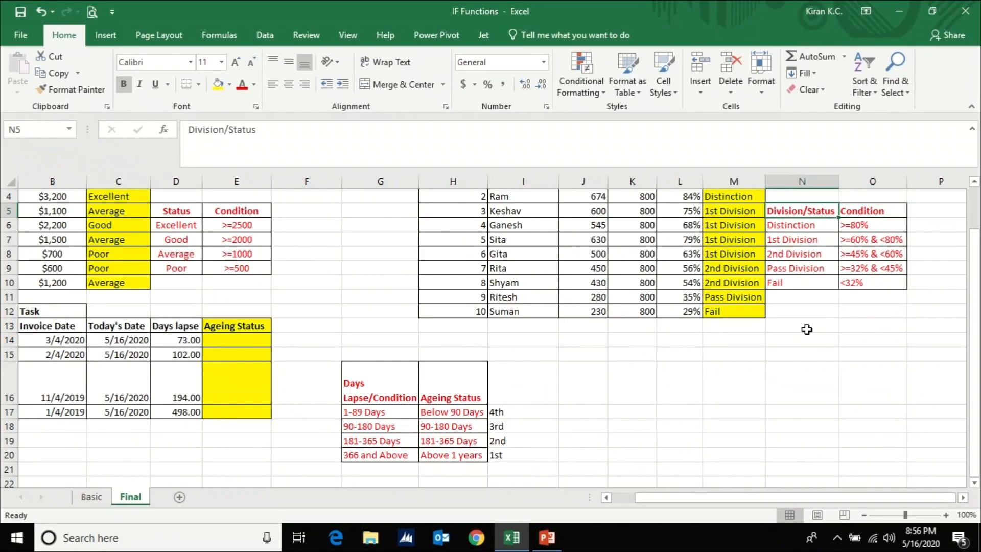
key(Down)
key(Right)
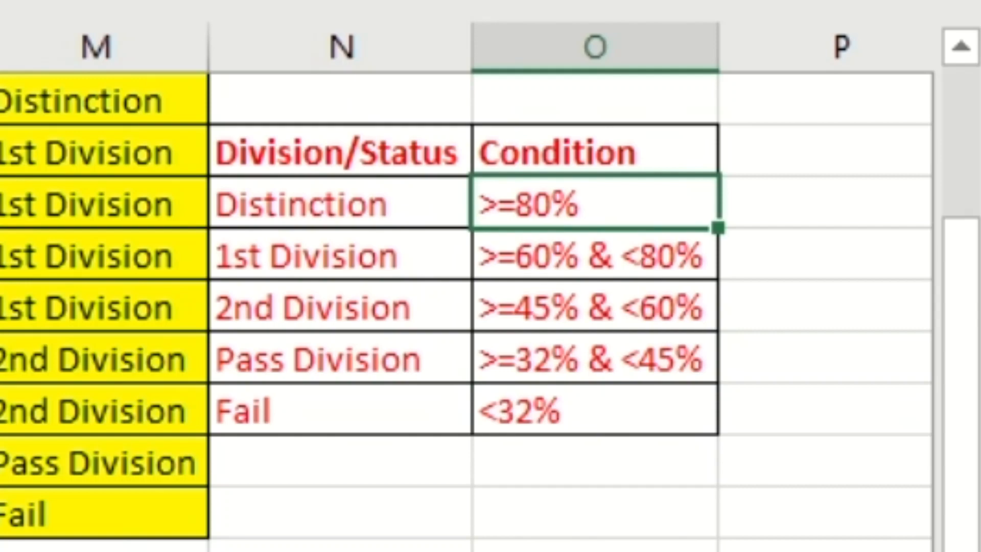
key(Up)
key(Down)
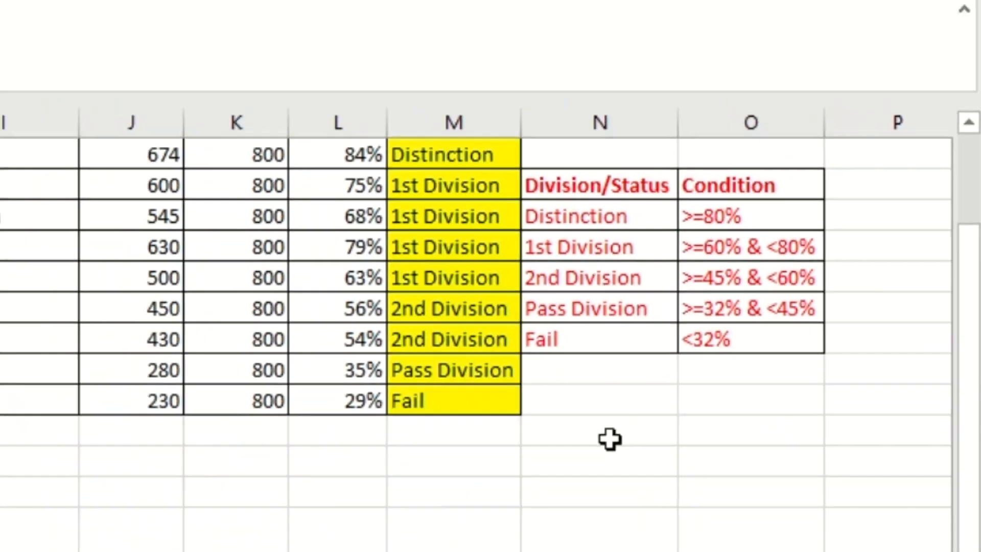
Examine the Case-III Days Lapse/Condition ranges from 1-89 Days to 366 and Above.
key(Left)
key(shift+Down)
key(shift+Down)
key(shift+Down)
key(shift+Down)
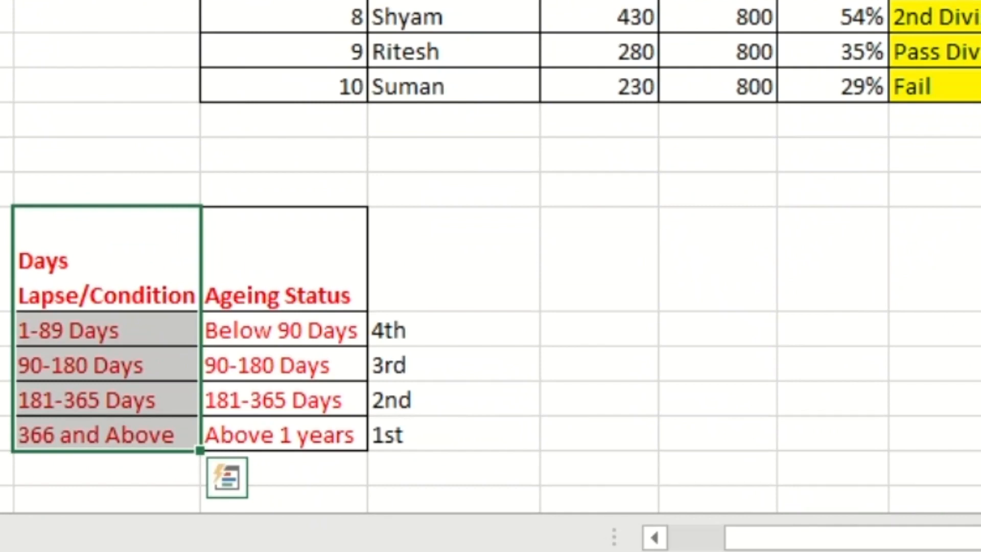
key(Down)
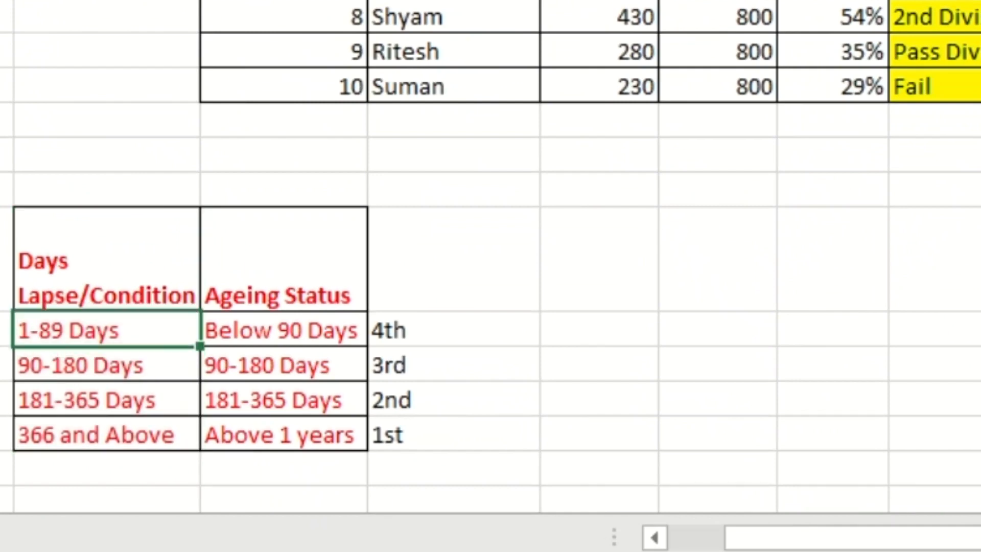
key(Down)
key(Down)
key(Down)
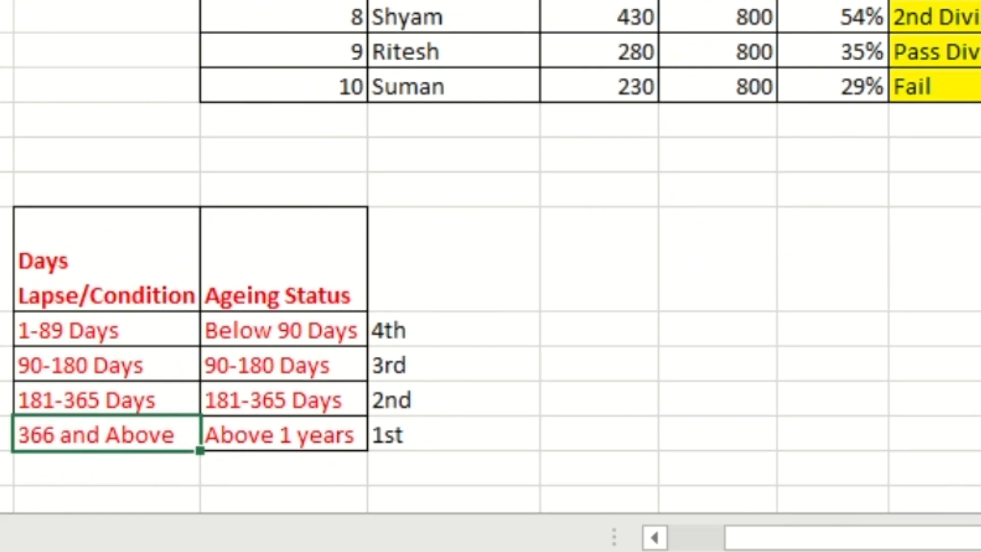
Check the order labels beside the 366 and Above row and the 181-365 Days row.
key(Right)
key(Right)
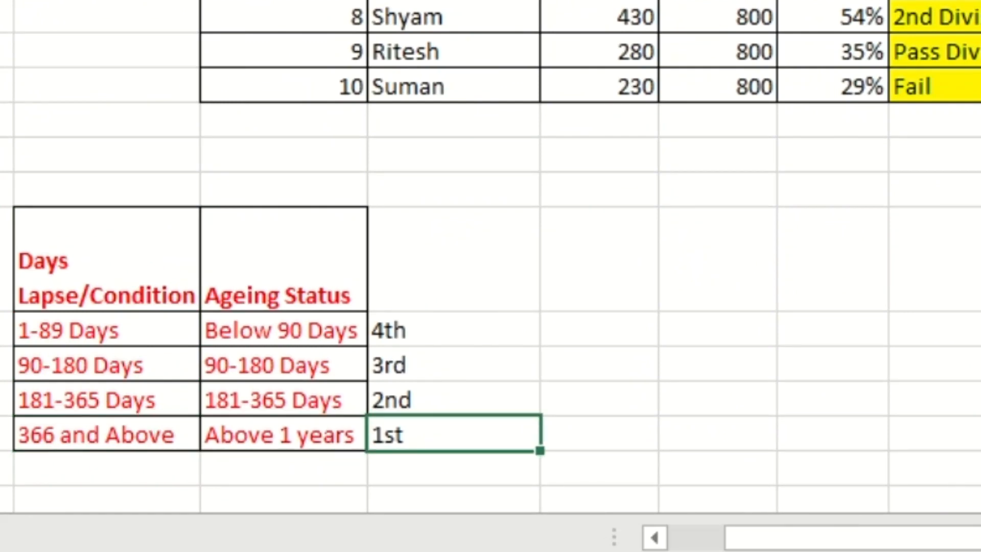
key(Left)
key(Left)
key(Up)
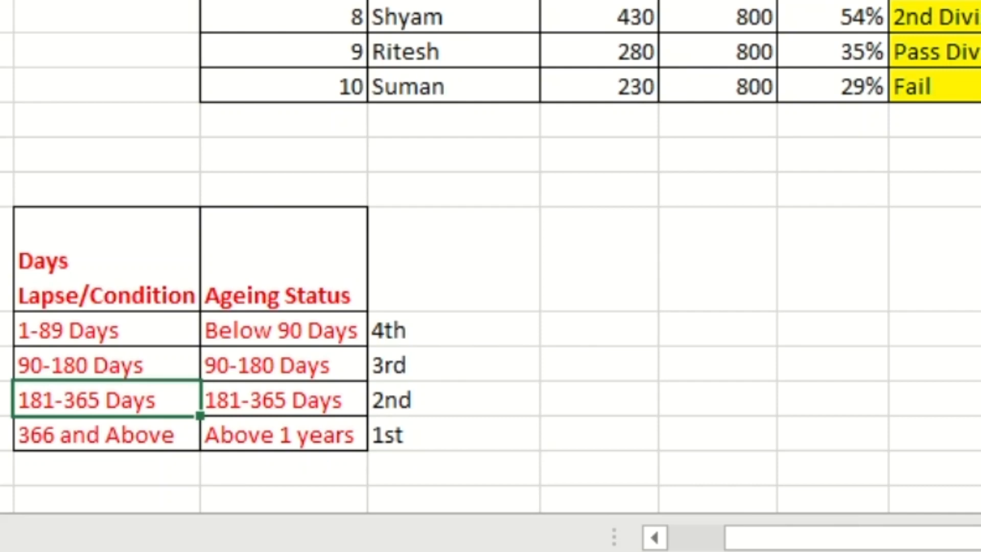
key(Right)
key(Right)
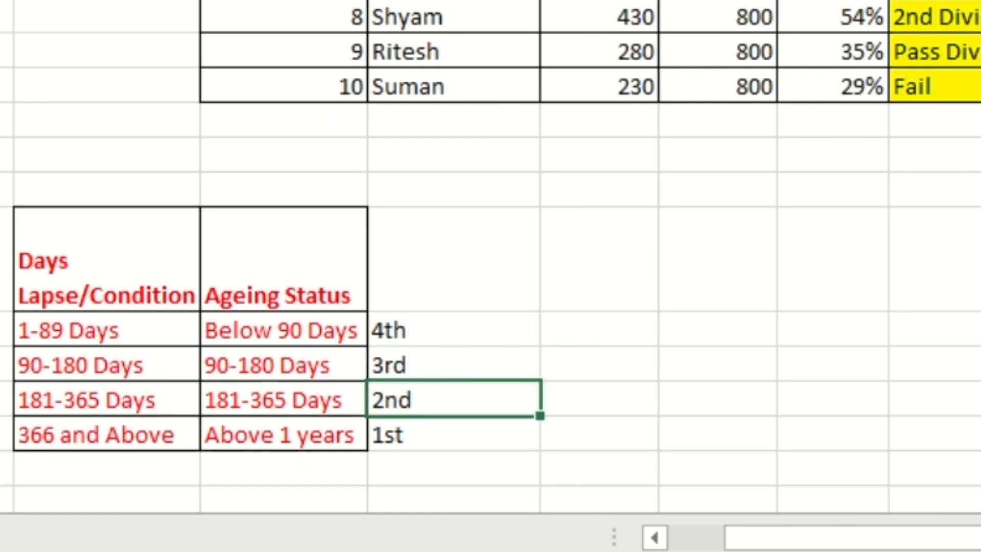
Examine the Days Lapse/Condition and Ageing Status columns from their headings to the last row.
key(Left)
key(Left)
key(Left)
key(Up)
key(Up)
key(Right)
key(Up)
key(shift+Right)
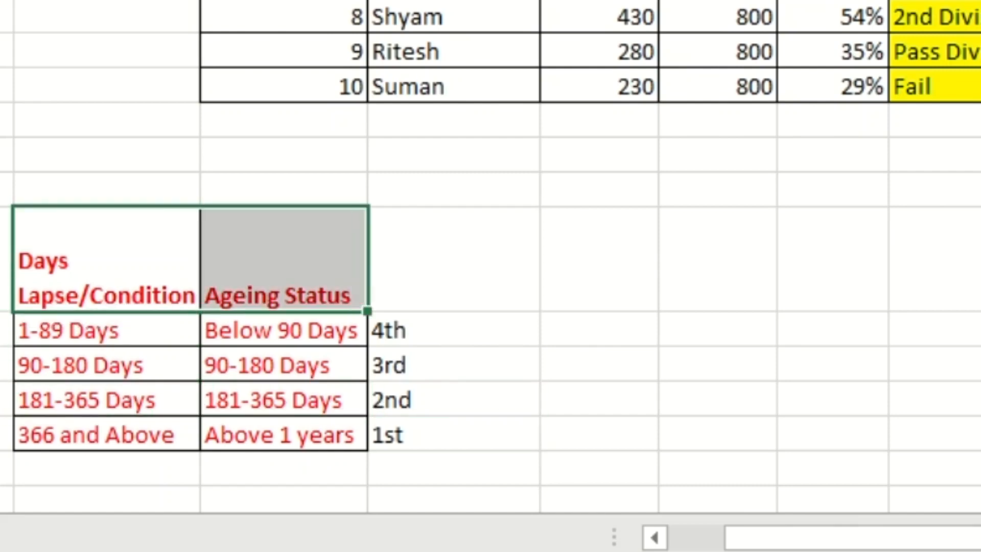
key(shift+Down)
key(shift+Down)
key(shift+Down)
key(shift+Down)
key(Left)
key(Right)
key(shift+Down)
key(shift+Down)
key(shift+Down)
key(shift+Down)
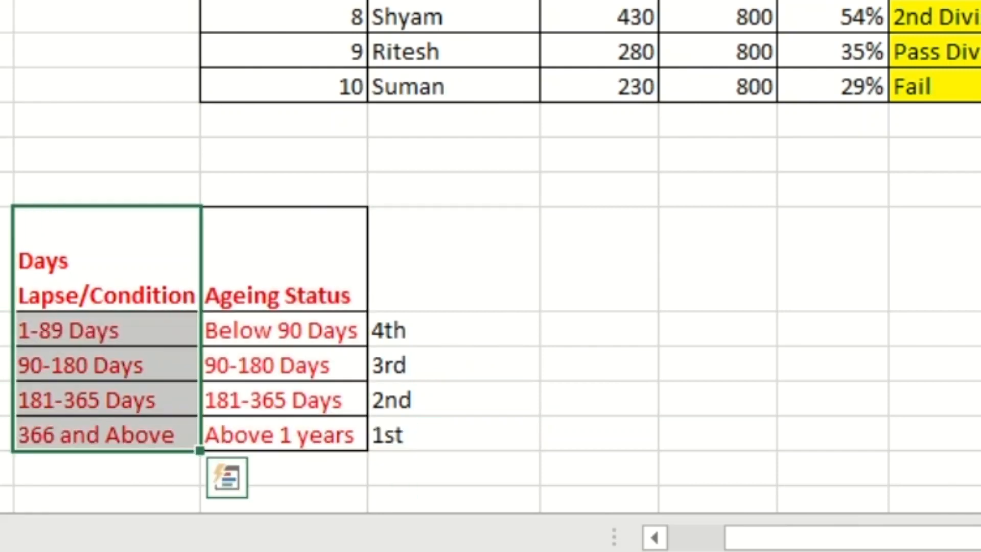
Trace the 366 and Above row across to its order label.
key(Down)
key(Down)
key(Down)
key(Down)
key(Right)
key(Right)
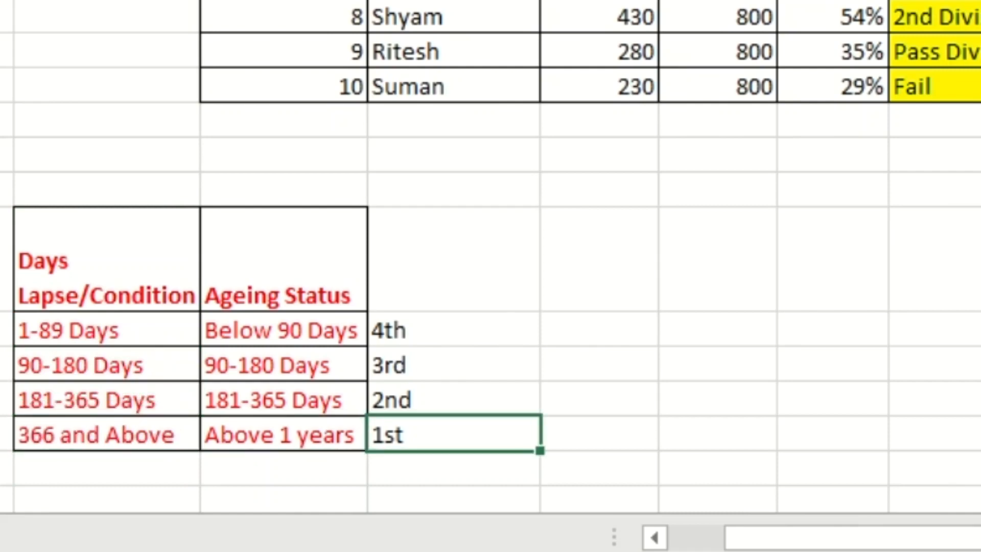
Enter the heading Days Lapse/Condition in the heading row, one column past the order labels.
key(Up)
key(Up)
key(Up)
key(Up)
key(Left)
key(Left)
key(Right)
key(Left)
key(Right)
key(Right)
key(Right)
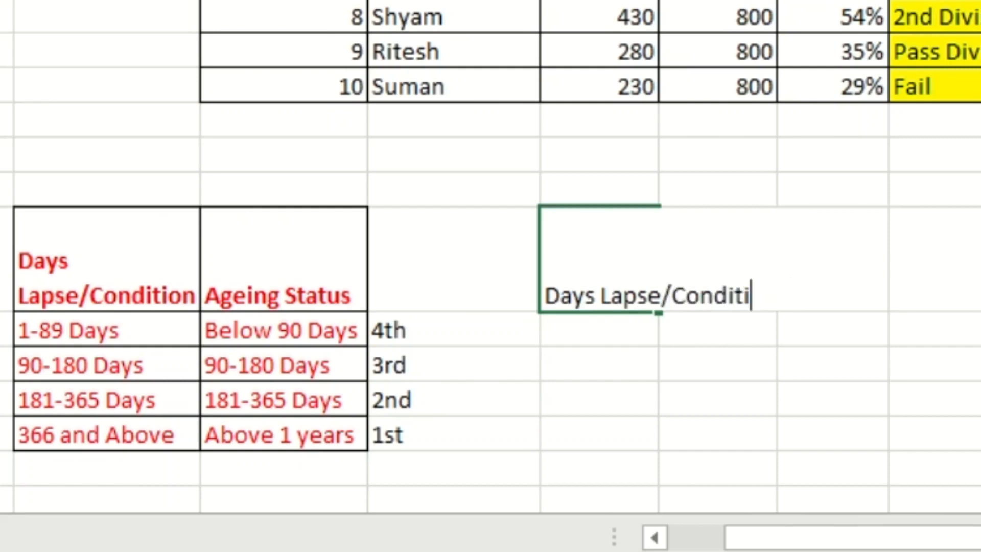
key(Return)
Copy the Ageing Status heading into the cell beside the new Days Lapse/Condition heading.
key(Up)
key(Left)
key(Left)
key(ctrl+c)
key(Right)
key(Right)
key(Right)
key(Right)
key(Left)
key(ctrl+v)
Copy the 366 and Above condition into the first row under the new Days Lapse/Condition heading.
key(Down)
key(Left)
key(Up)
key(Left)
key(Down)
key(Down)
key(Down)
key(Left)
key(Left)
key(Down)
key(Down)
key(Up)
key(ctrl+c)
key(Right)
key(Right)
key(Right)
key(Right)
key(Up)
key(Up)
key(Up)
key(Left)
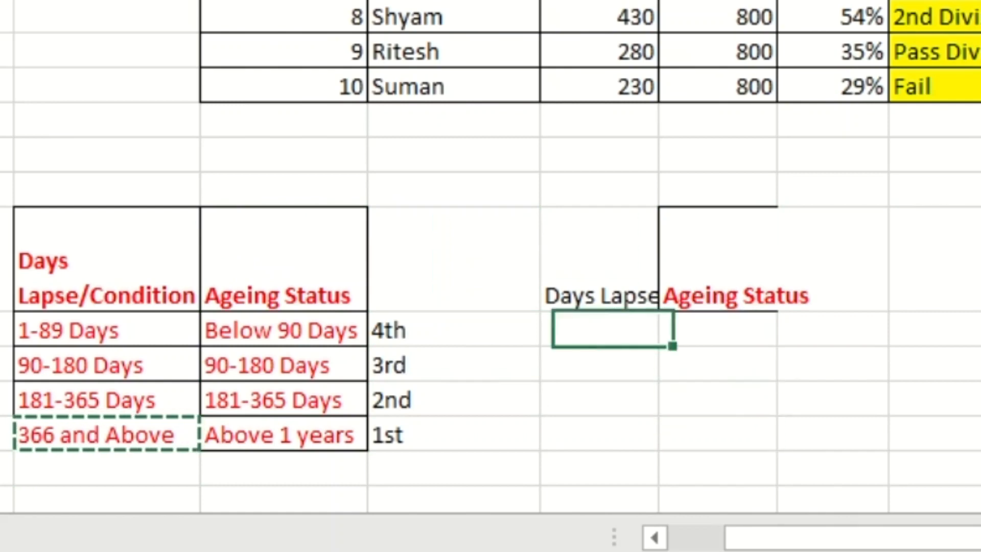
key(ctrl+v)
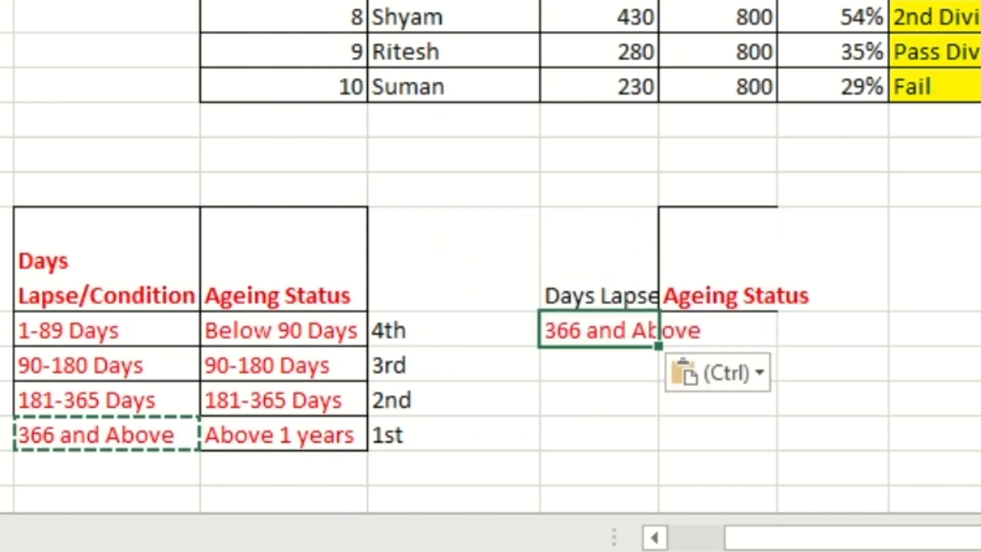
AutoFit the new Days Lapse/Condition column to the width of its 366 and Above entry.
key(alt+h)
key(o)
key(i)
key(Right)
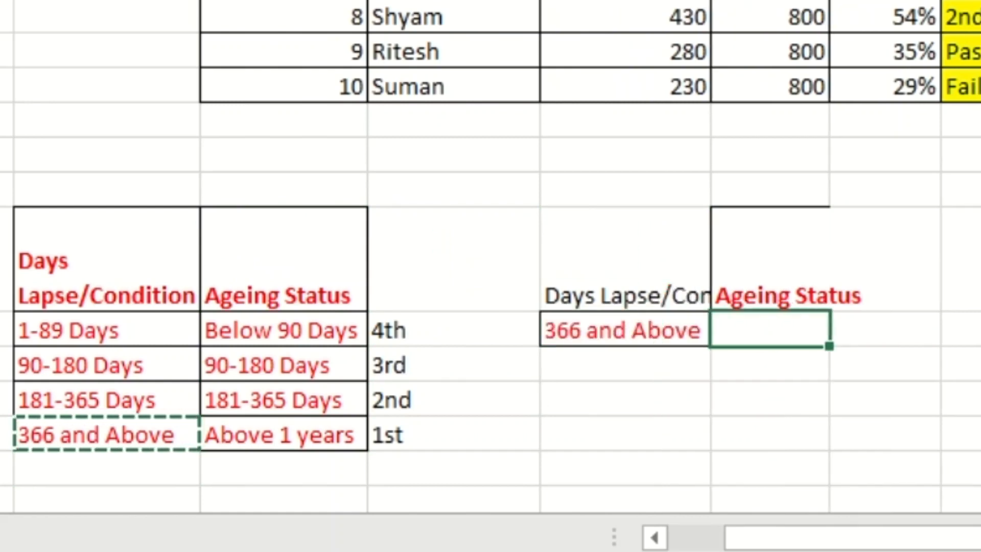
Copy the Above 1 years status into the new Ageing Status column beside 366 and Above.
key(Left)
key(Left)
key(Left)
key(Left)
key(Down)
key(Down)
key(Down)
key(Right)
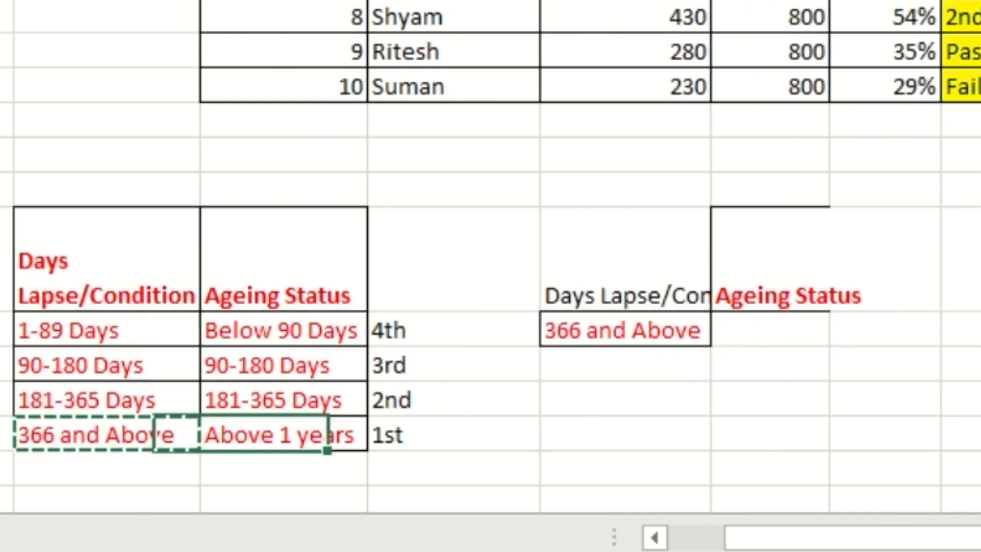
key(ctrl+c)
key(Right)
key(Right)
key(Right)
key(Right)
key(Up)
key(Up)
key(Up)
key(Left)
key(ctrl+v)
Copy the 181-365 Days condition into the new table's row below 366 and Above.
key(Down)
key(Up)
key(Left)
key(Left)
key(Down)
key(Left)
key(Left)
key(Left)
key(Down)
key(ctrl+c)
key(Right)
key(Right)
key(Right)
key(Right)
key(Up)
key(Left)
key(ctrl+v)
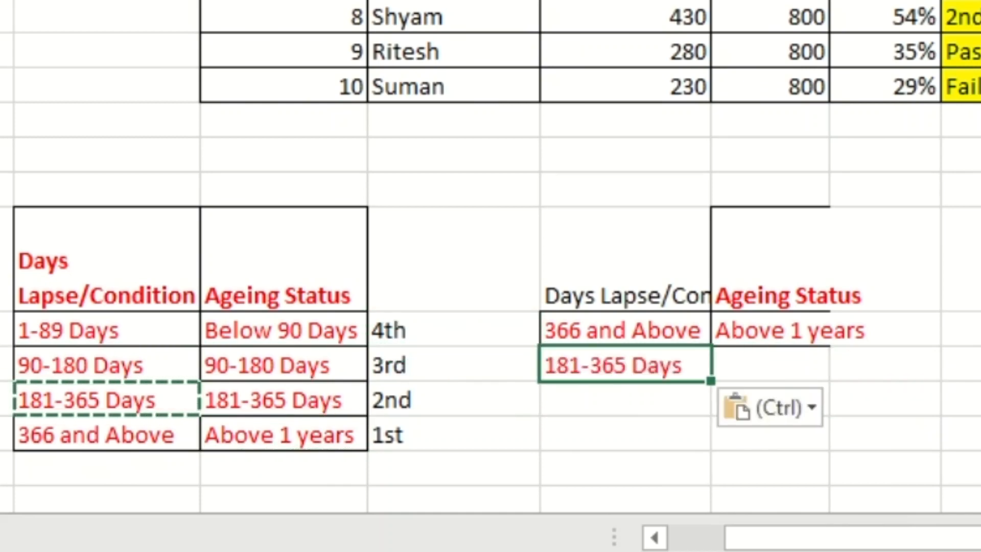
Copy the 181-365 Days ageing status beside the matching condition in the new table.
key(Right)
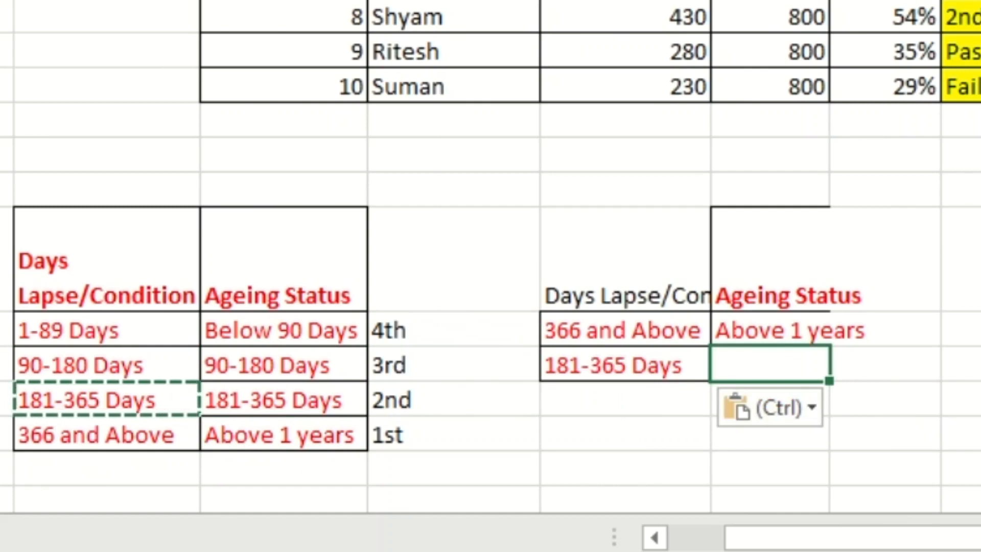
key(Left)
key(Left)
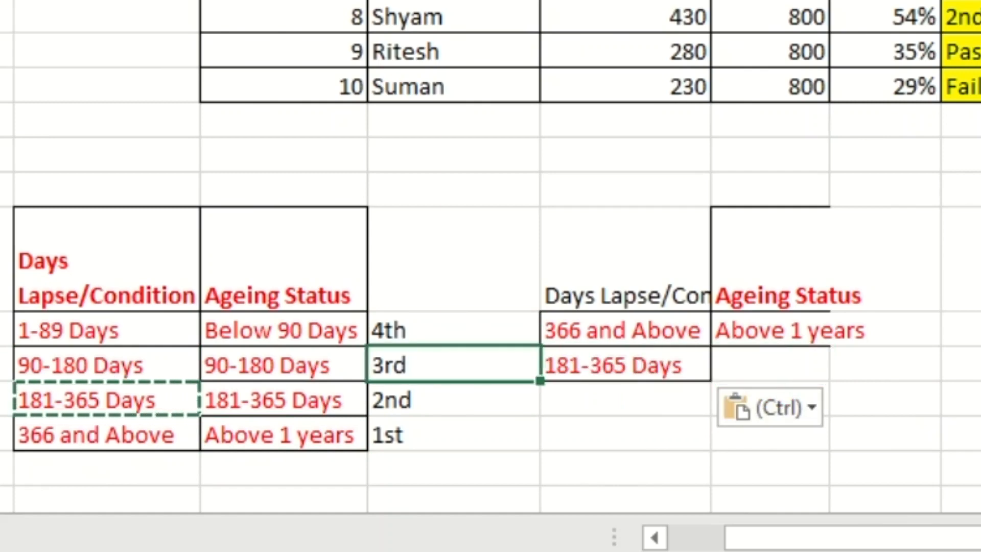
key(Right)
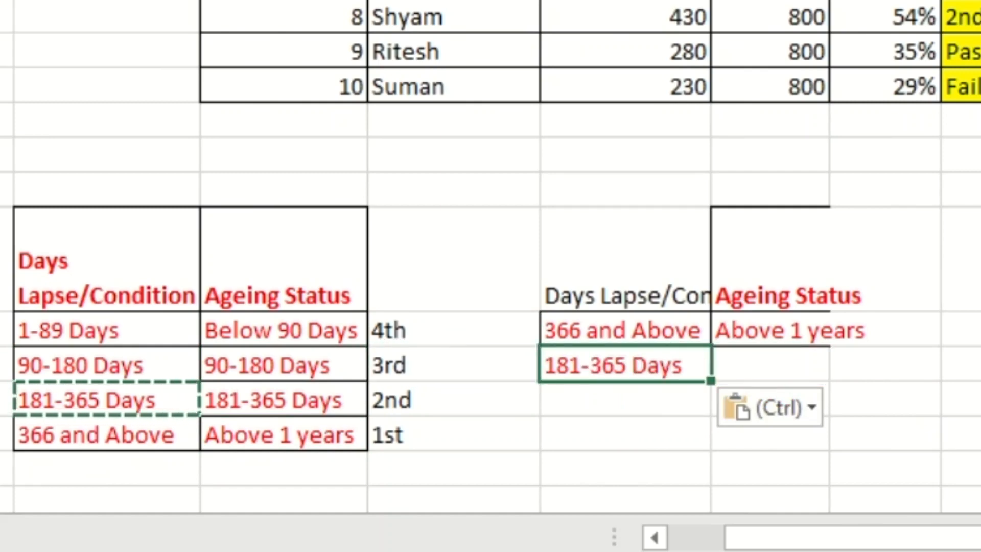
key(Right)
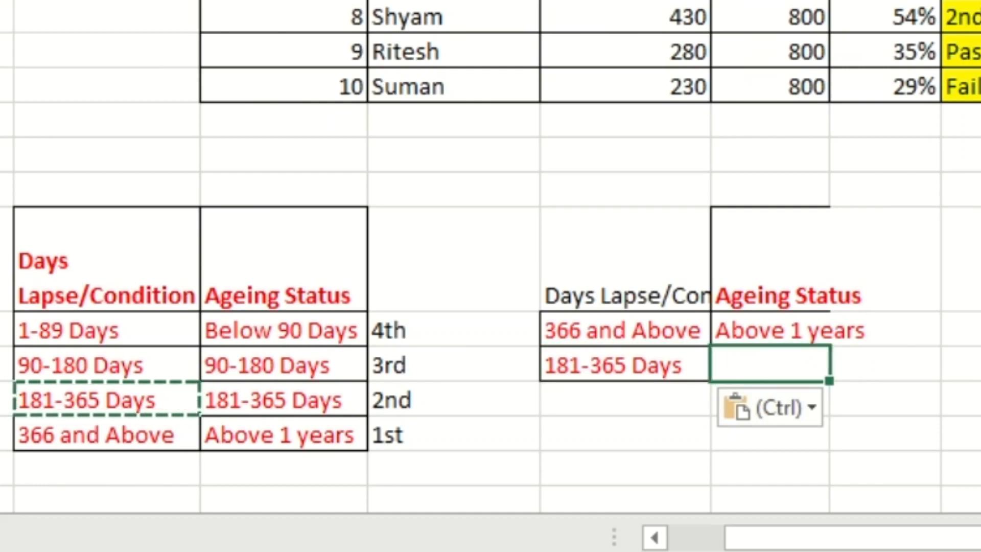
key(Left)
key(Left)
key(Left)
key(Down)
key(ctrl+c)
key(Right)
key(Right)
key(Right)
key(Up)
key(ctrl+v)
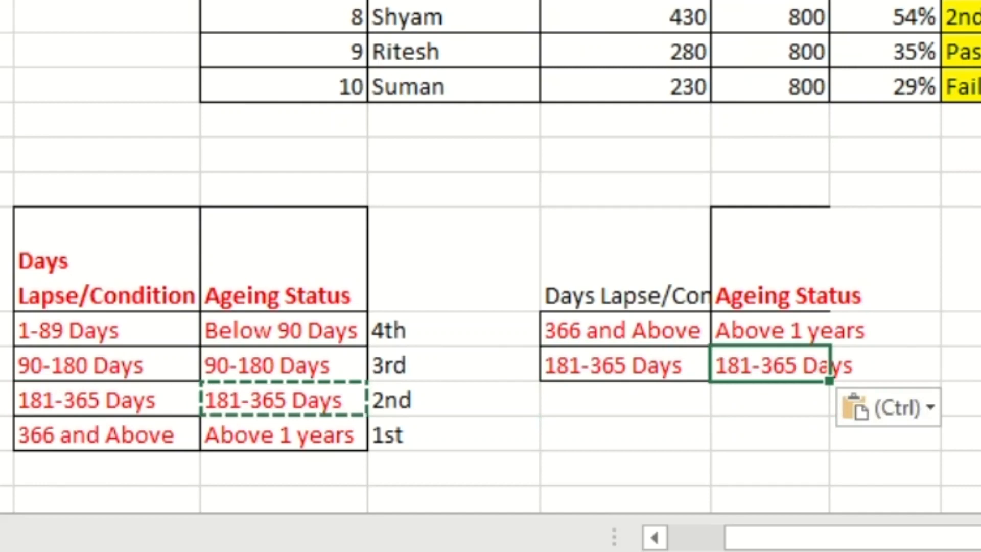
AutoFit the new Ageing Status column to the width of its 181-365 Days entry.
key(alt+h)
key(o)
key(i)
Copy the 90-180 Days condition into the new table's row below 181-365 Days.
key(Down)
key(Left)
key(Left)
key(Left)
key(Left)
key(Up)
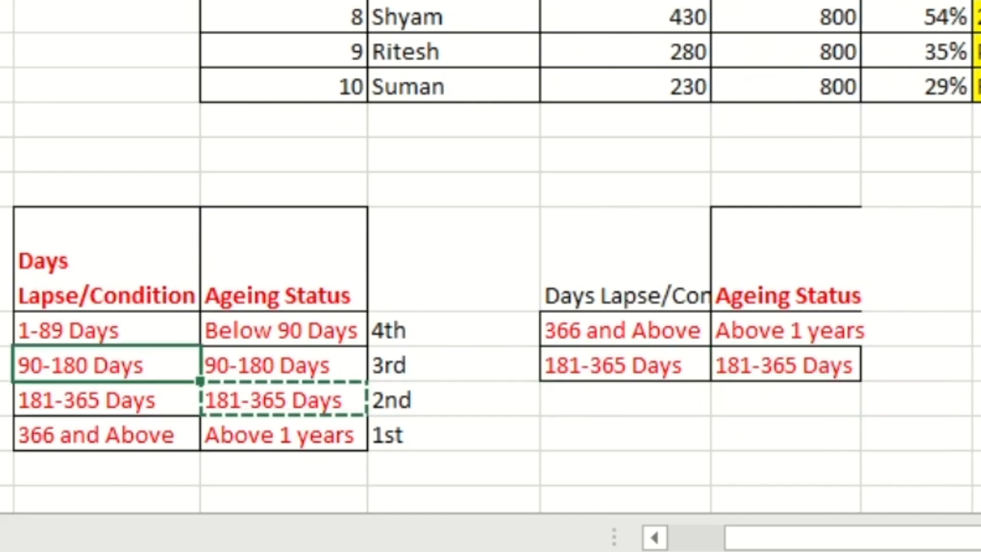
key(ctrl+c)
key(Right)
key(Right)
key(Right)
key(Down)
key(ctrl+v)
Copy the 90-180 Days ageing status beside the matching condition in the new table.
key(Right)
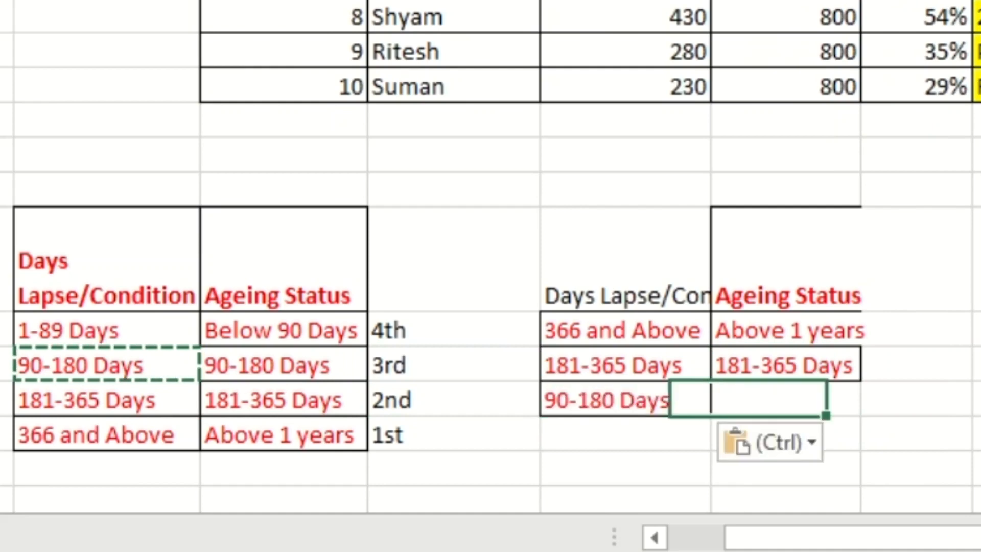
key(Left)
key(Left)
key(Up)
key(Left)
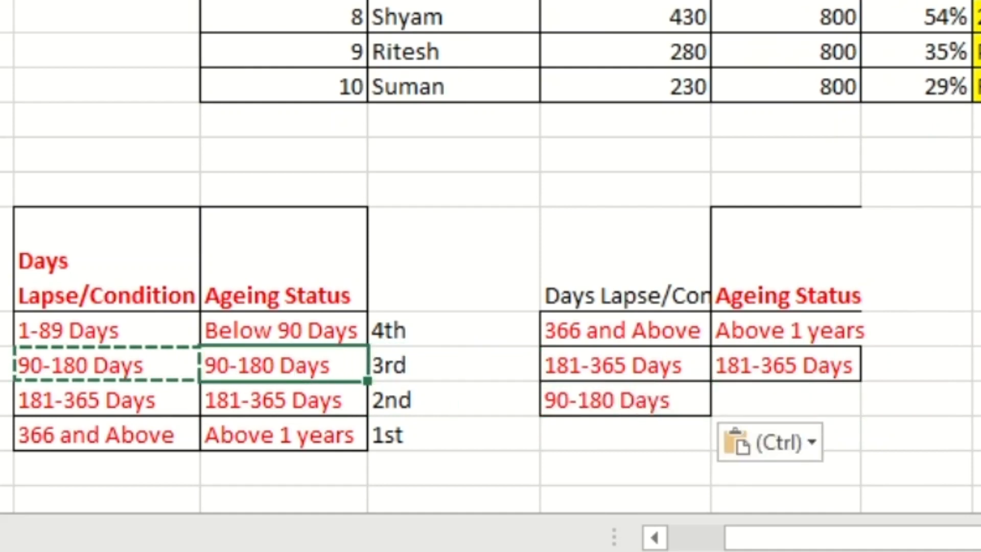
key(ctrl+c)
key(Right)
key(Right)
key(Down)
key(Right)
key(ctrl+v)
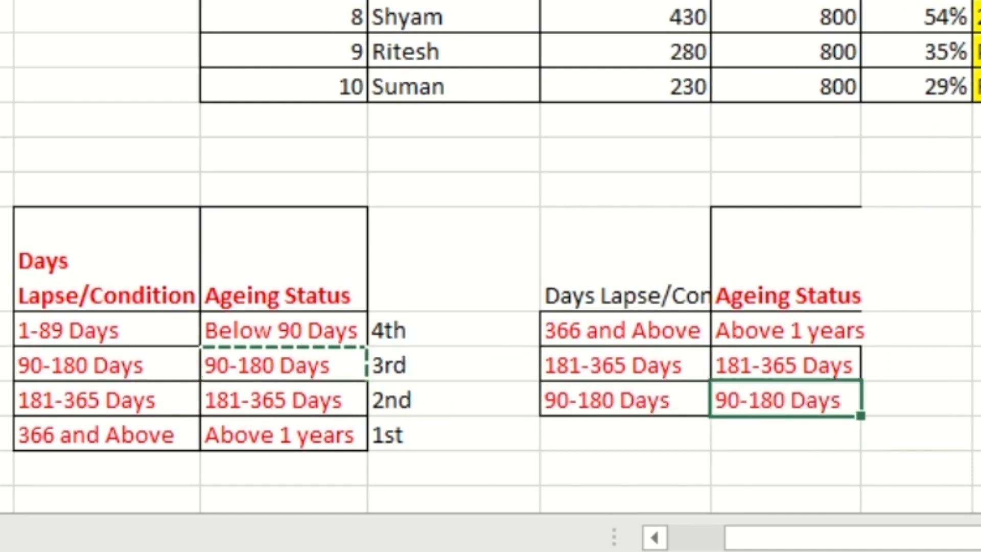
Copy the 1-89 Days condition into the new table's row below 90-180 Days.
key(Down)
key(Left)
key(Left)
key(Left)
key(Up)
key(Up)
key(Up)
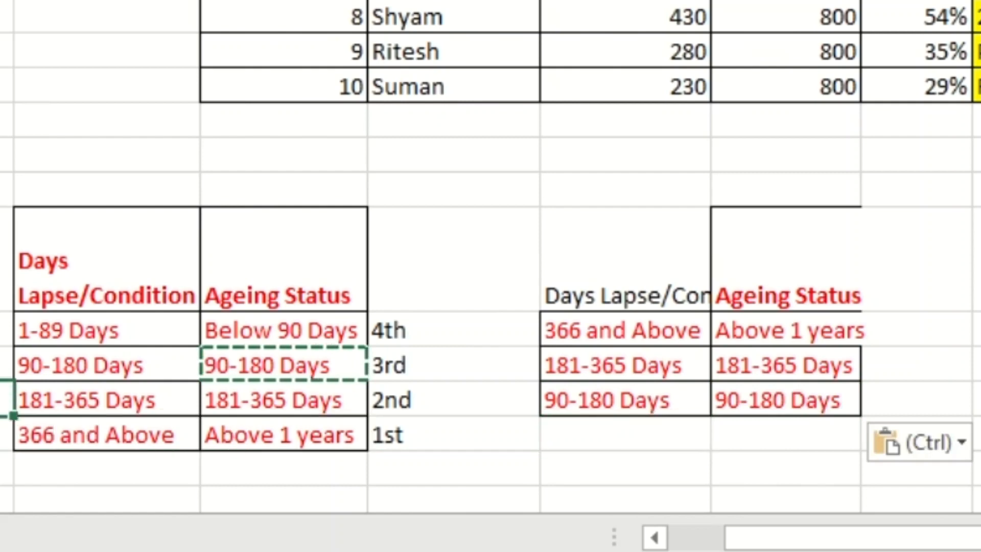
key(ctrl+c)
key(Right)
key(Right)
key(Right)
key(Right)
key(Right)
key(Down)
key(Down)
key(Down)
key(Left)
key(ctrl+v)
Copy the Below 90 Days ageing status beside the 1-89 Days condition in the new table.
key(Right)
key(Left)
key(Left)
key(Left)
key(Up)
key(Up)
key(Up)
key(ctrl+c)
key(Right)
key(Right)
key(Right)
key(Right)
key(Down)
key(Down)
key(Down)
key(ctrl+v)
AutoFit both columns of the new condition table, including its header row, to their contents.
key(shift+Up)
key(shift+Up)
key(shift+Up)
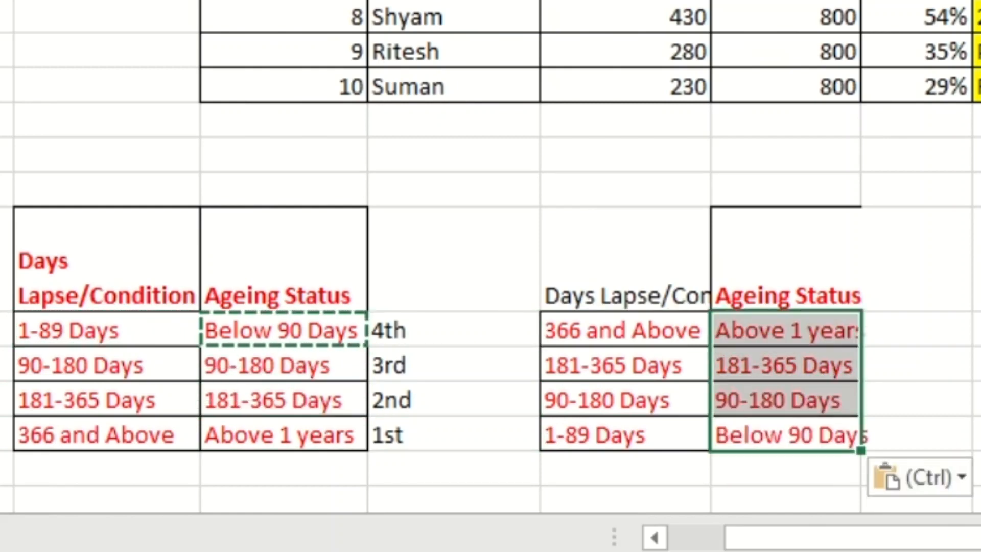
key(shift+Up)
key(shift+Left)
key(alt)
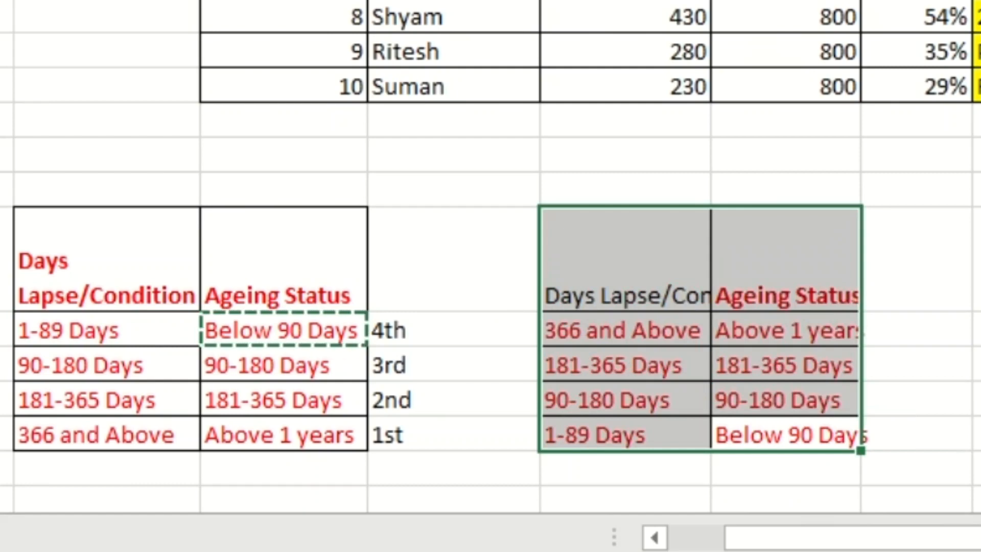
key(h)
key(o)
key(i)
Copy the new table's Ageing Status header formatting onto its Days Lapse/Condition header with Format Painter.
key(Left)
key(Right)
key(Up)
key(Up)
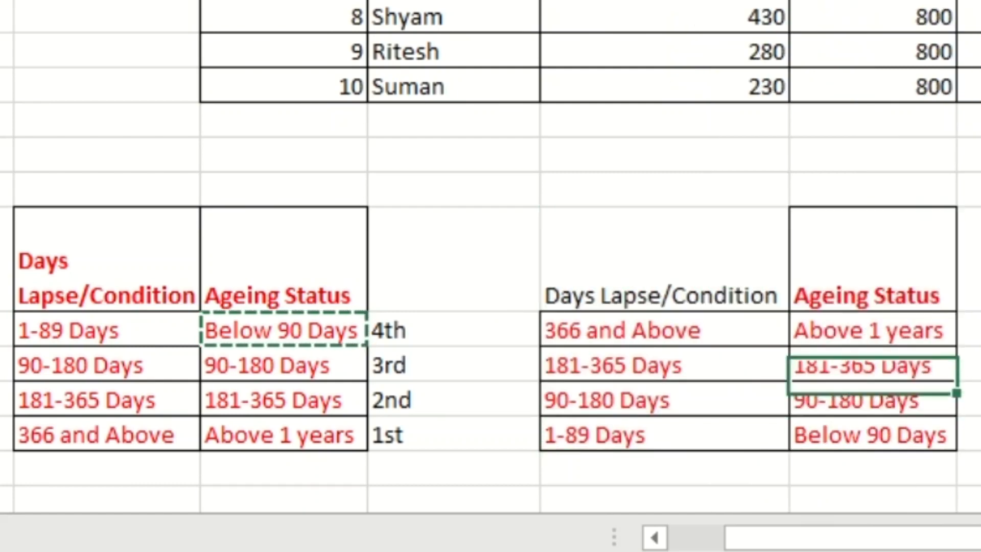
key(Up)
key(Up)
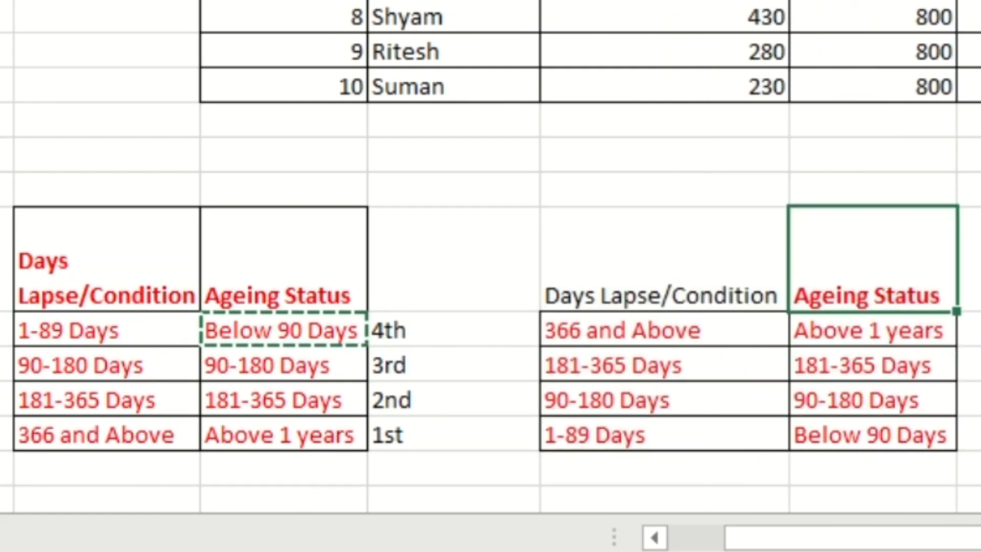
key(alt+h)
key(f)
key(p)
click(664, 266)
click(664, 330)
Compare the original condition table with the reordered one, including the order of its Days Lapse/Condition column.
key(Left)
key(Left)
key(Left)
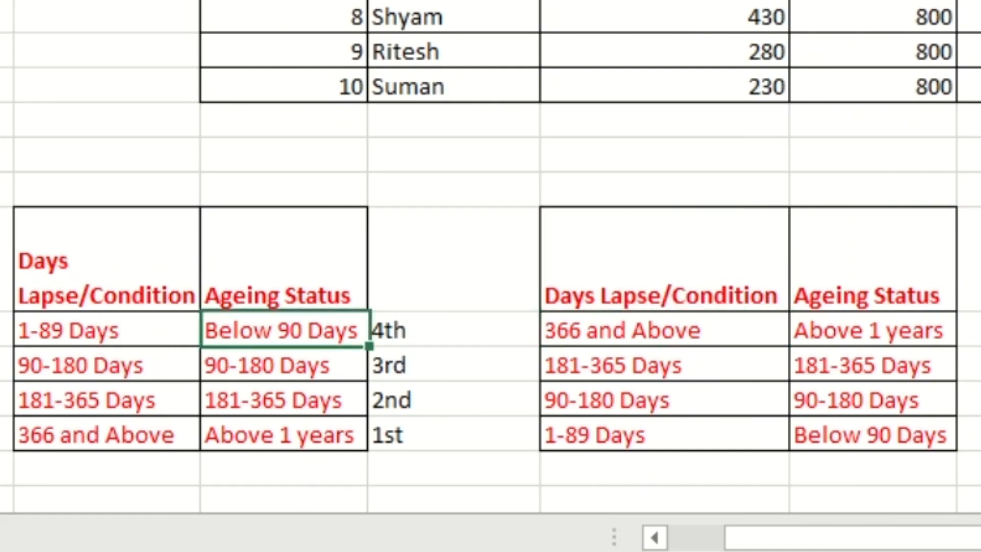
key(Up)
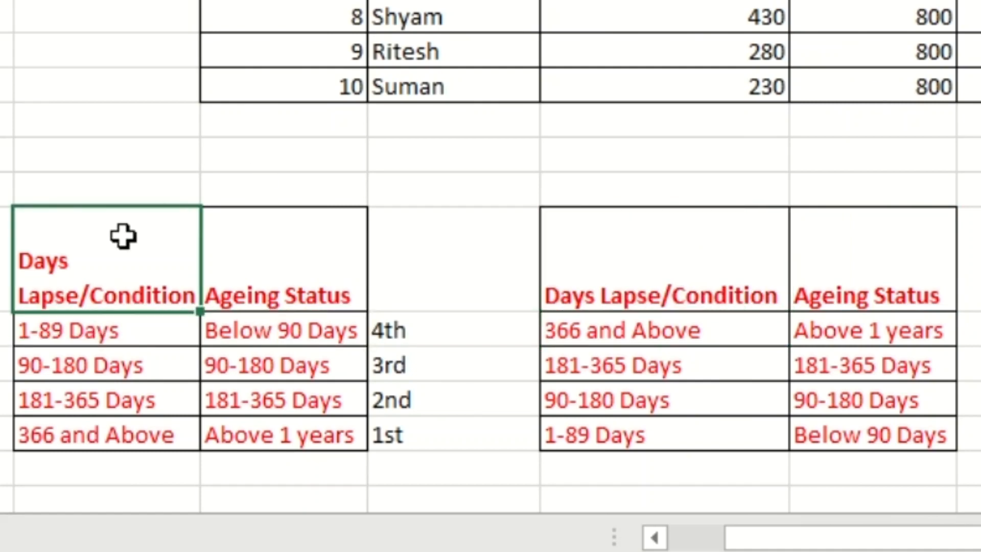
drag(110, 245, 268, 434)
key(ctrl+v)
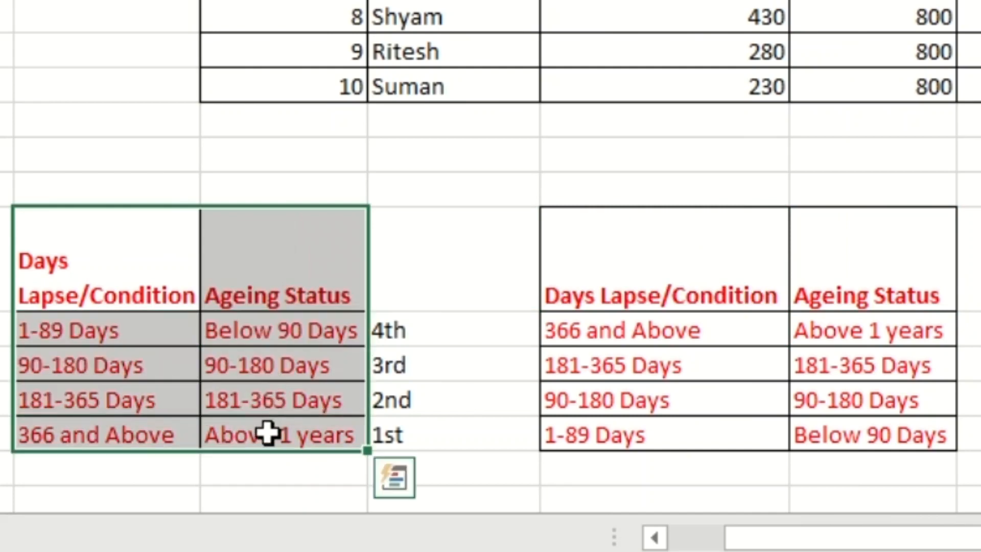
drag(702, 269, 858, 436)
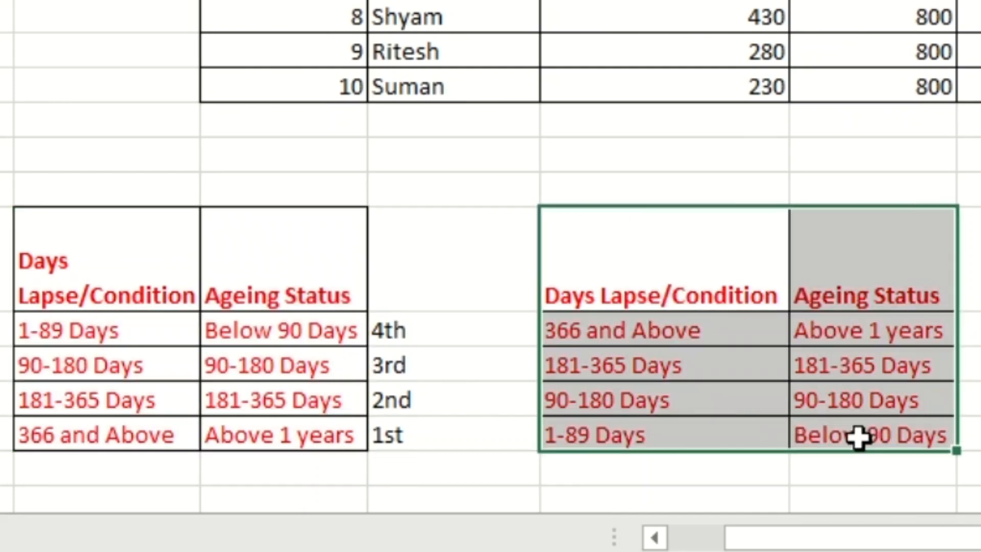
drag(691, 272, 689, 431)
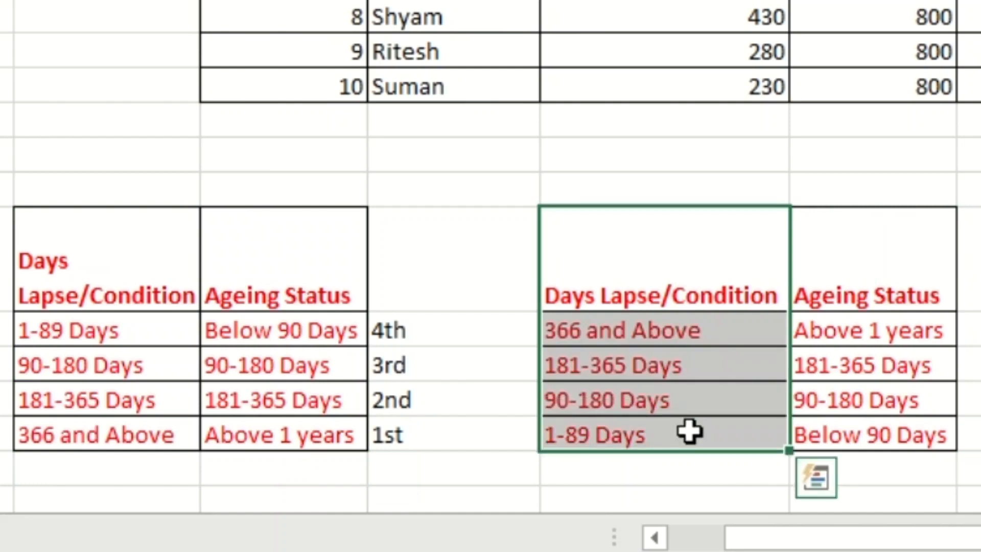
Start an IF formula in Ageing Status cell E14 with the logical test D14>=366.
click(96, 280)
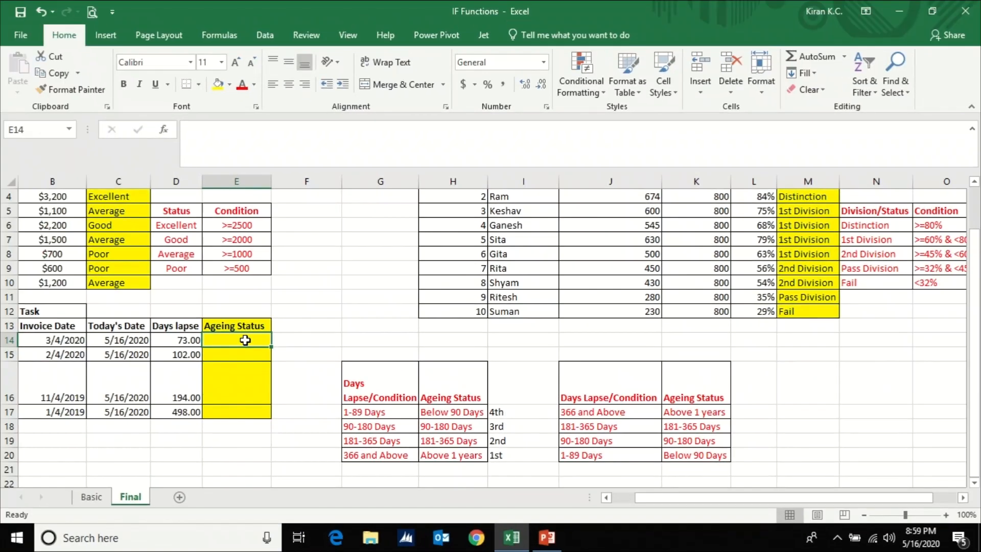
text(=)
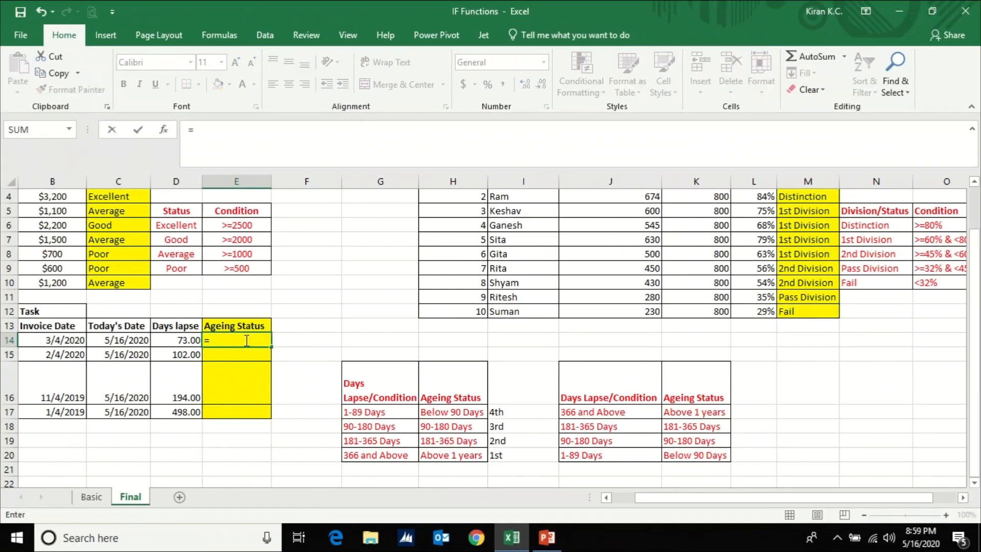
text(IF()
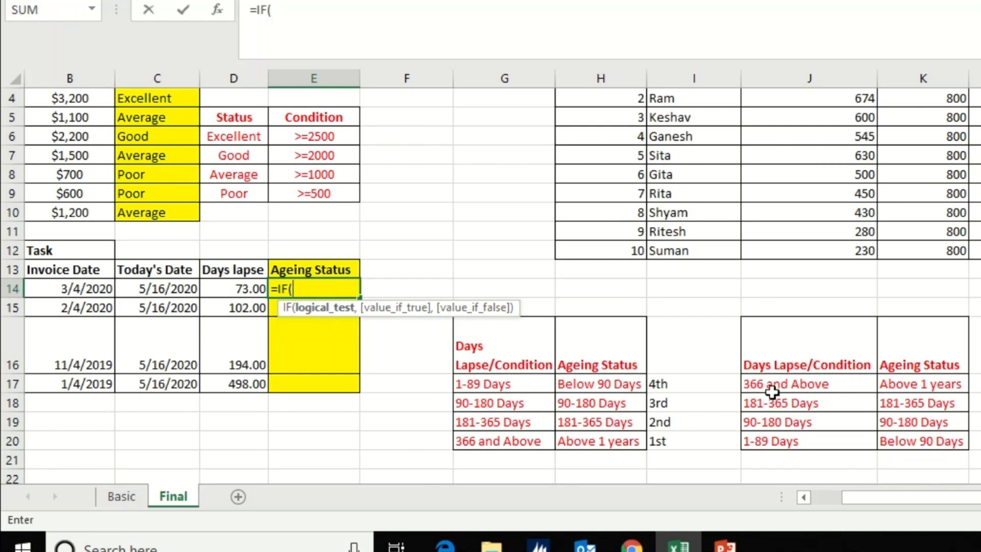
click(229, 289)
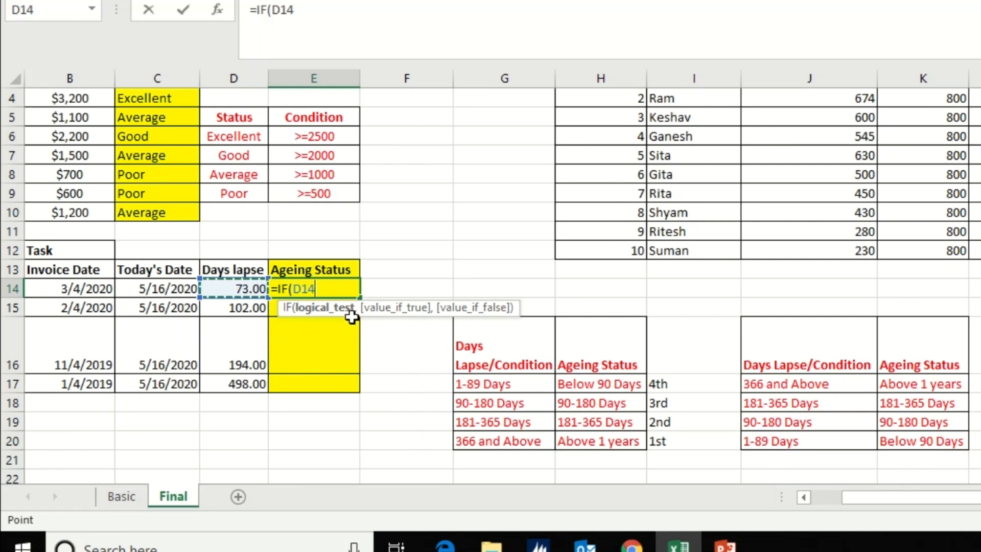
text(,)
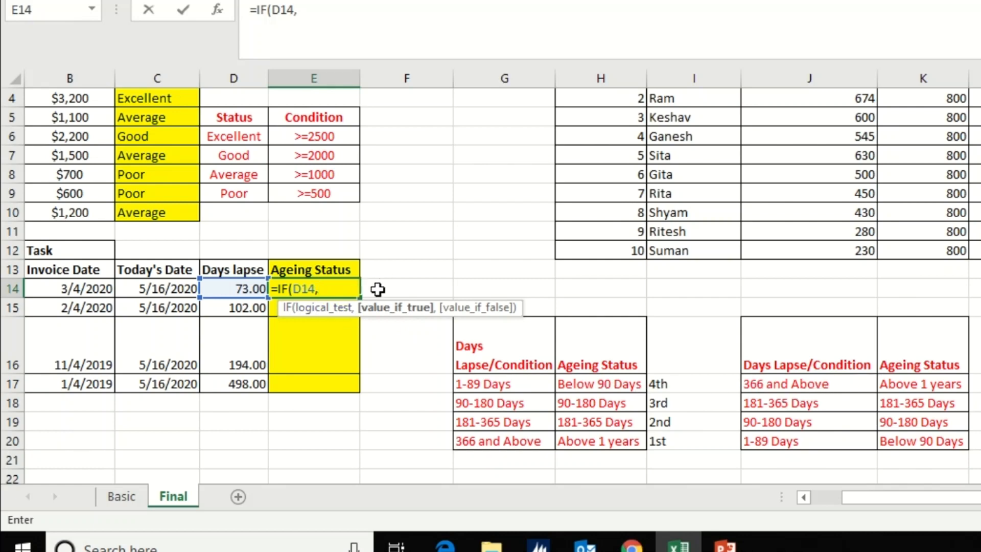
key(Left)
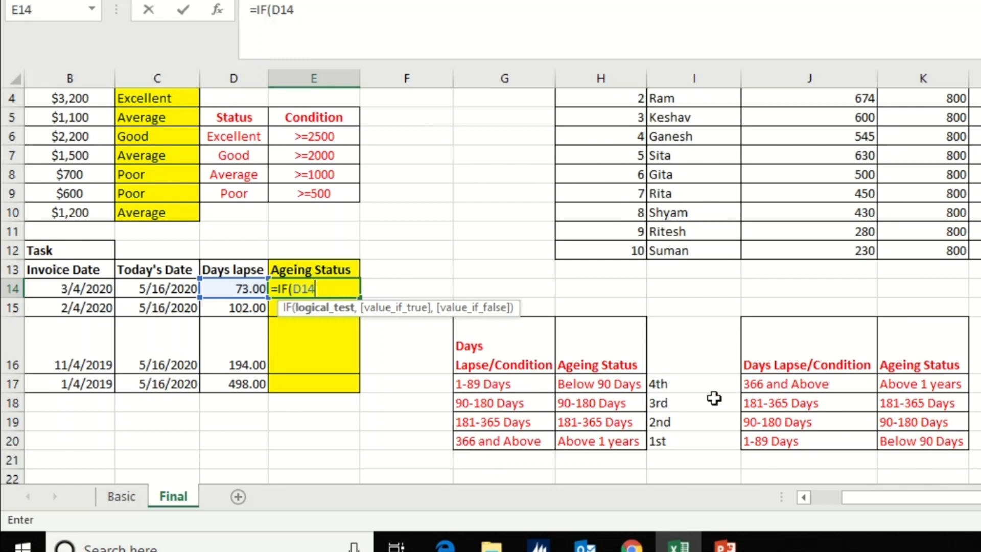
text(>=366)
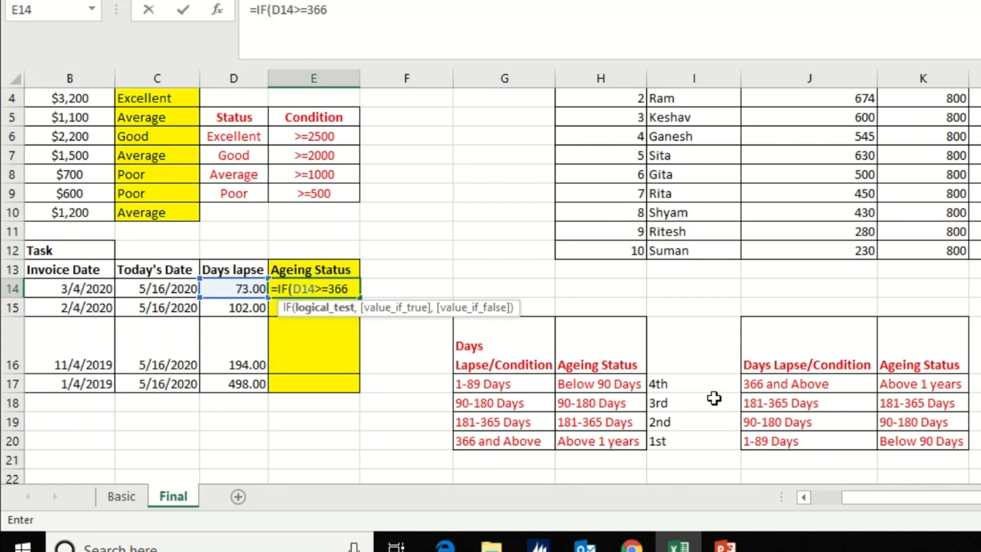
text(,)
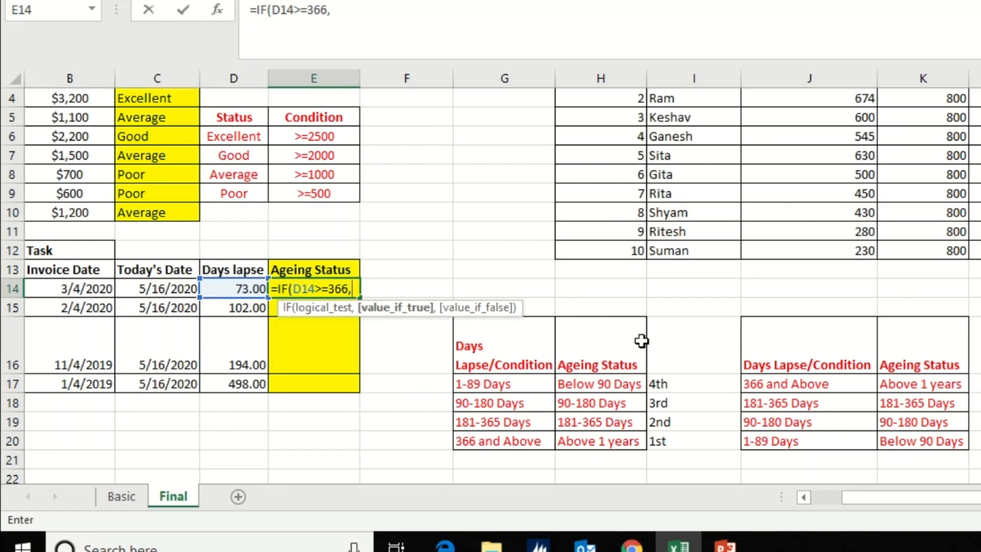
Enter "Above 1 years" as the value if true for the D14>=366 test in E14's formula.
text("a)
key(BackSpace)
text(Above 1yea)
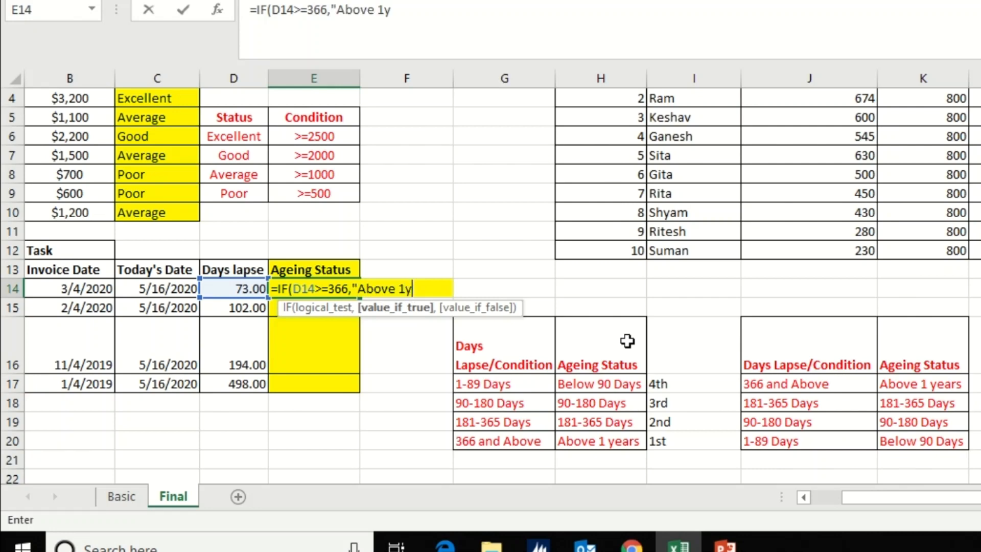
key(BackSpace)
key(BackSpace)
key(BackSpace)
text(years")
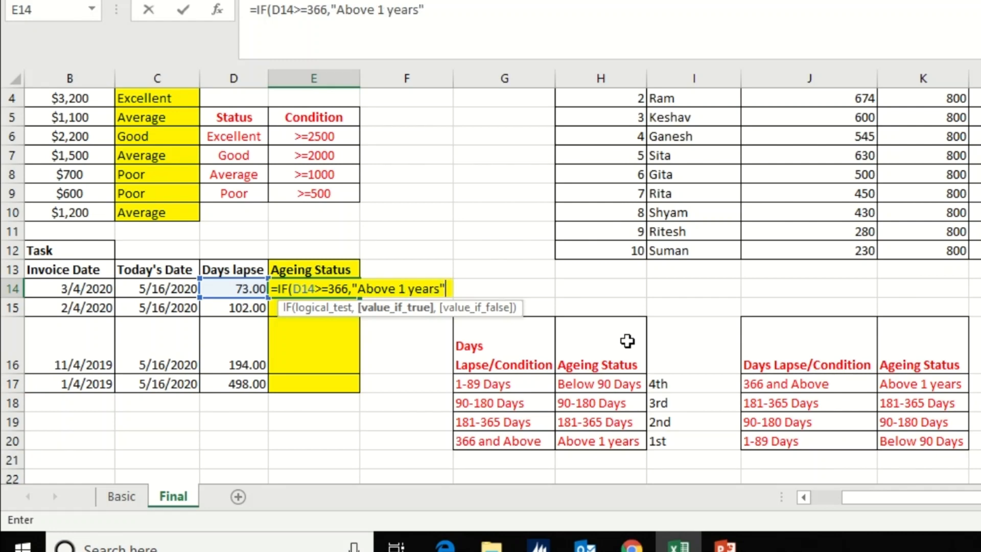
text(,)
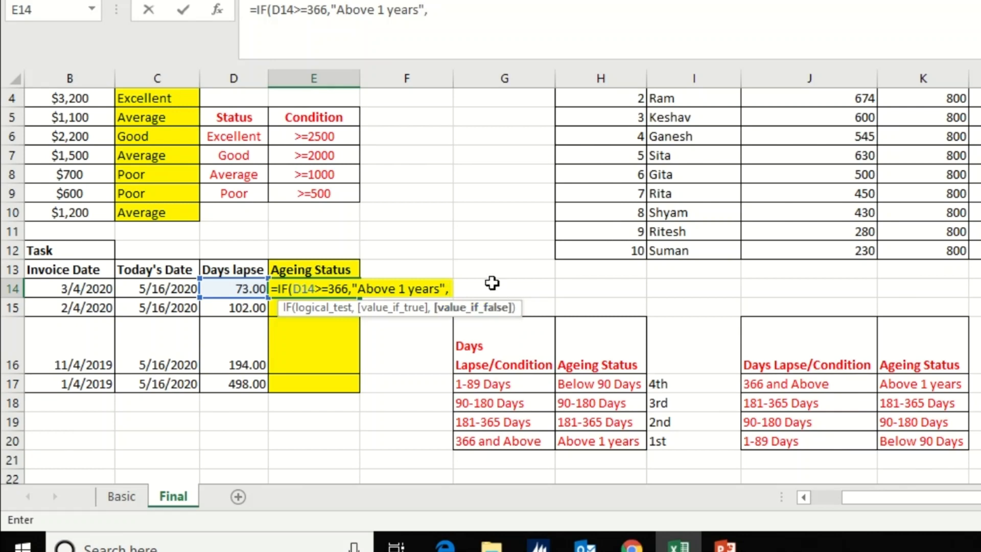
Nest a second IF in E14's formula that tests D14>=181 and returns "181-365 Days".
text(if()
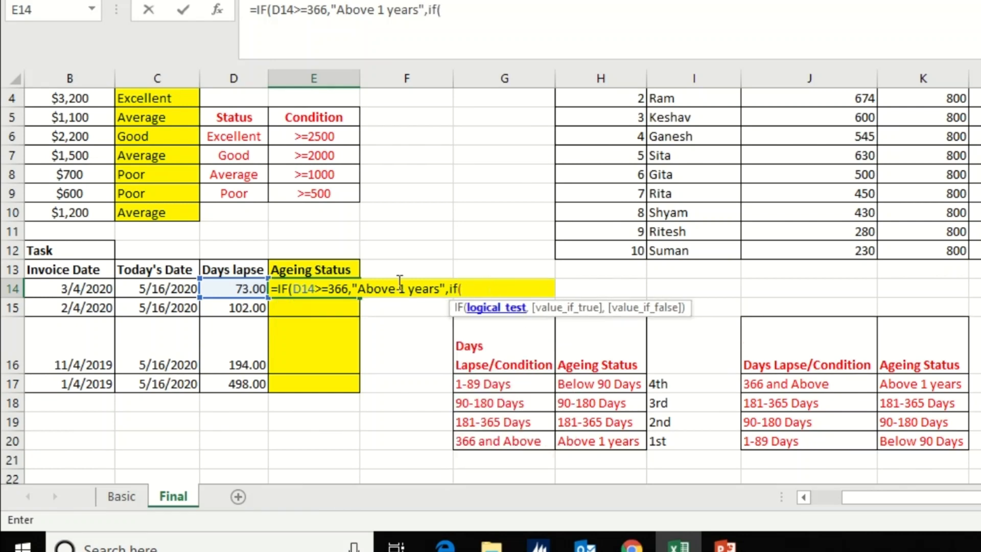
click(213, 285)
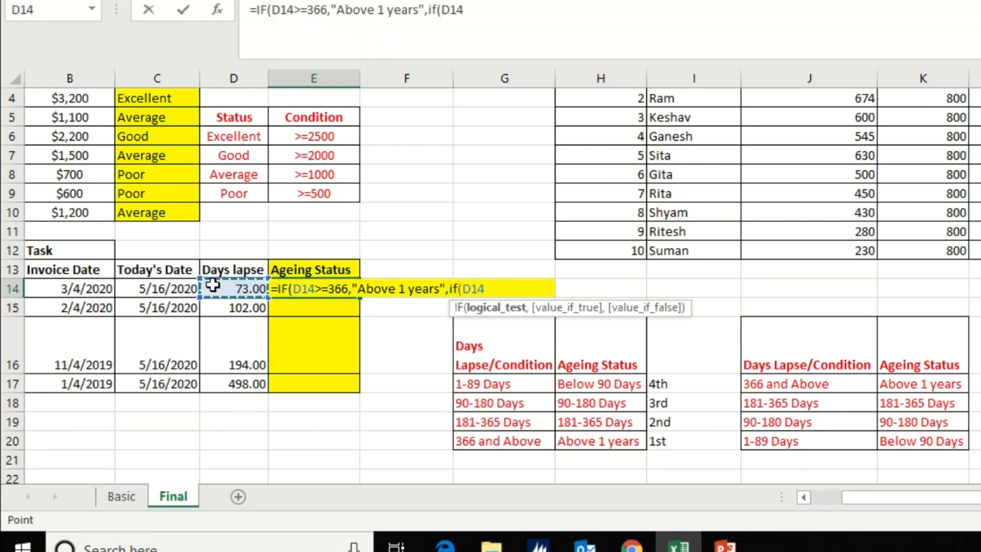
text(>)
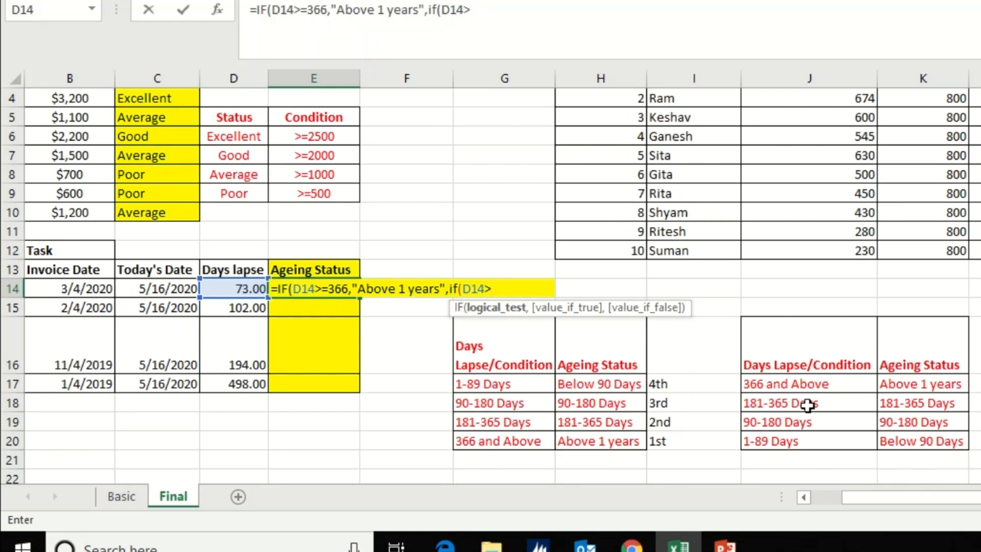
text(=181,)
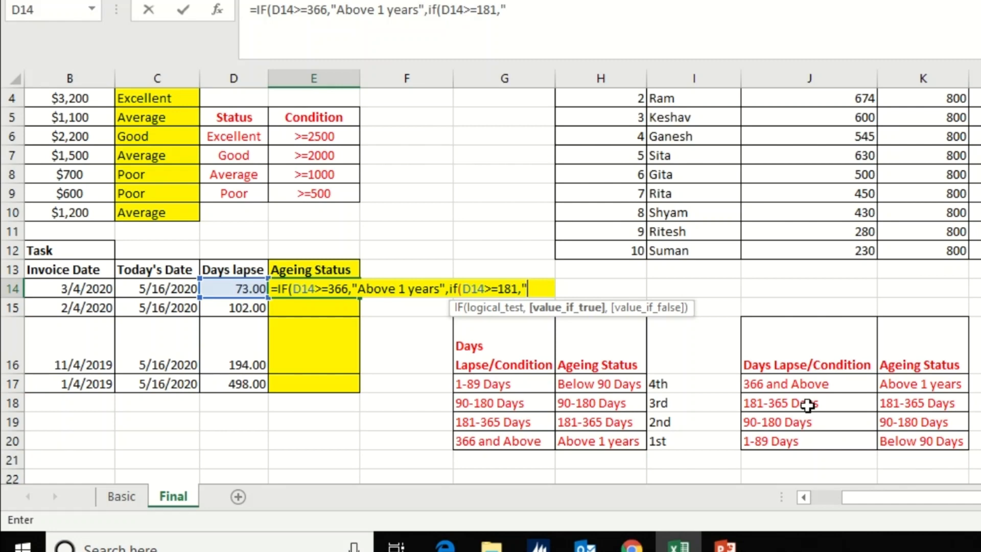
text("181-365)
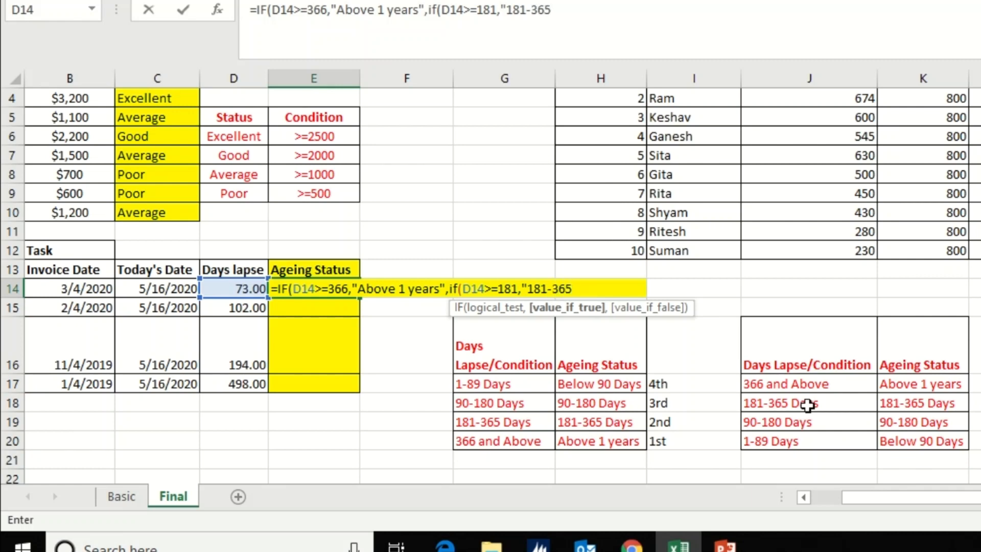
text( Days")
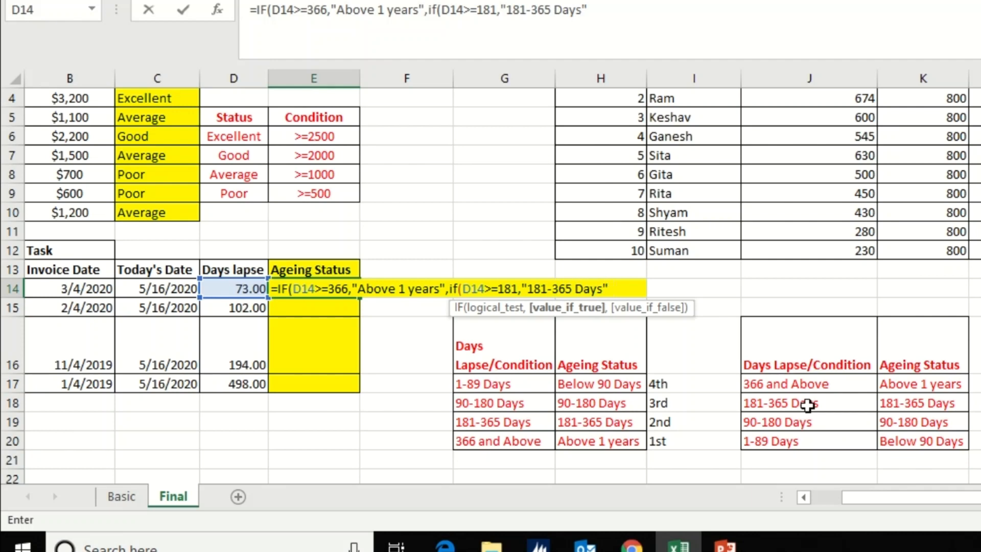
text(,)
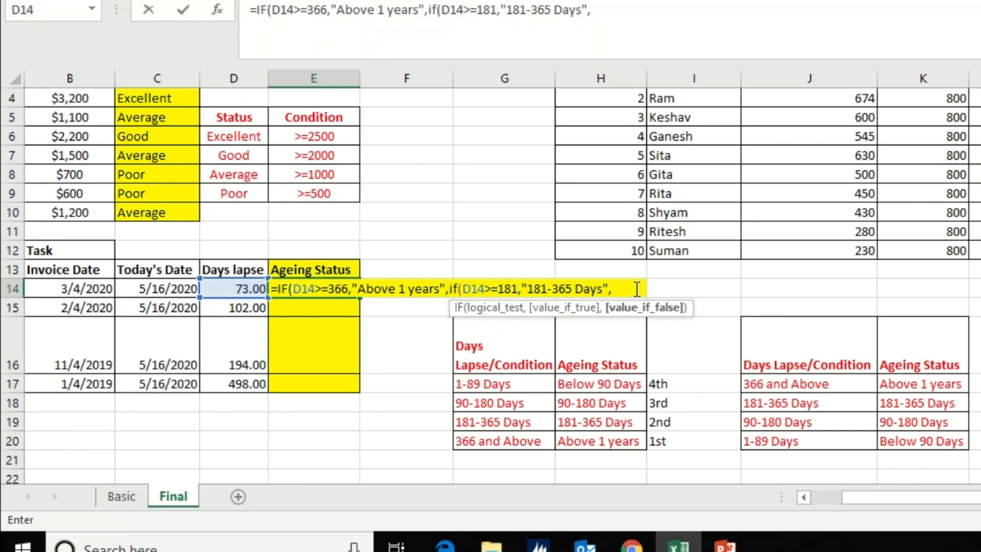
Nest a third IF in E14's formula that tests D14>=90 and returns "90-180 Days".
text(if()
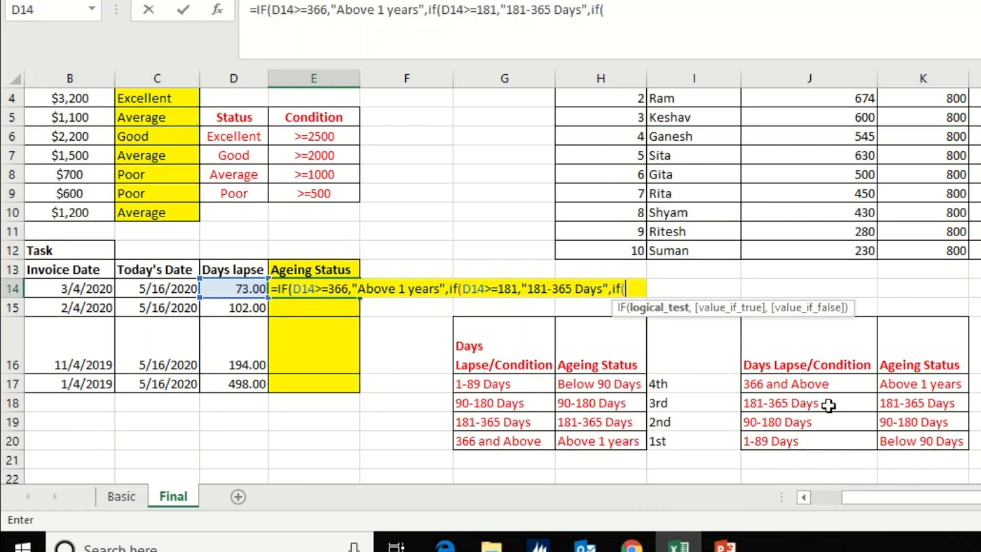
click(235, 289)
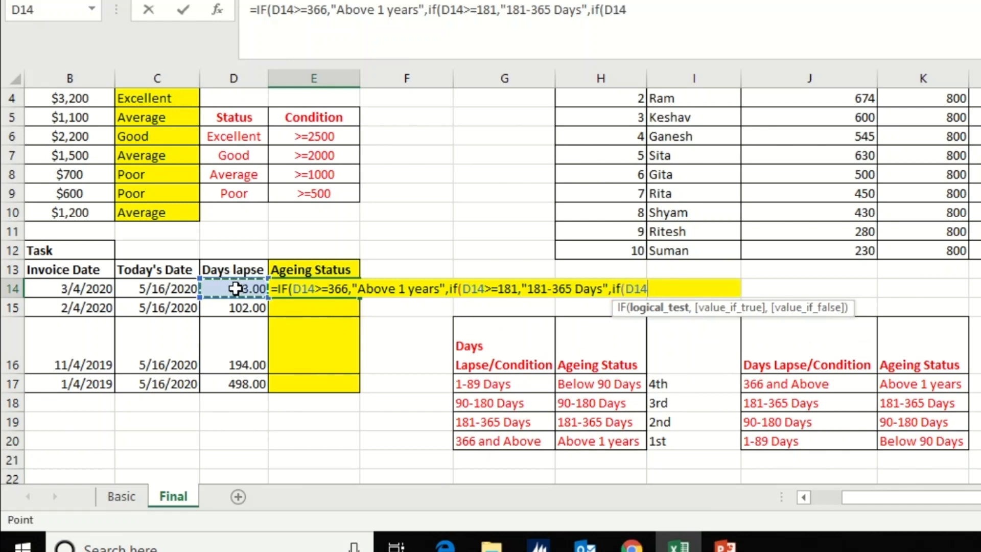
text(>=90)
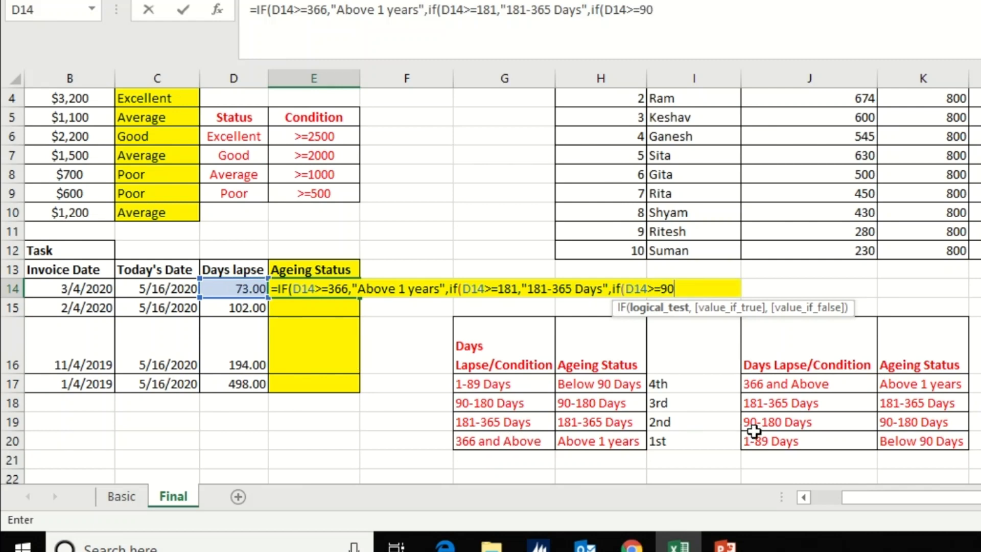
text(,)
text("90-)
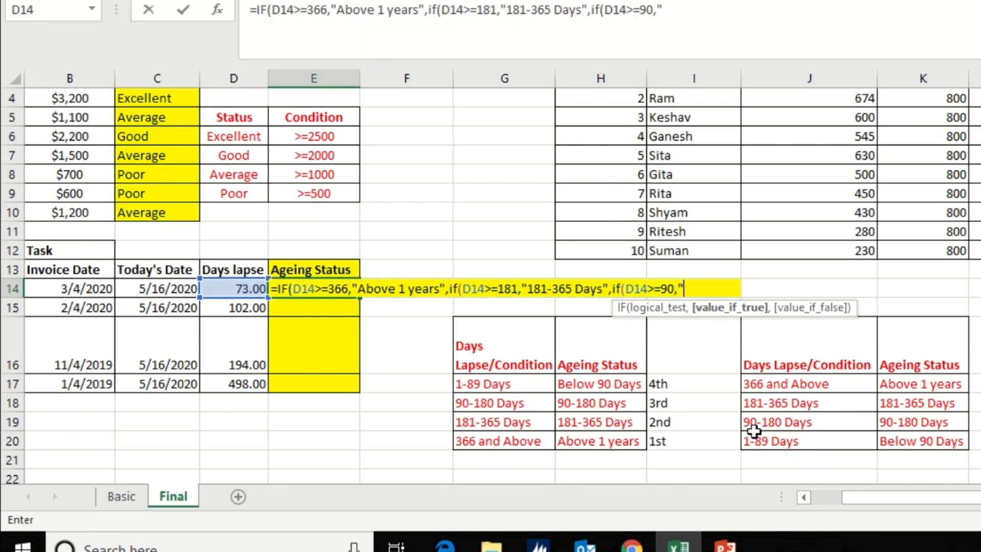
text(19)
key(BackSpace)
text(80)
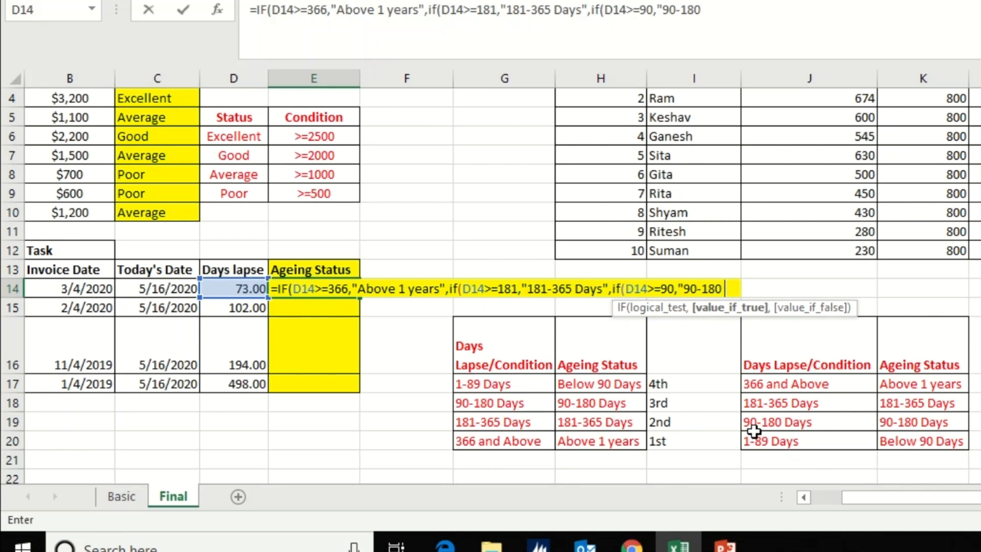
text( Daya)
key(BackSpace)
text(s")
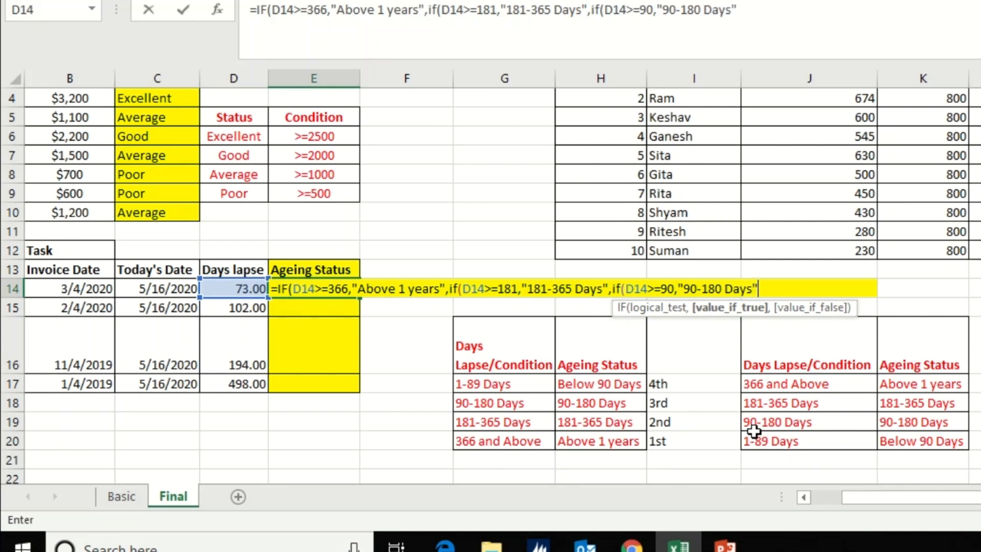
text(,)
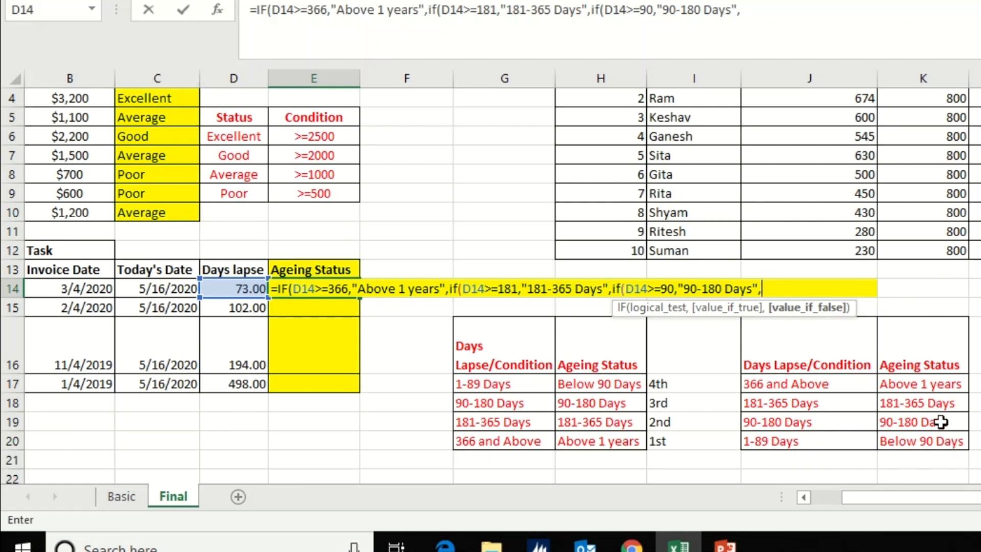
Finish E14's nested formula with "Below 90 Days" as the last value if false, closing all three IFs.
drag(761, 289, 295, 282)
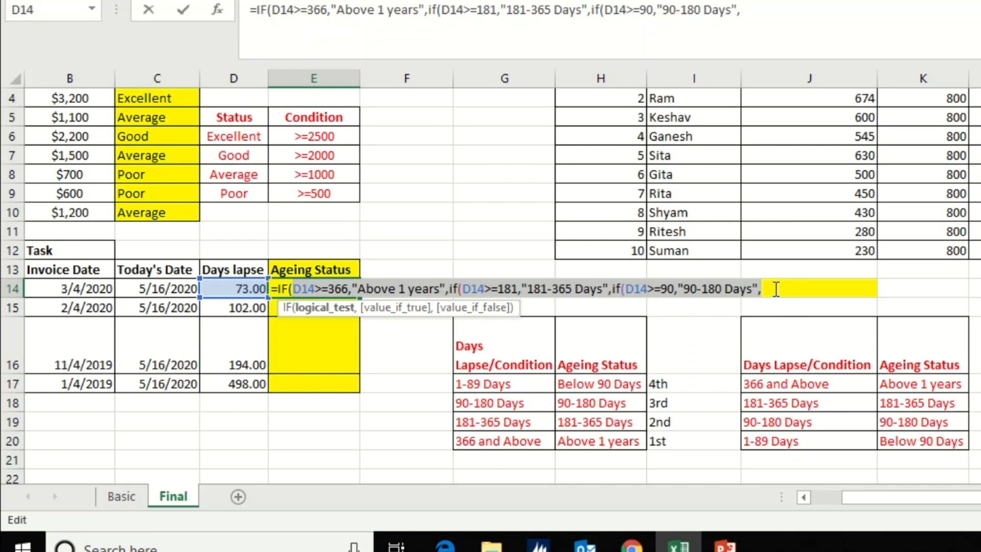
text(")
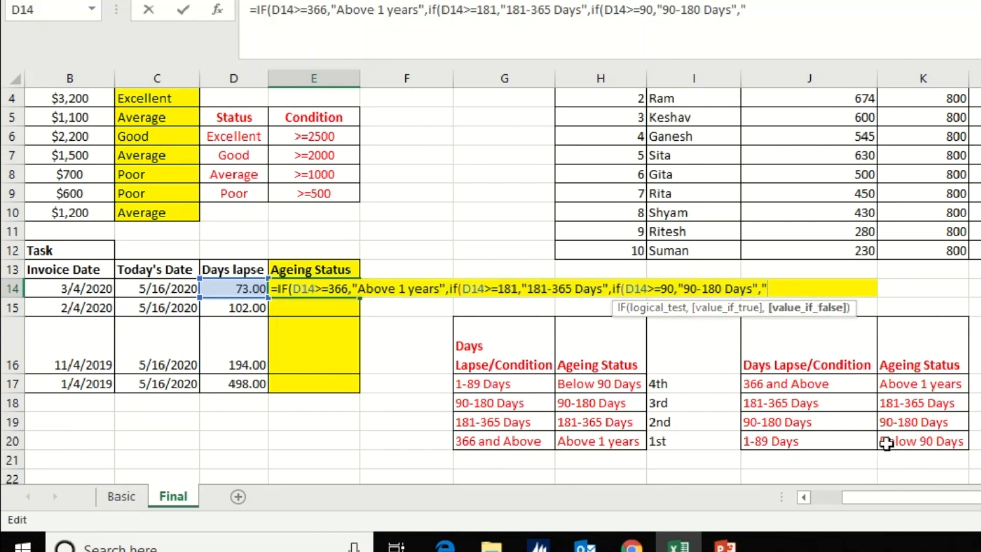
text(Below)
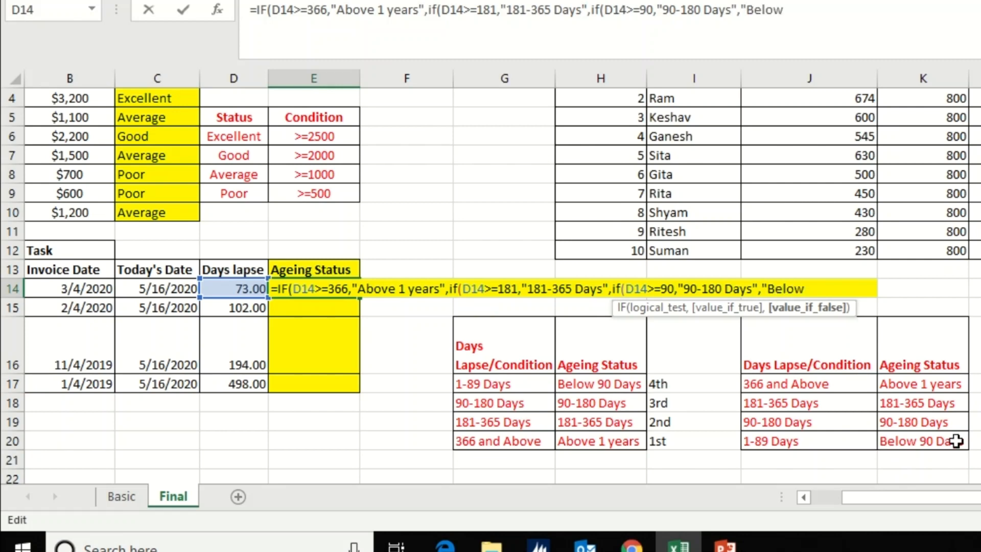
text( 90 Days")
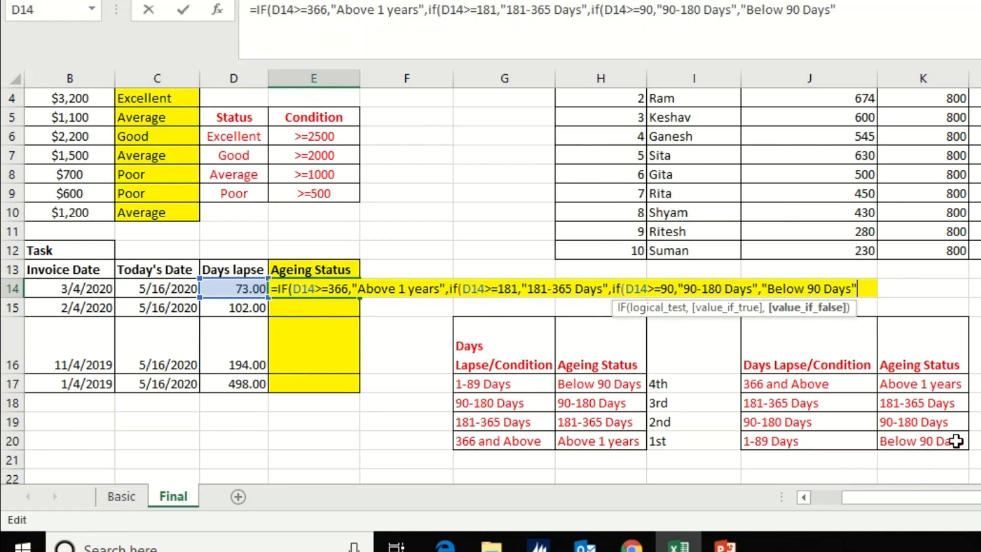
text())
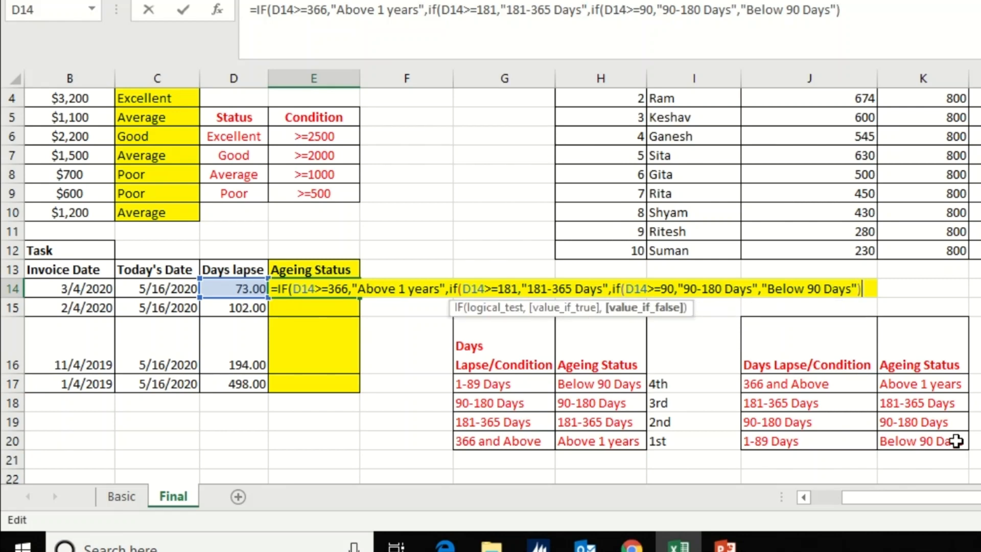
text())
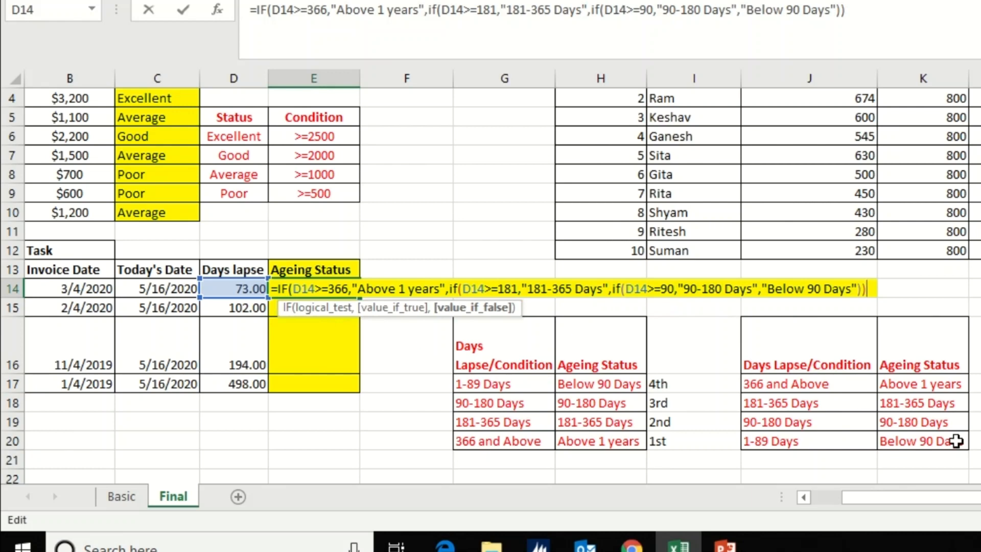
text())
key(Return)
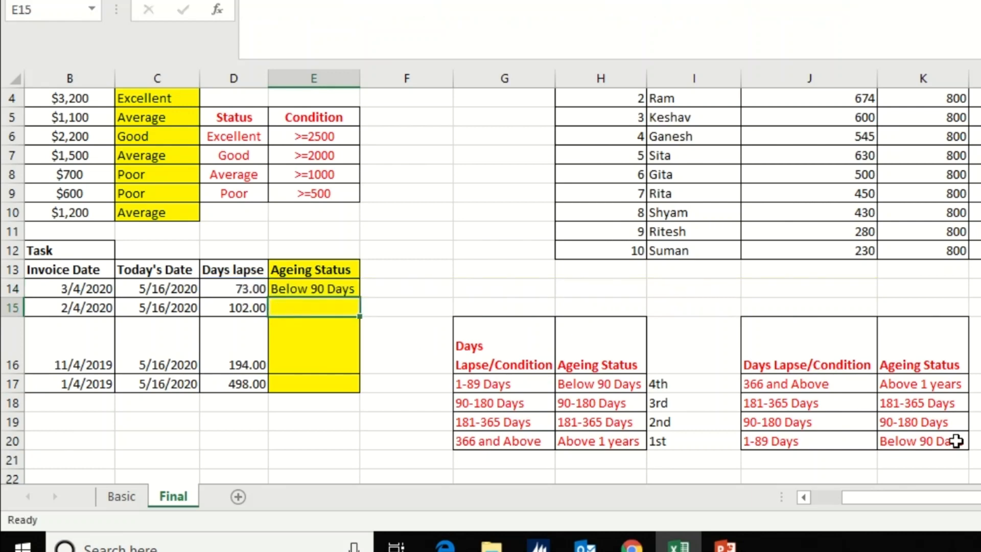
Fill the Ageing Status formula from E14 down through E17.
key(Left)
key(Up)
key(Right)
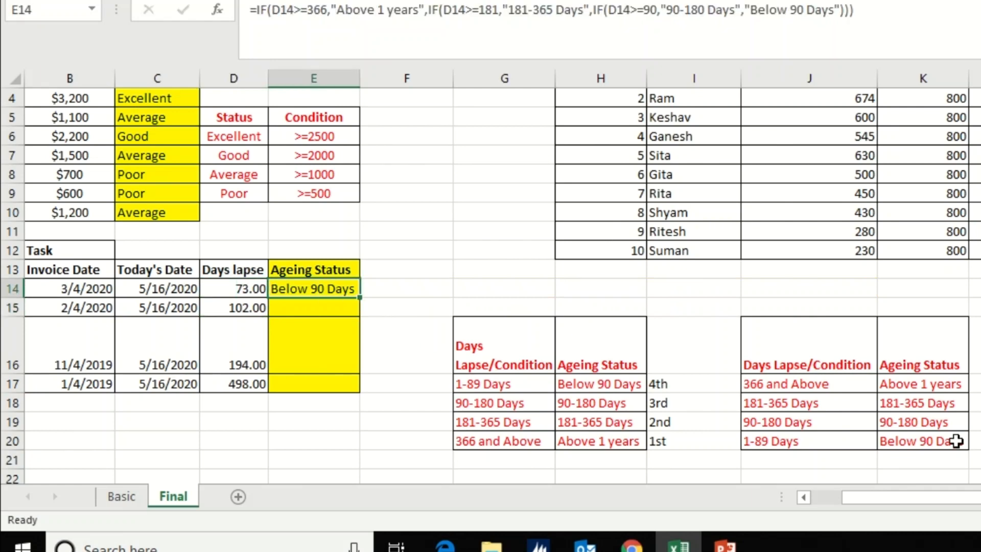
double_click(360, 298)
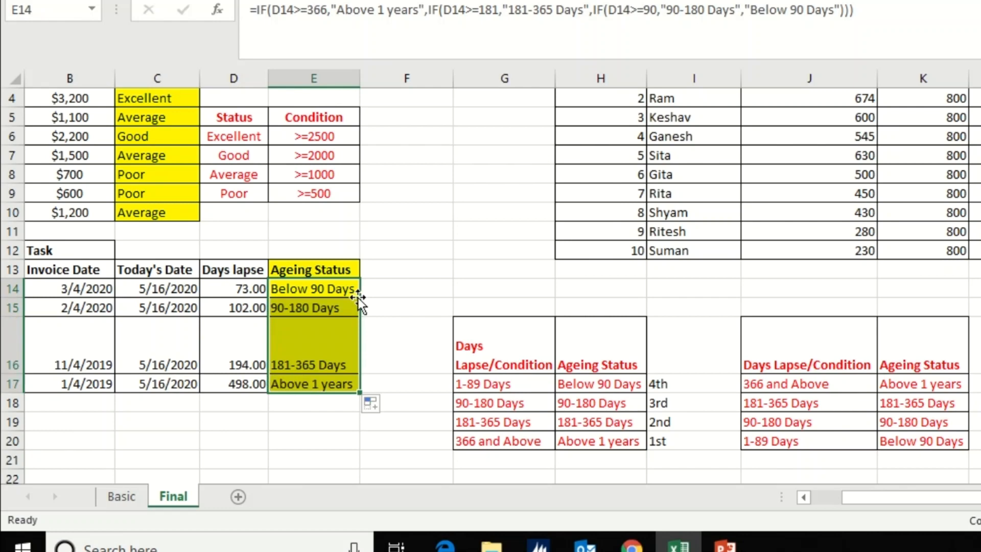
Check the days lapse in D14:D17 against the ageing status returned for each invoice in E14:E17.
click(217, 294)
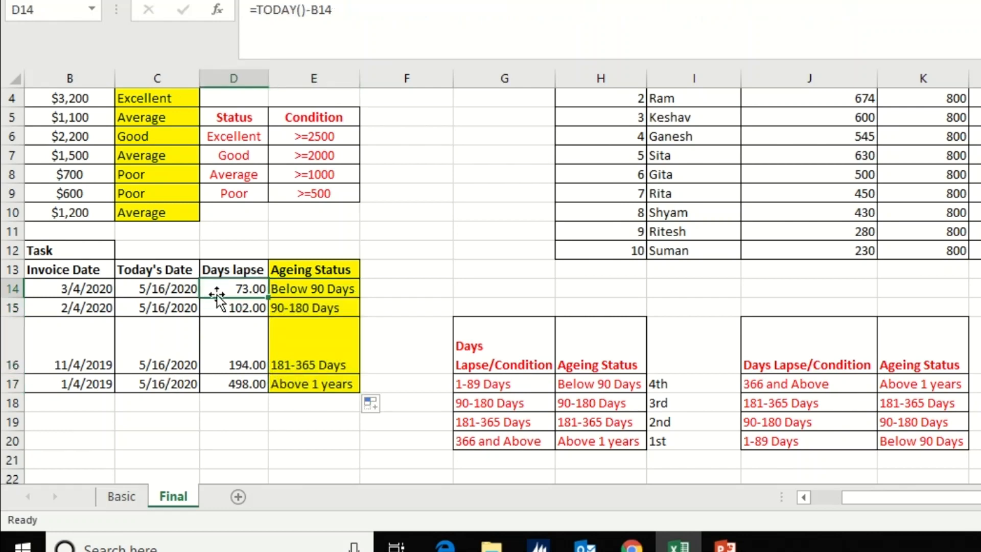
click(316, 291)
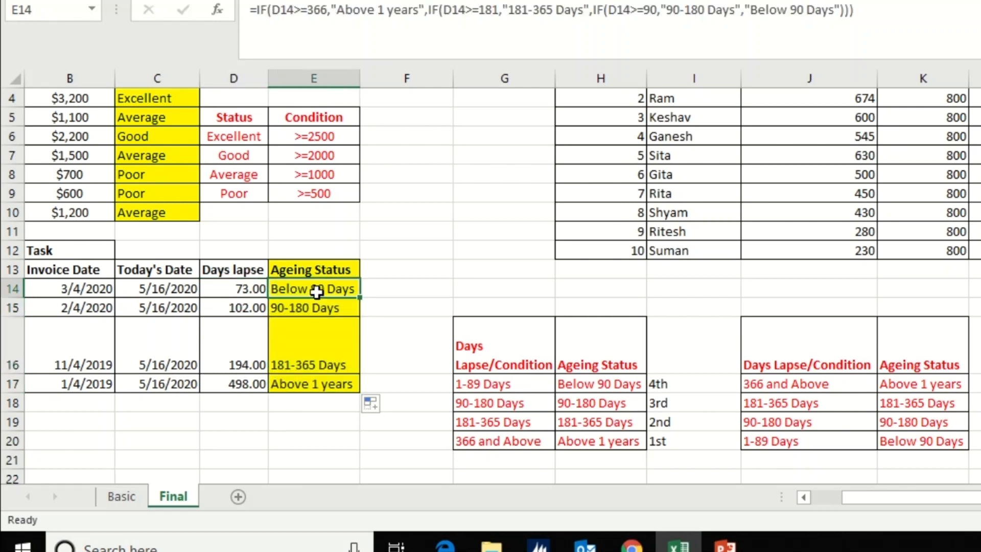
click(220, 310)
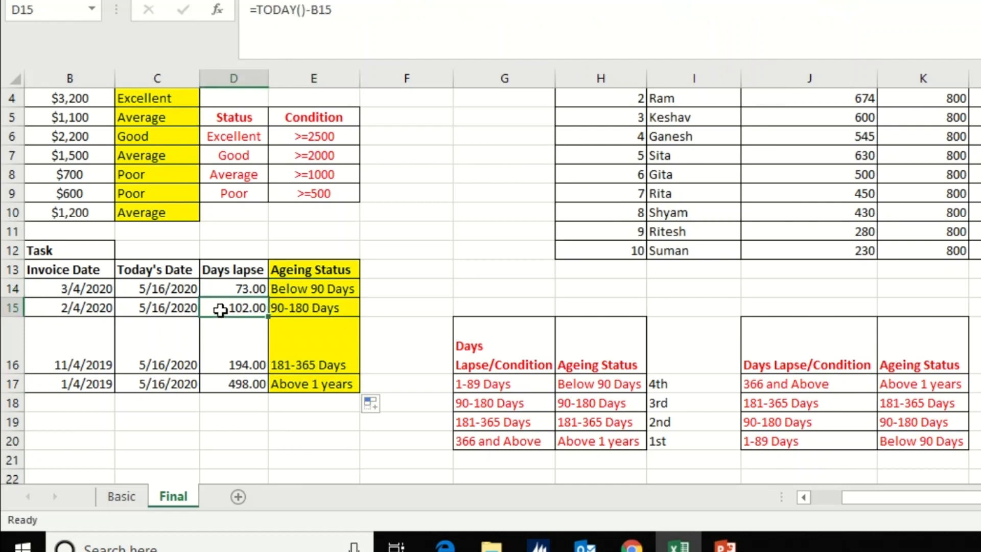
click(343, 309)
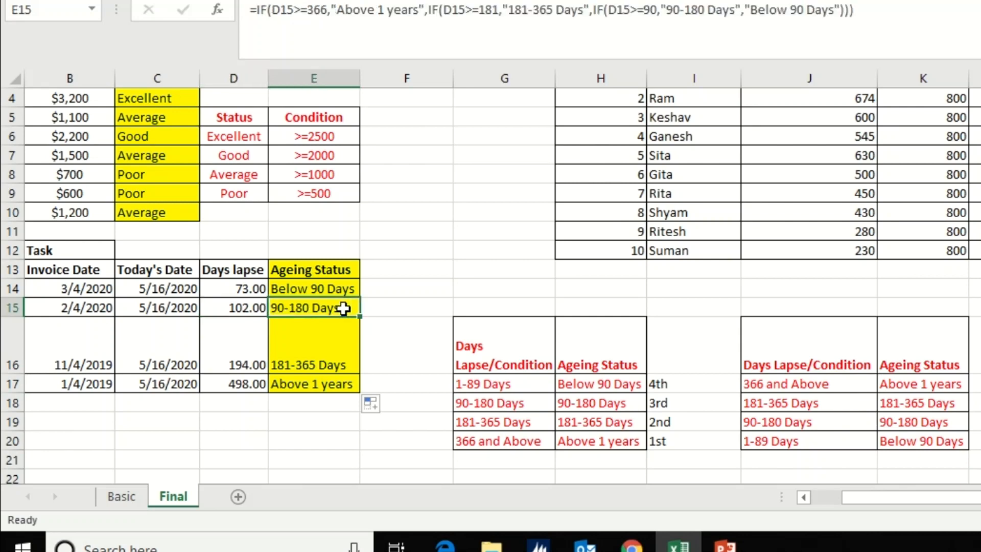
click(208, 355)
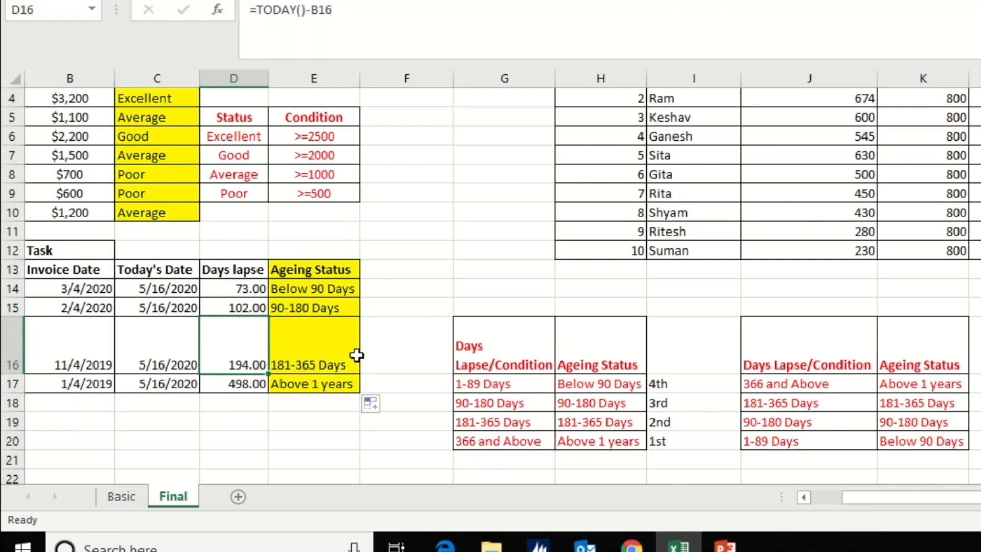
click(350, 353)
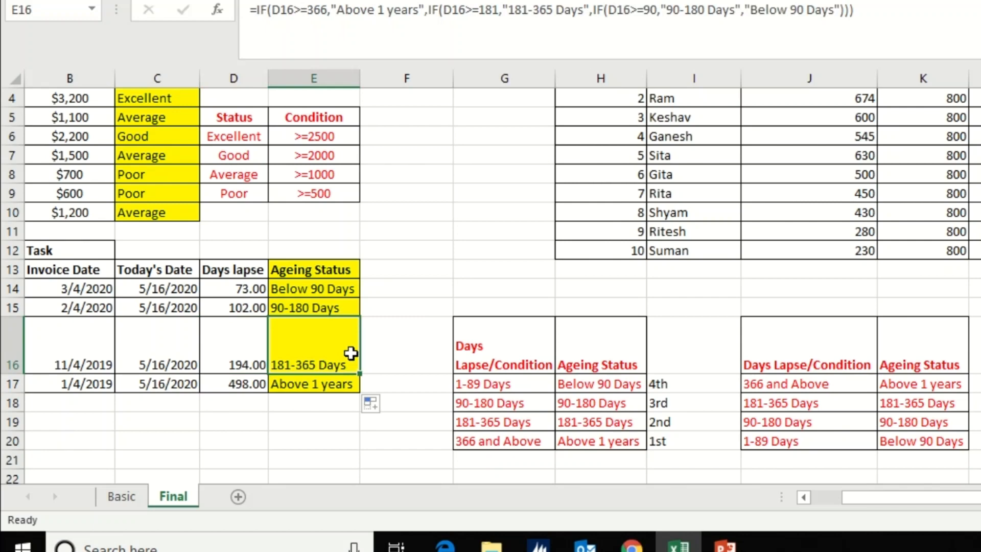
click(229, 384)
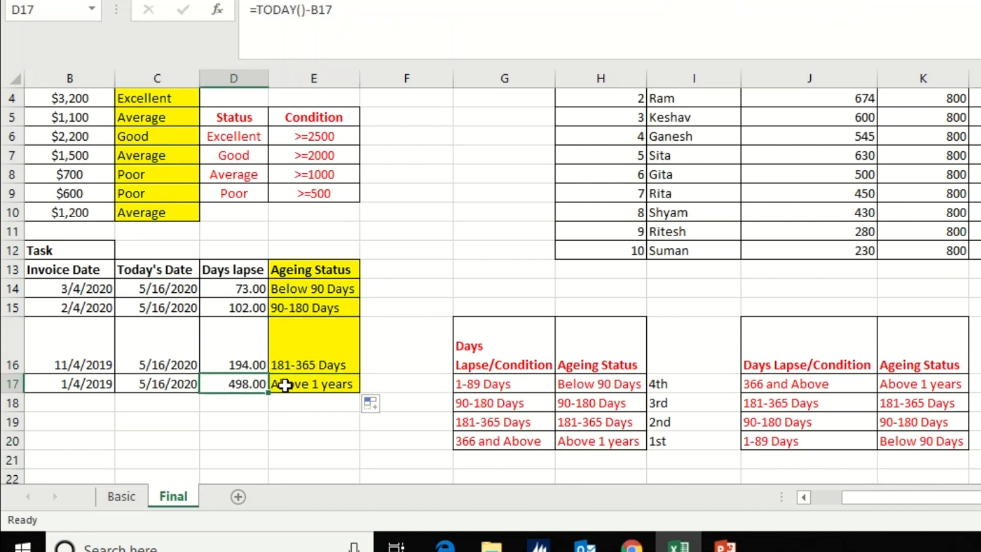
click(285, 384)
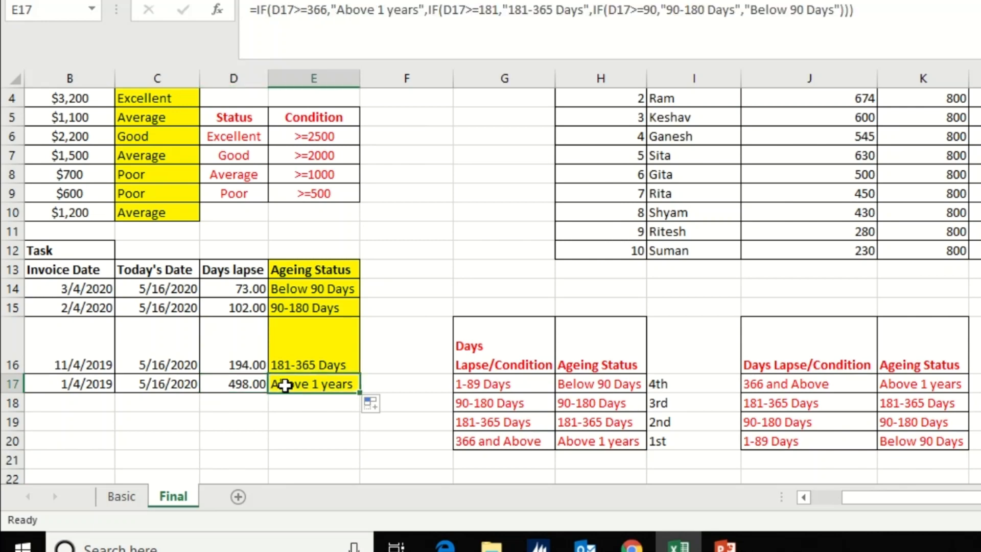
click(396, 356)
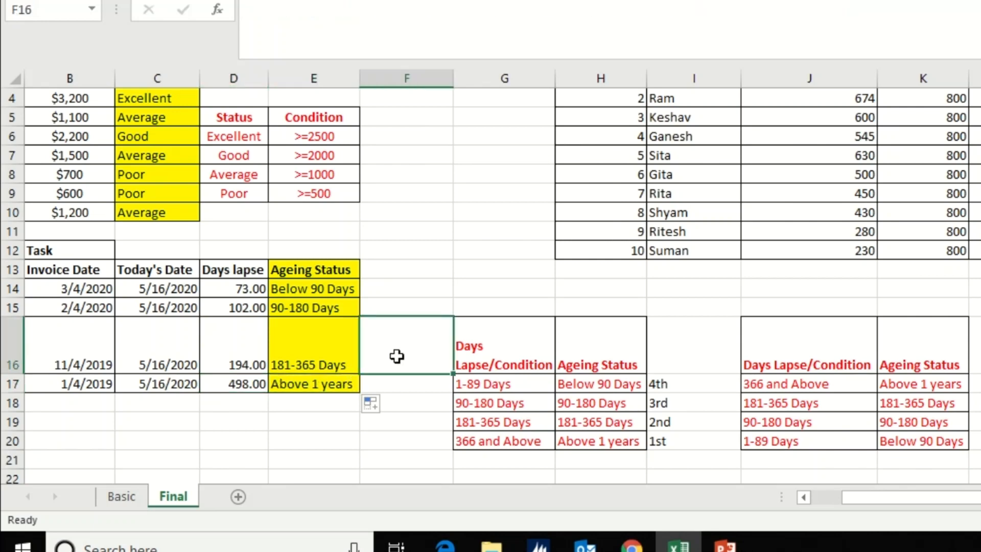
Look over the Match / Not Match status example on the Basic sheet and return to the Final sheet.
key(Left)
key(Left)
key(Left)
key(Left)
key(Left)
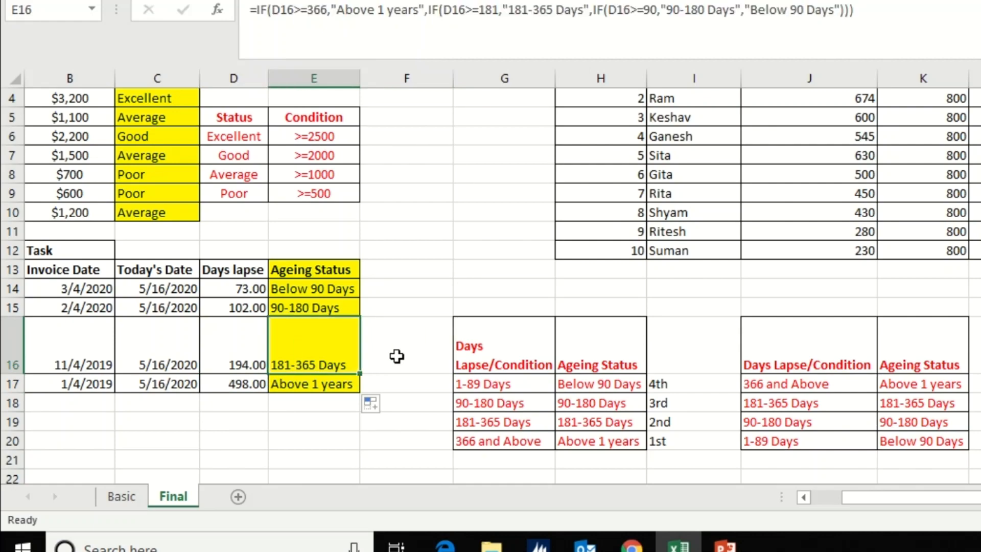
key(Up)
key(Up)
key(Up)
key(Up)
key(Up)
key(Up)
key(Up)
key(Up)
key(Up)
key(Up)
key(Up)
key(Up)
key(Up)
key(Up)
key(Up)
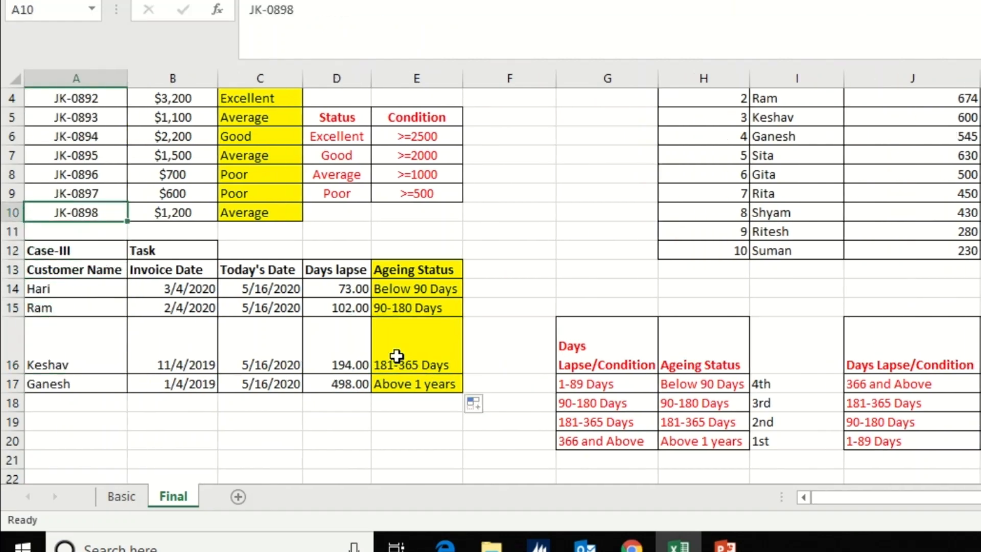
key(ctrl+Page_Up)
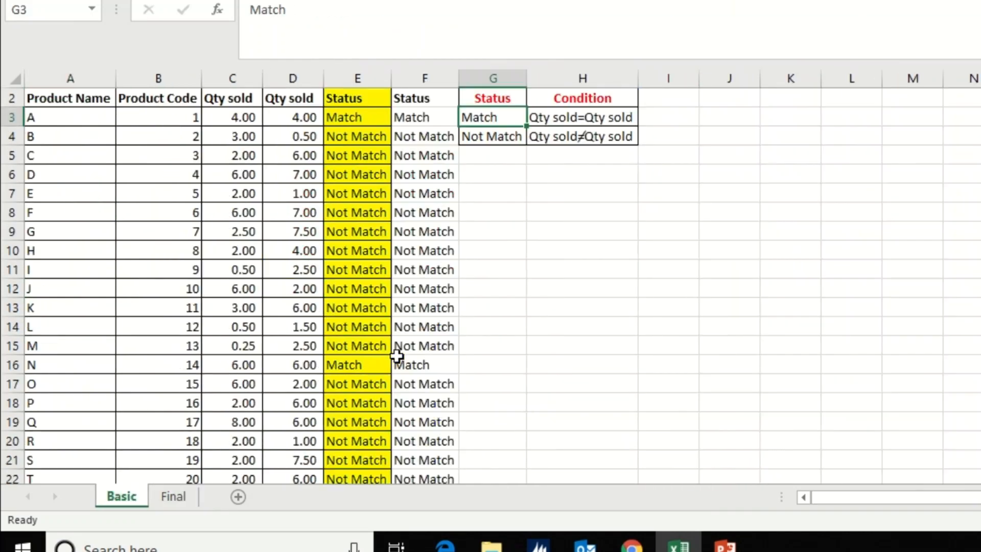
key(Down)
key(ctrl+Page_Down)
Examine the ascending and descending ageing condition tables in G16:K20.
key(Right)
key(Right)
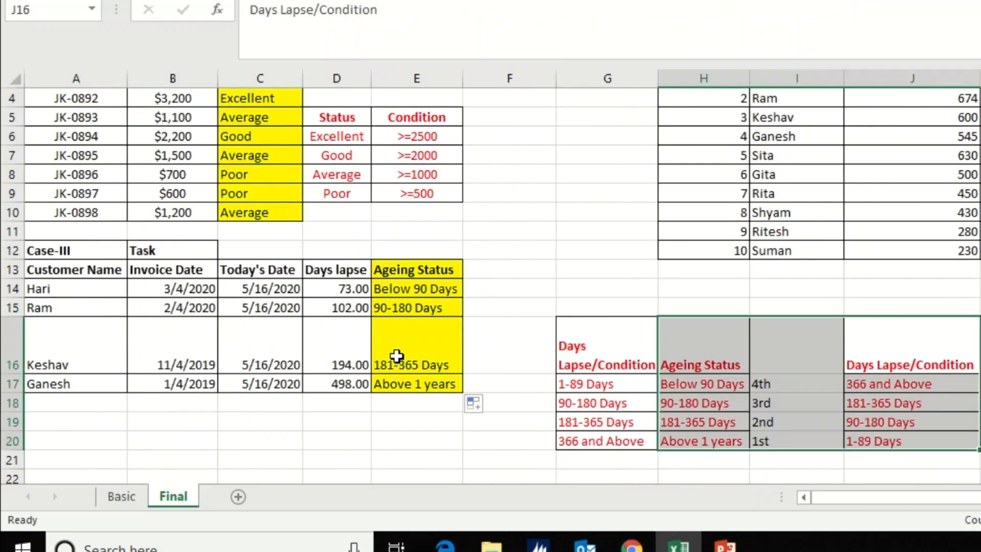
key(Right)
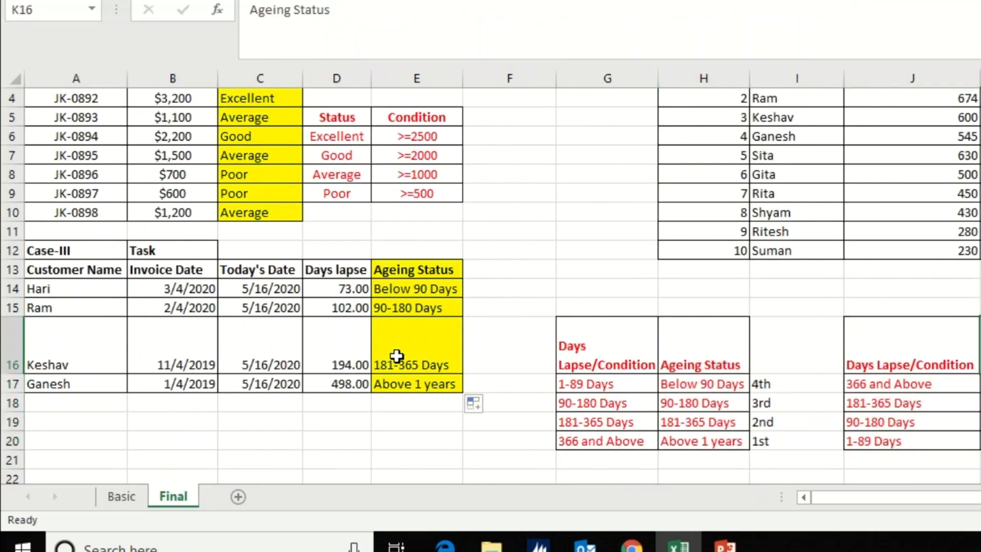
key(Down)
key(Down)
key(Down)
key(Down)
key(Left)
key(Right)
key(shift+Up)
key(shift+Up)
key(shift+Up)
key(shift+Up)
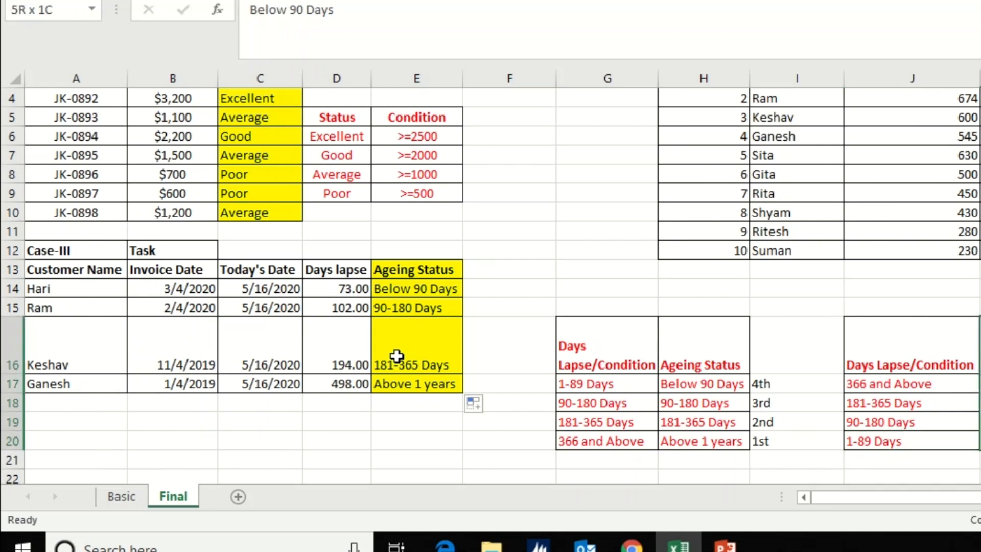
key(shift+Left)
key(shift+Left)
key(shift+Left)
key(shift+Left)
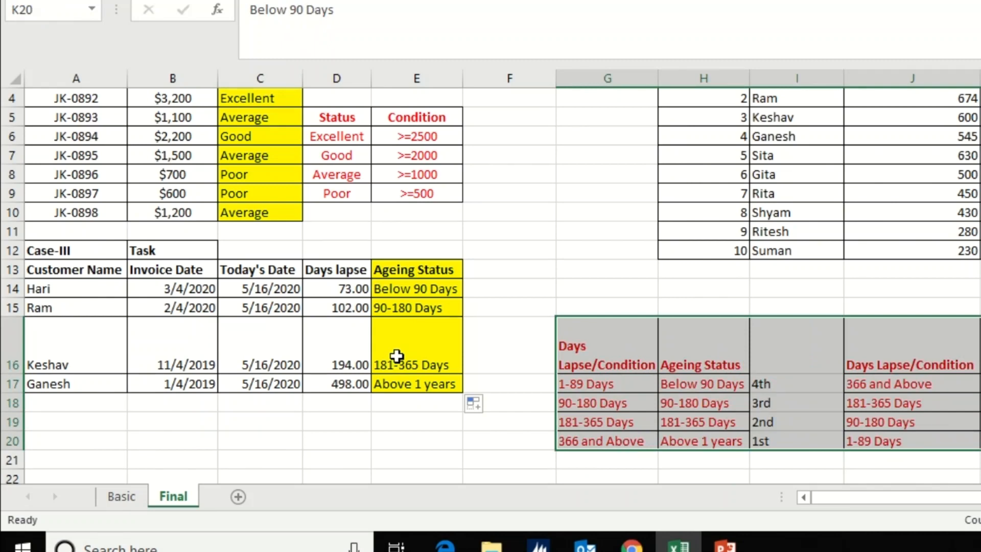
Examine the Case-II marks table and its Formula column M down to the last student.
key(Up)
key(Up)
key(Up)
key(Up)
key(Up)
key(Up)
key(Up)
key(Up)
key(Up)
key(Up)
key(Up)
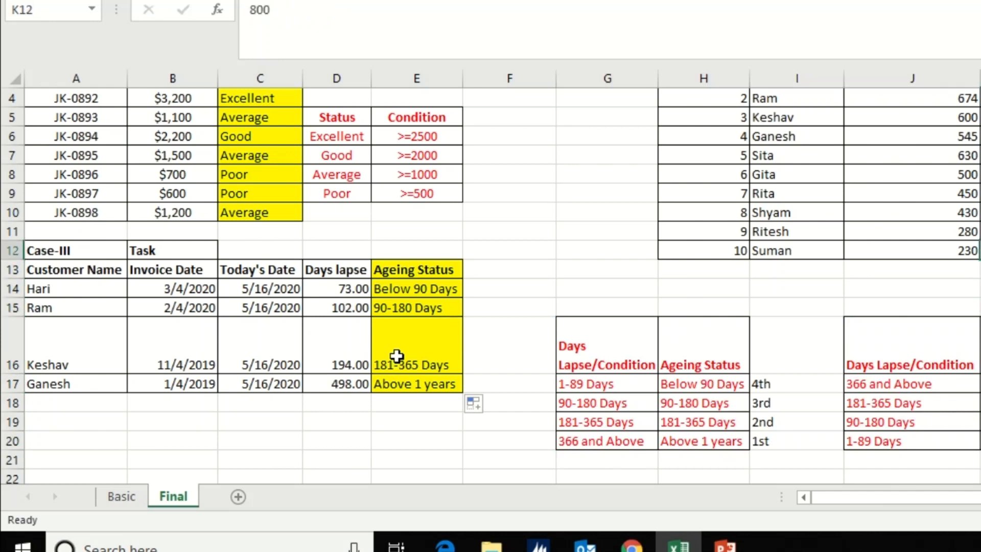
key(Up)
key(Up)
key(Up)
key(Up)
key(Up)
key(Up)
key(Up)
key(Up)
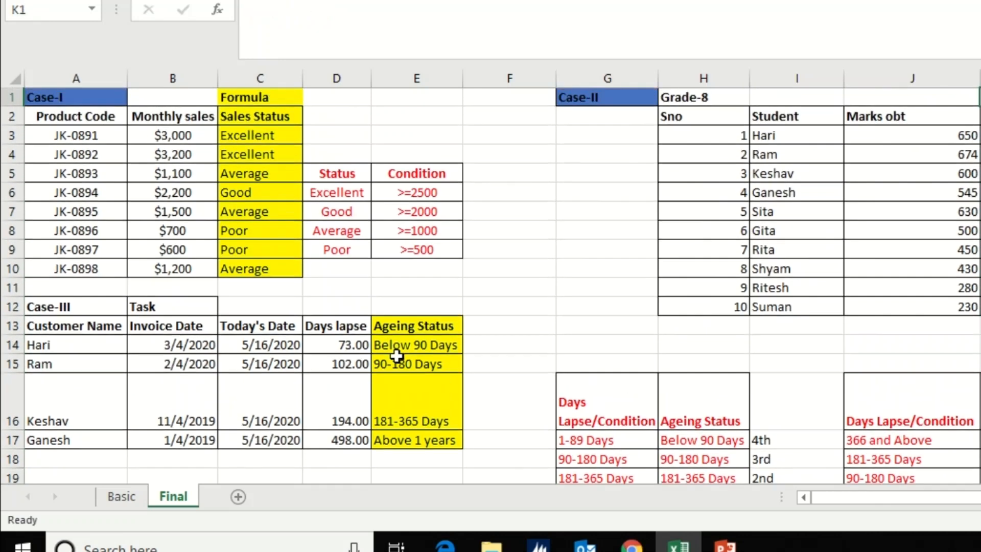
key(Right)
key(Right)
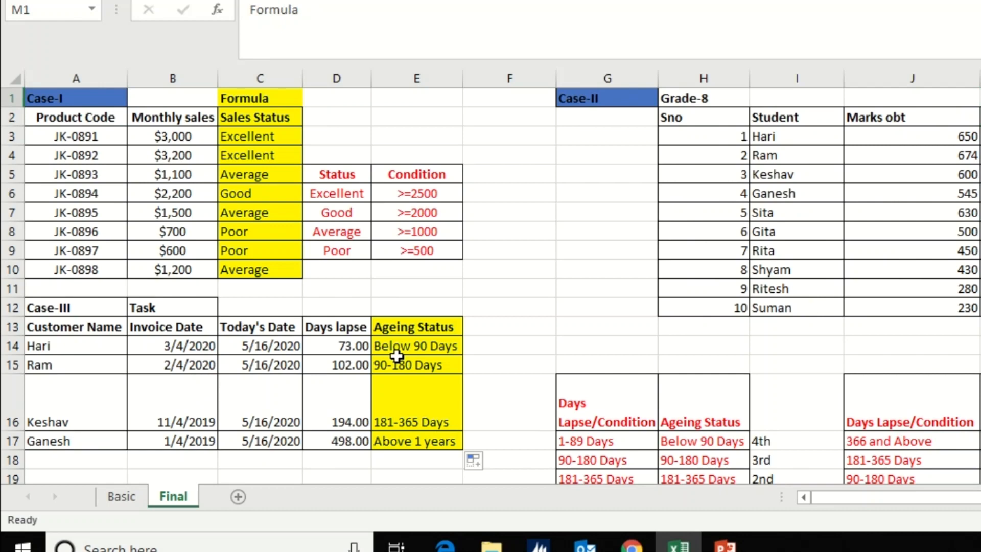
key(shift+Down)
key(shift+Down)
key(shift+Down)
key(shift+Down)
key(shift+Down)
key(shift+Down)
key(shift+Down)
key(shift+Down)
key(shift+Down)
key(shift+Down)
key(shift+Down)
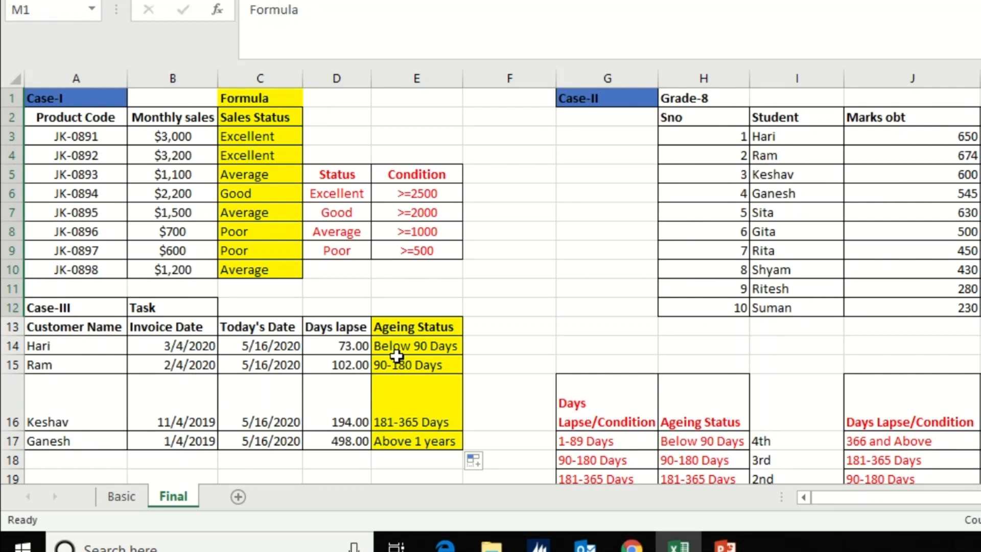
Review the Case-I monthly sales and the Status and Condition table in D5:E9.
key(Left)
key(Left)
key(Left)
key(Left)
key(Left)
key(Left)
key(Left)
key(Left)
key(Left)
key(Left)
key(Left)
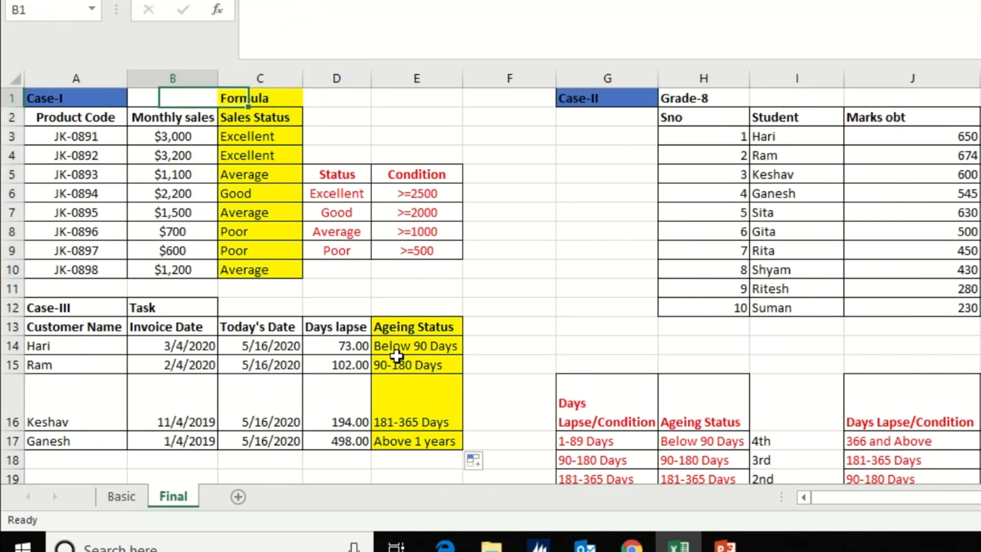
key(Left)
key(Down)
key(Down)
key(Down)
key(Down)
key(Down)
key(Right)
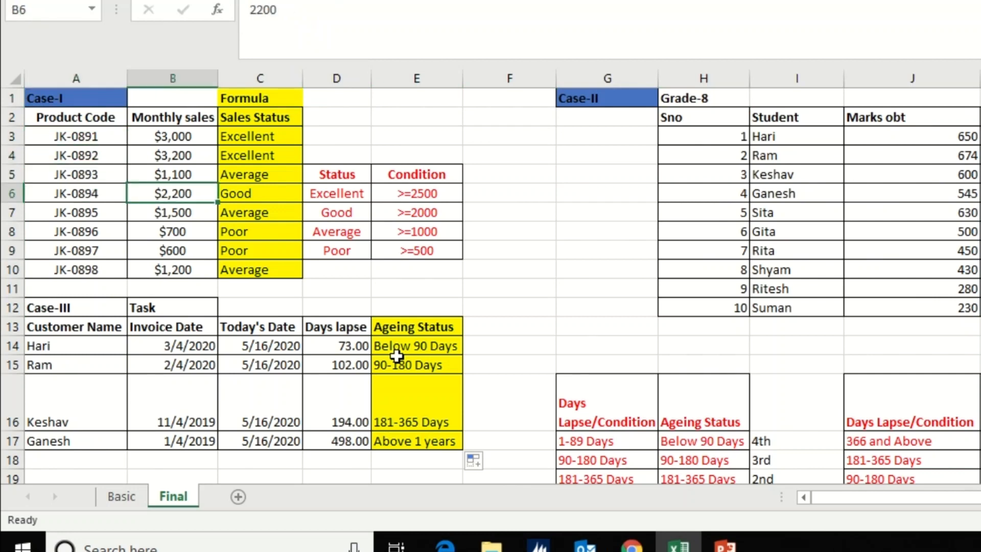
key(Right)
key(Right)
key(Up)
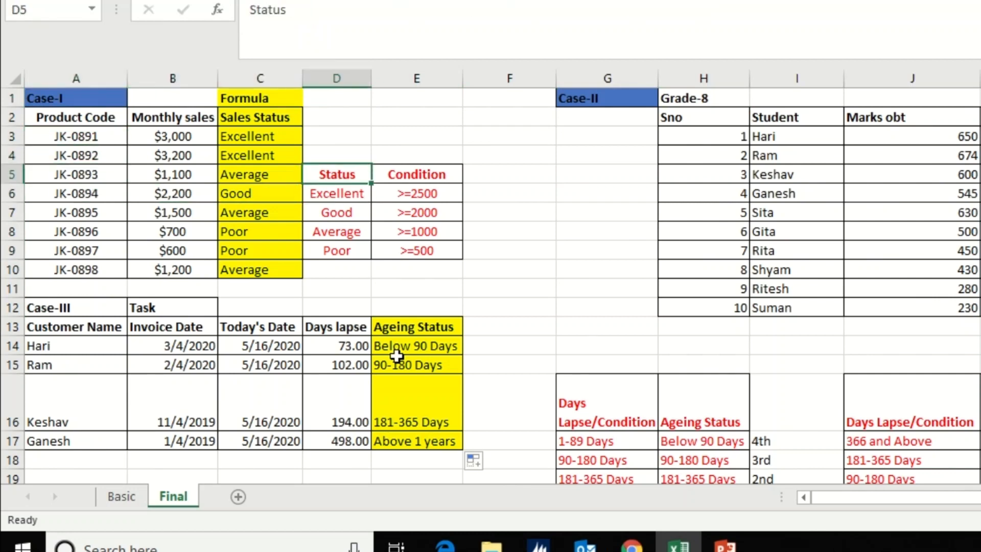
key(shift+Down)
key(shift+Down)
key(shift+Down)
key(shift+Down)
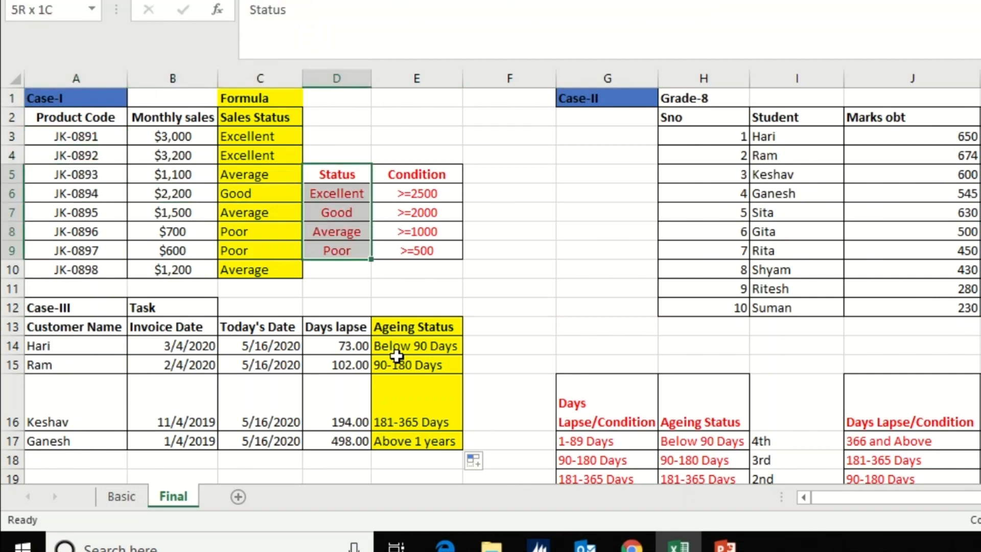
key(Right)
key(Down)
key(Down)
key(Down)
key(Down)
key(Down)
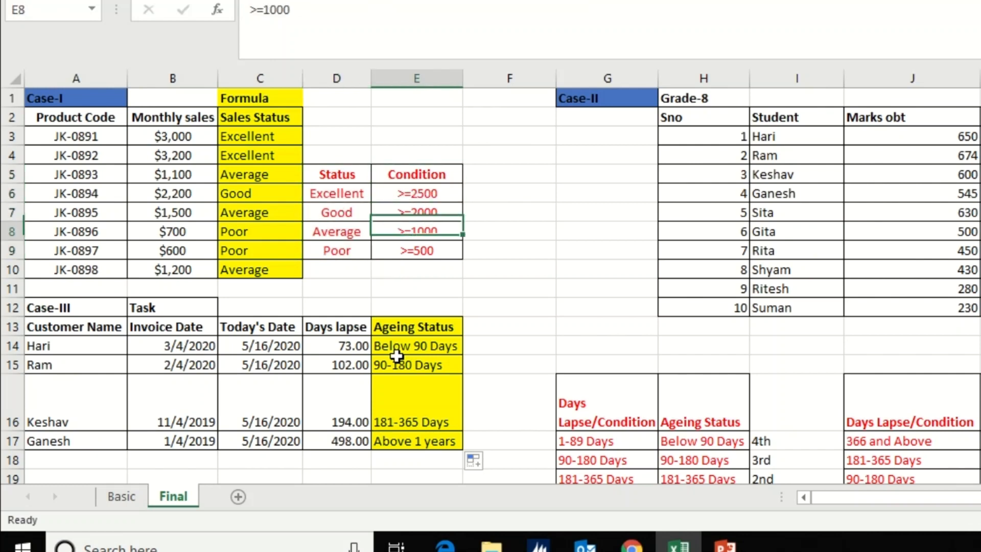
Look over the Case-III Ageing Status column and the nested IF formula in E14.
key(Down)
key(Down)
key(Down)
key(Down)
key(Down)
key(Down)
key(Down)
key(Down)
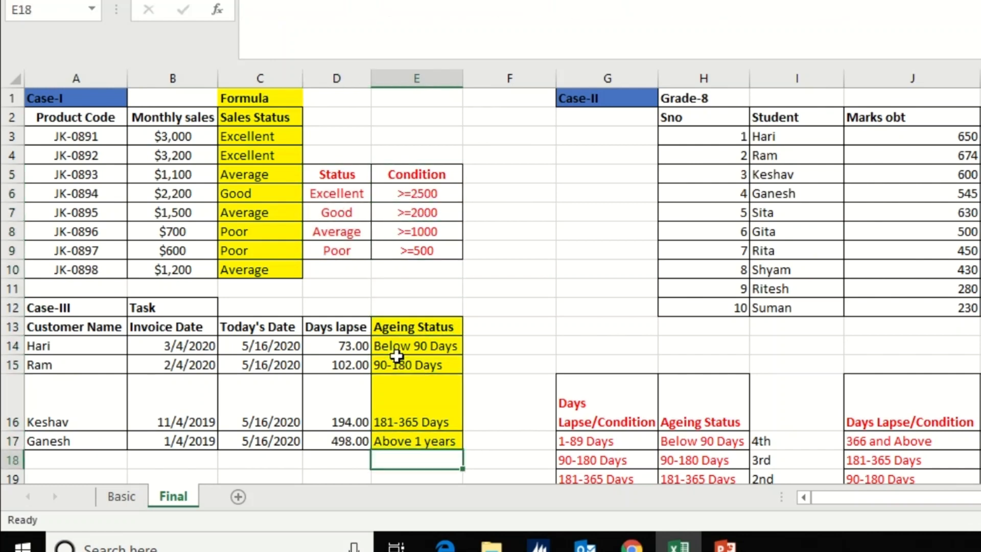
key(Up)
key(Up)
key(Up)
key(Up)
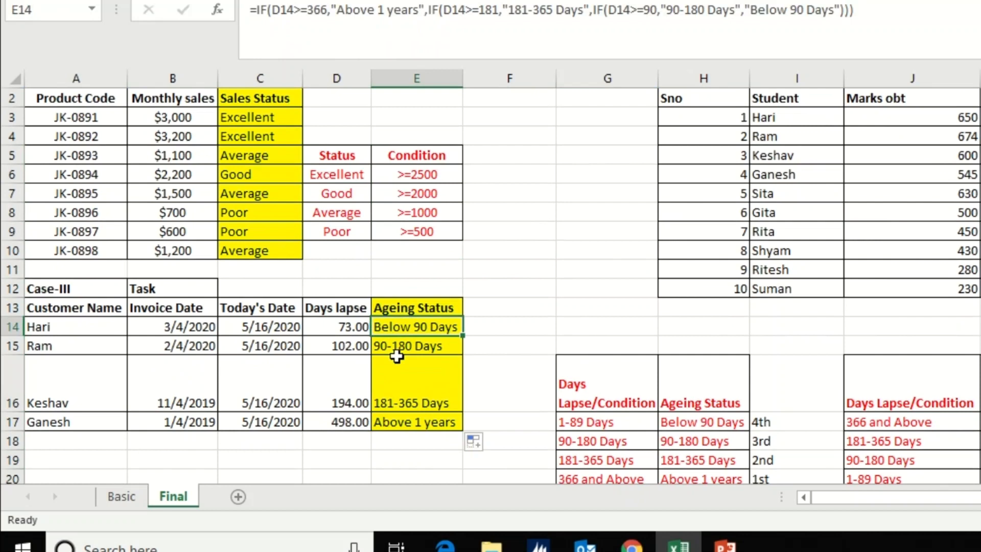
key(Up)
key(Up)
key(Up)
key(Up)
key(Up)
key(Up)
key(Up)
key(Up)
key(Up)
key(Up)
key(Up)
key(Up)
key(Up)
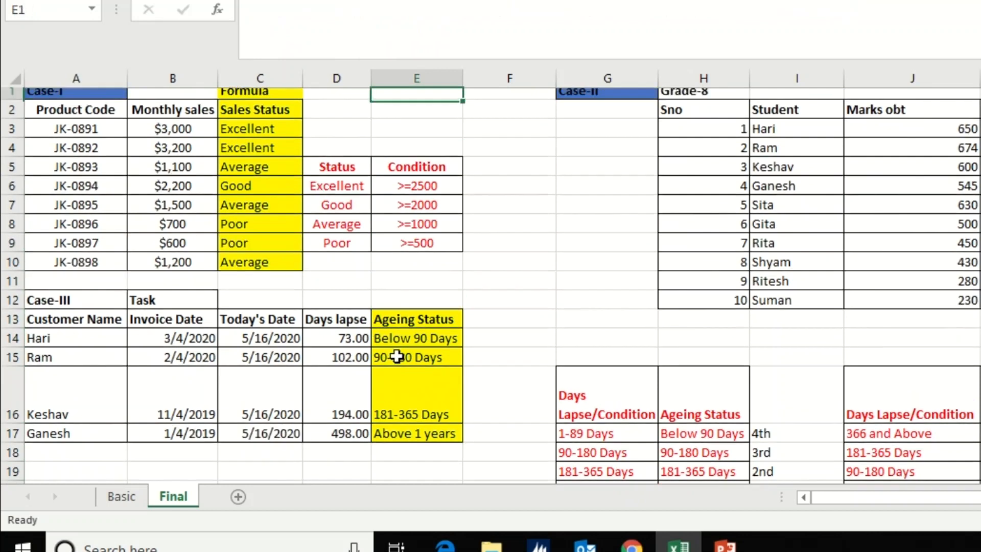